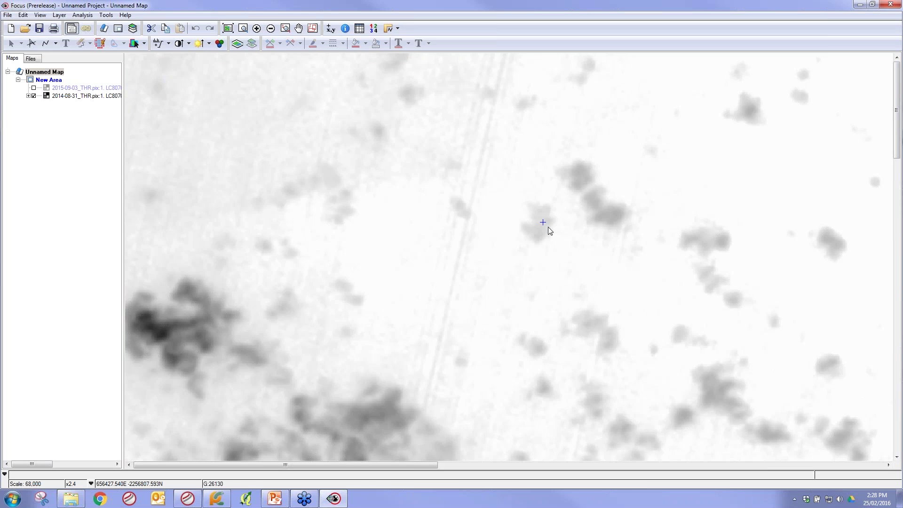
Examine the dark cloud and haze areas across the full 2014-08-31 thermal image and up close
scroll(549, 226, "down", 1)
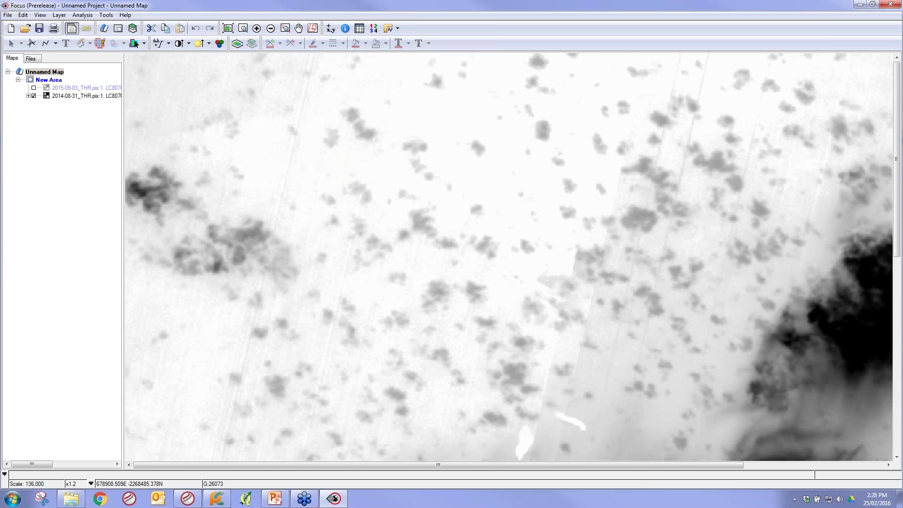
scroll(691, 230, "down", 2)
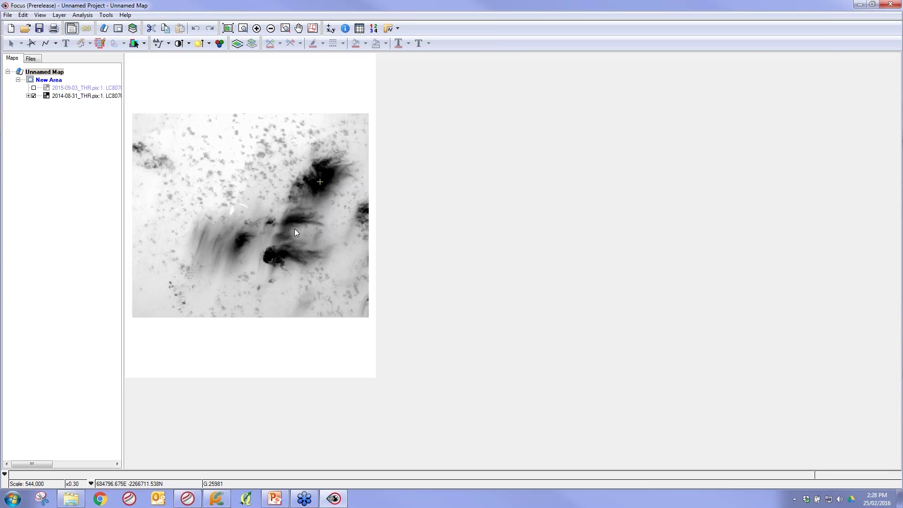
left_click(280, 254)
left_click(244, 243)
scroll(238, 250, "up", 2)
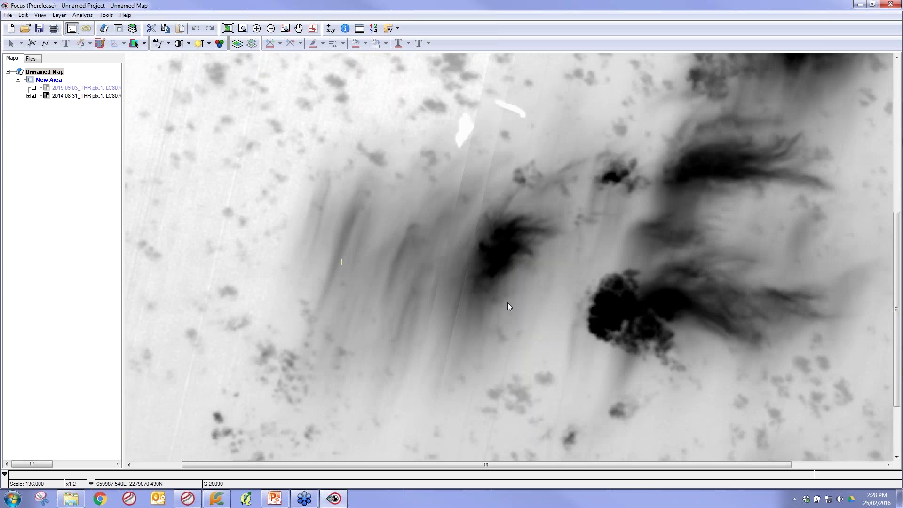
left_click(734, 218)
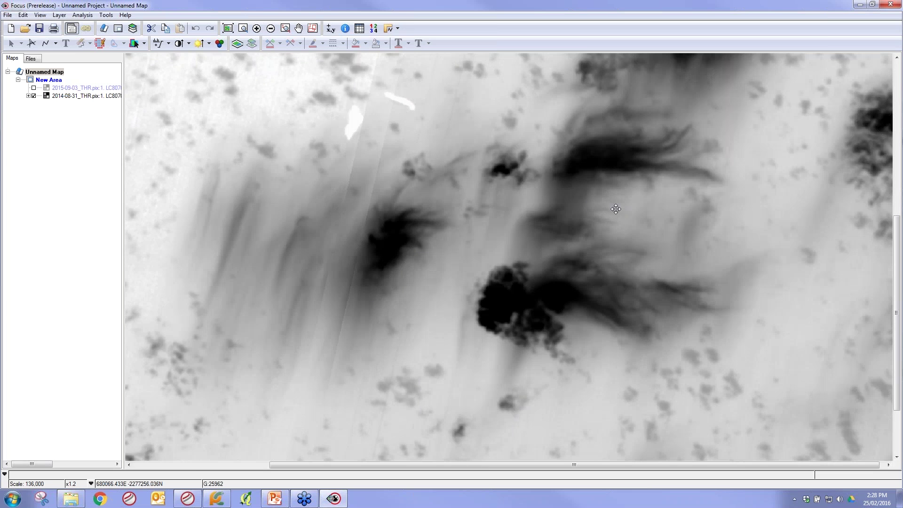
Display the 2015-09-03 thermal layer at full extent and compare it with the 2014 thermal image
left_click(34, 88)
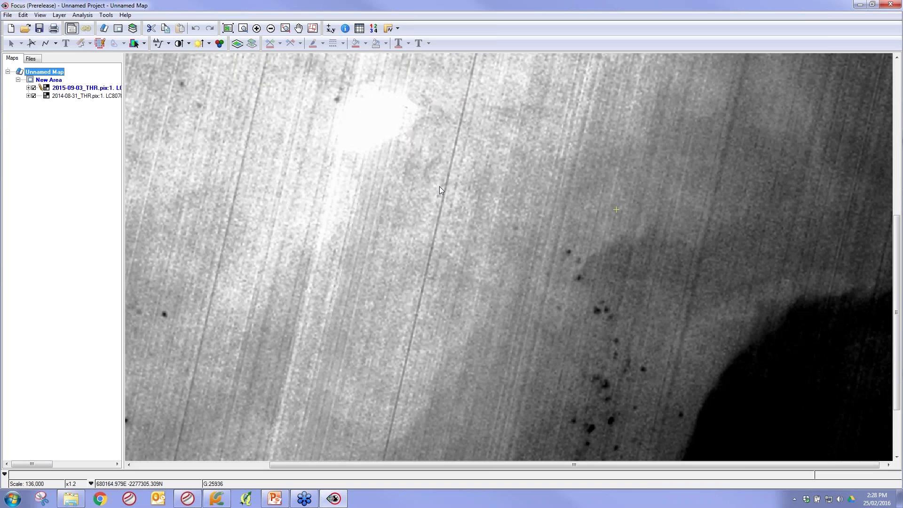
scroll(274, 176, "down", 2)
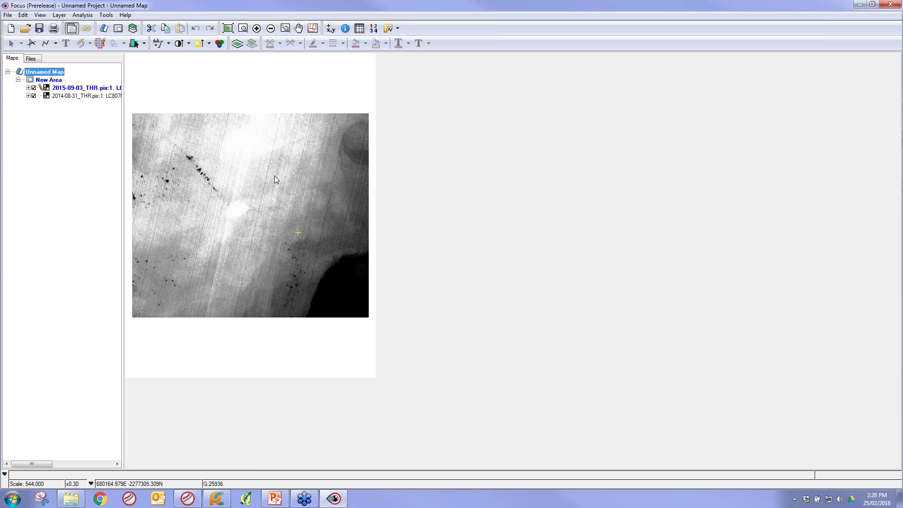
left_click(233, 216)
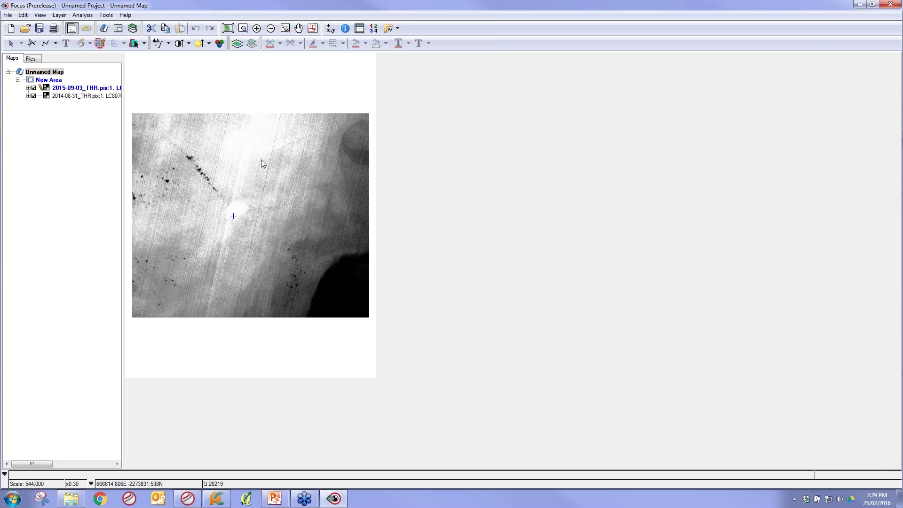
left_click(33, 88)
left_click(34, 88)
Add cloudHaze_mask.pix from the cloud-haze_masks folder to the map and show its whole extent
left_click(71, 499)
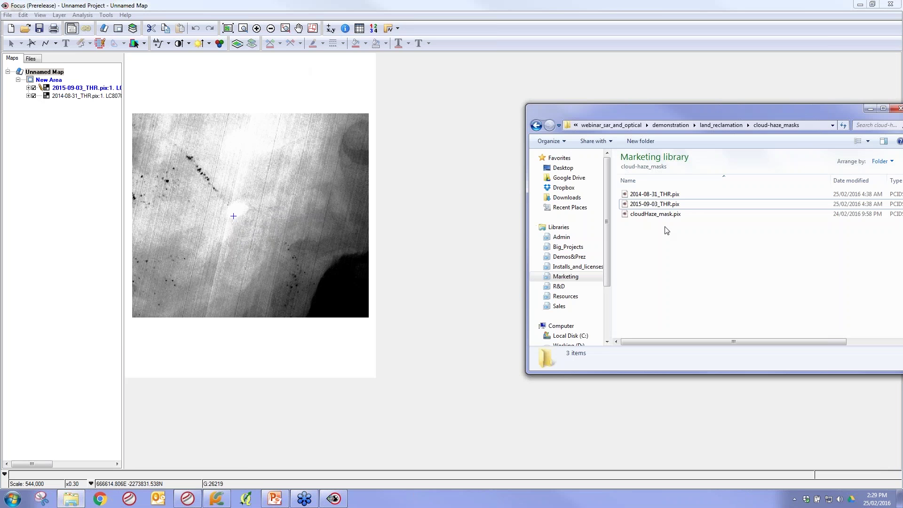
left_click_drag(663, 214, 337, 187)
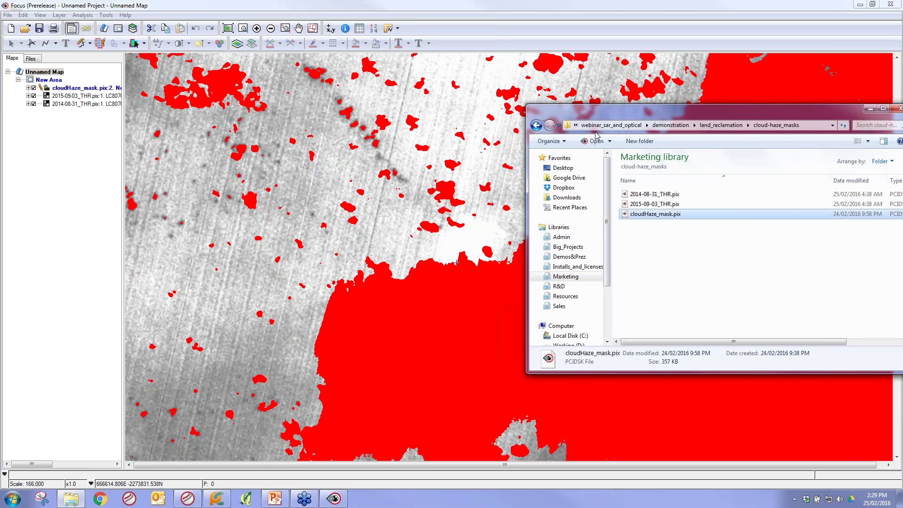
left_click_drag(870, 112, 772, 131)
left_click(772, 129)
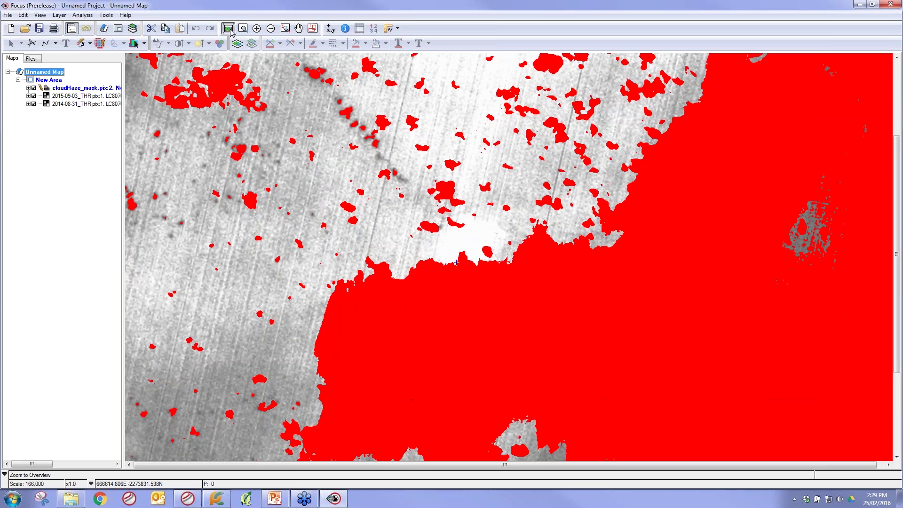
left_click(229, 28)
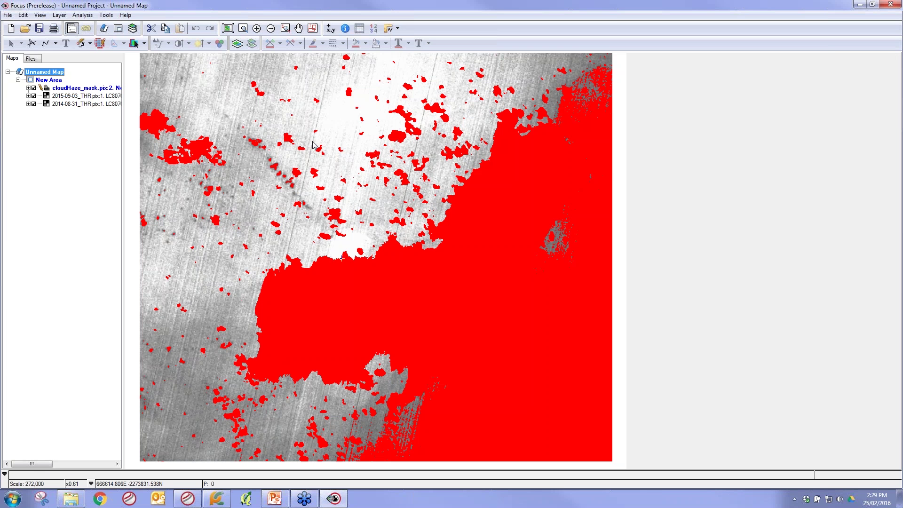
Toggle the 2015-09-03 thermal layer beneath the cloud and haze mask, and close Focus
left_click(34, 95)
left_click(34, 96)
left_click(890, 4)
left_click(451, 255)
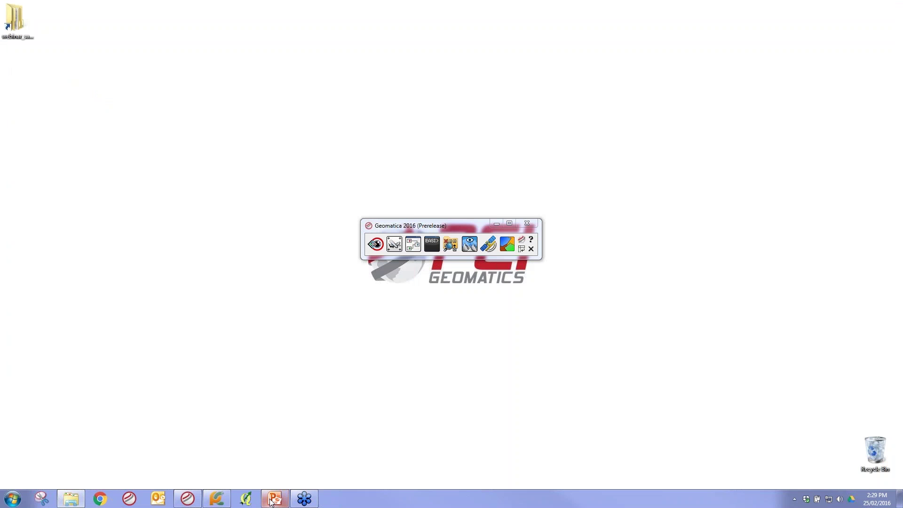
Switch to PowerPoint and review the Landsat-8 MS + PAN workflow on the multi-sensor automation slide
left_click(273, 499)
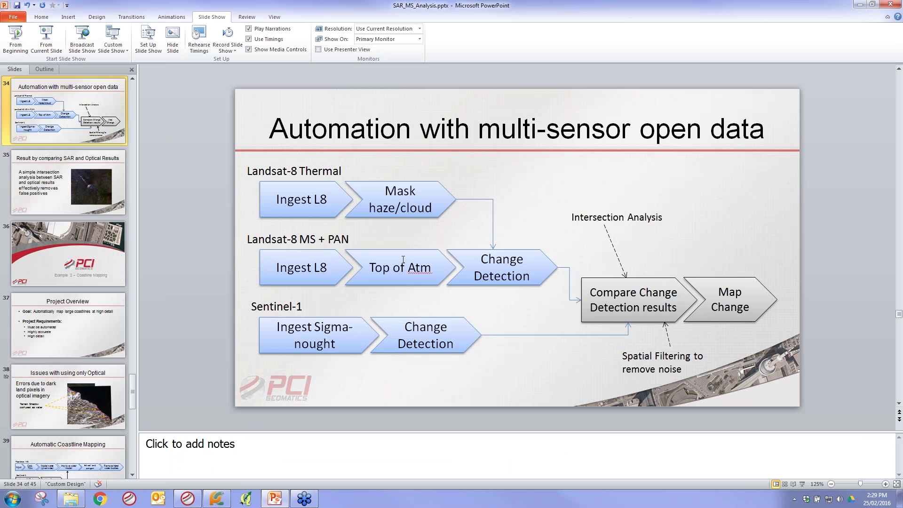
left_click(301, 268)
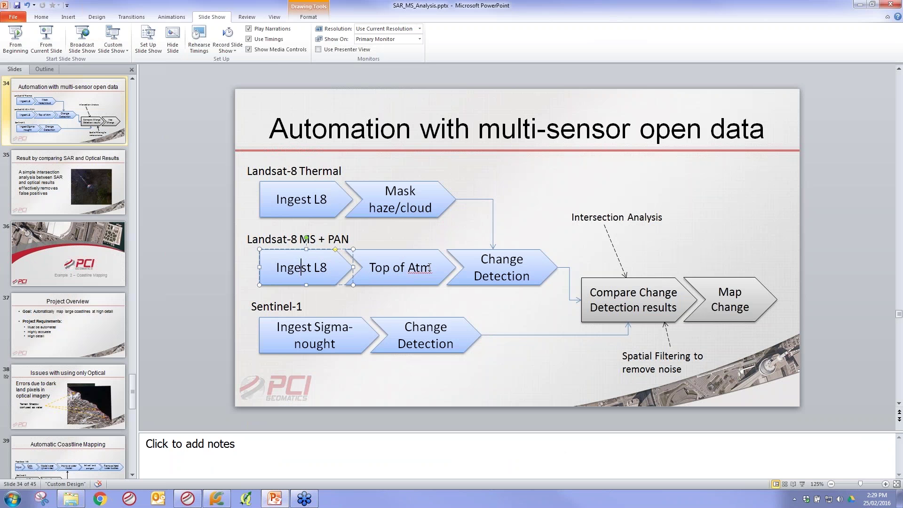
left_click(857, 4)
Open 2015-09-03_PAN.pix in Focus from the inputs_l8 folder inside land_reclamation
left_click(70, 499)
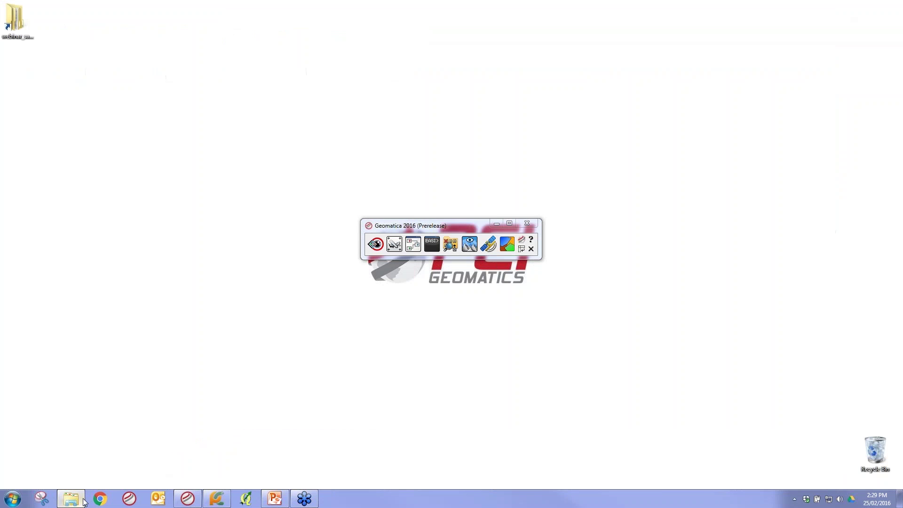
left_click(567, 252)
key("BackSpace")
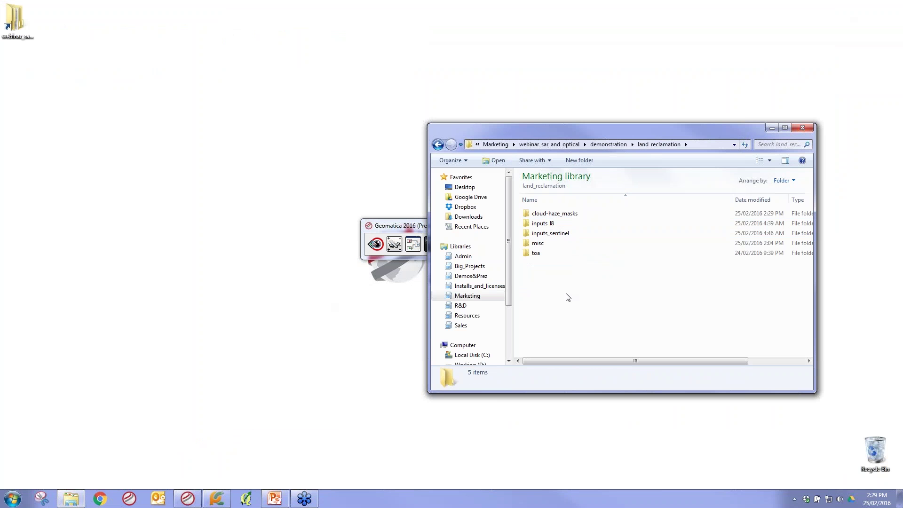
double_click(555, 227)
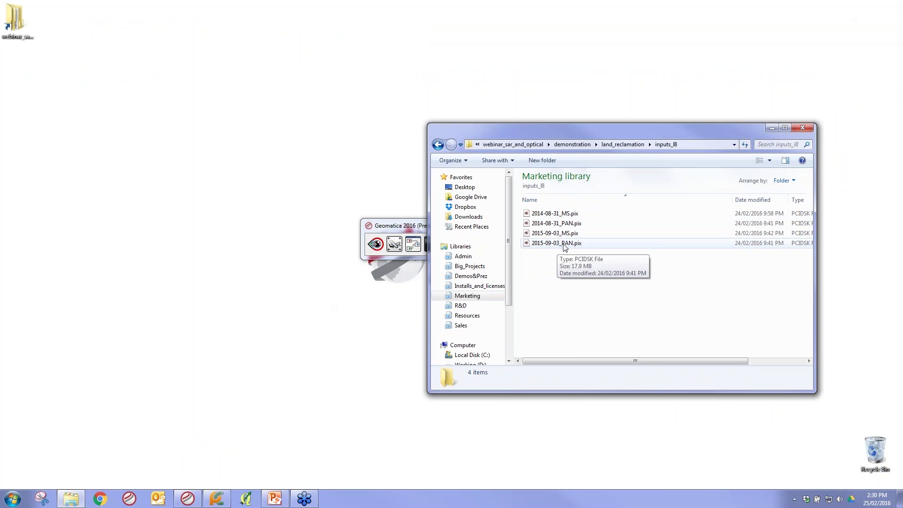
double_click(565, 244)
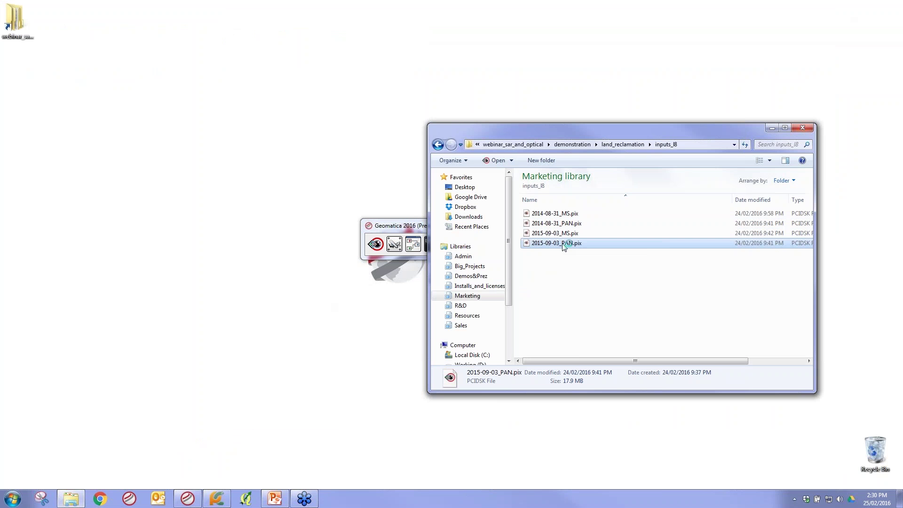
Load 2015-09-03_MS.pix over the panchromatic image and inspect the island up close
left_click_drag(681, 136, 760, 104)
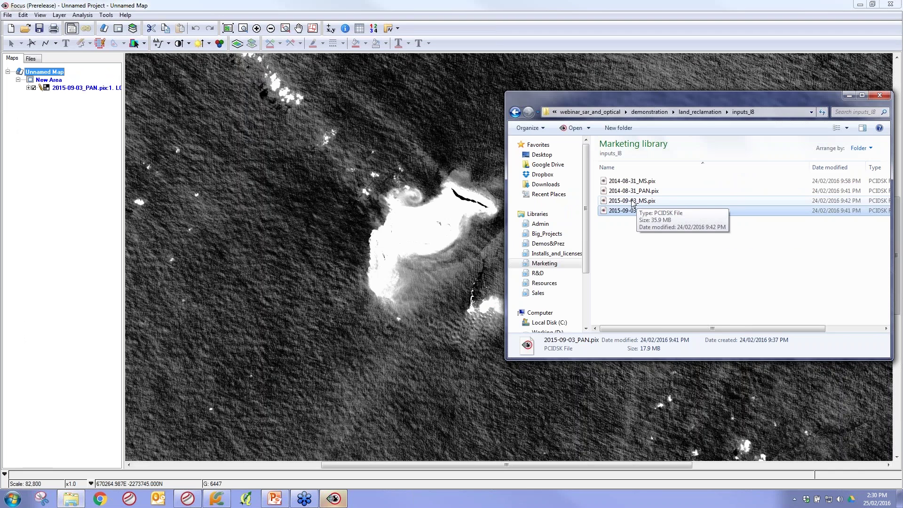
double_click(632, 202)
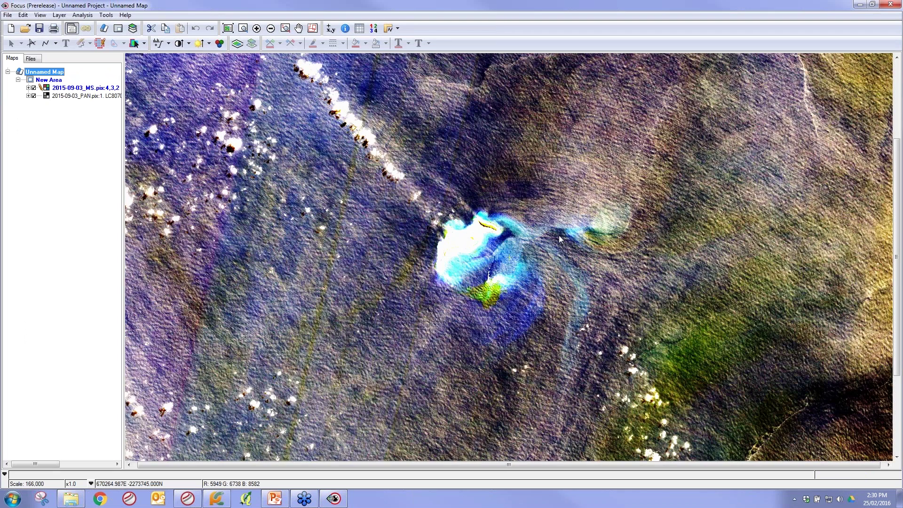
scroll(559, 239, "up", 3)
scroll(520, 249, "down", 1)
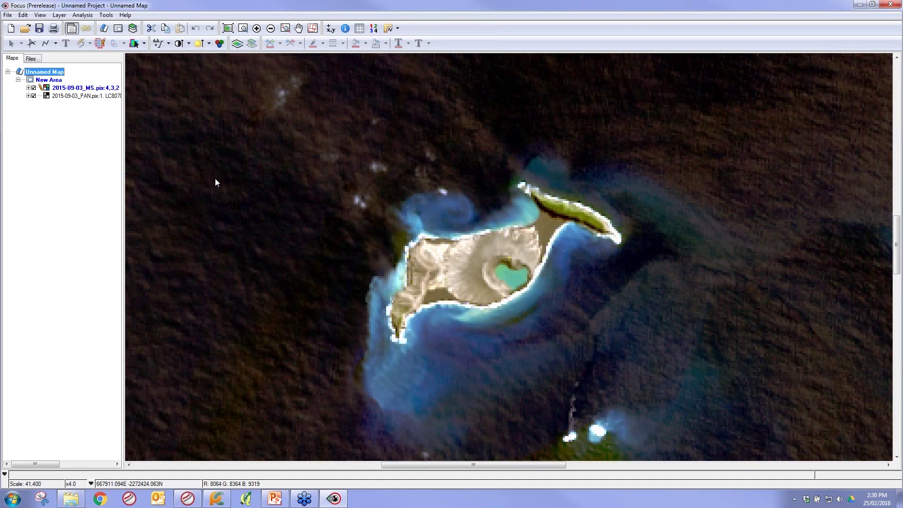
Hide and show the multispectral layer to compare it with the panchromatic image, and select that layer
left_click(34, 88)
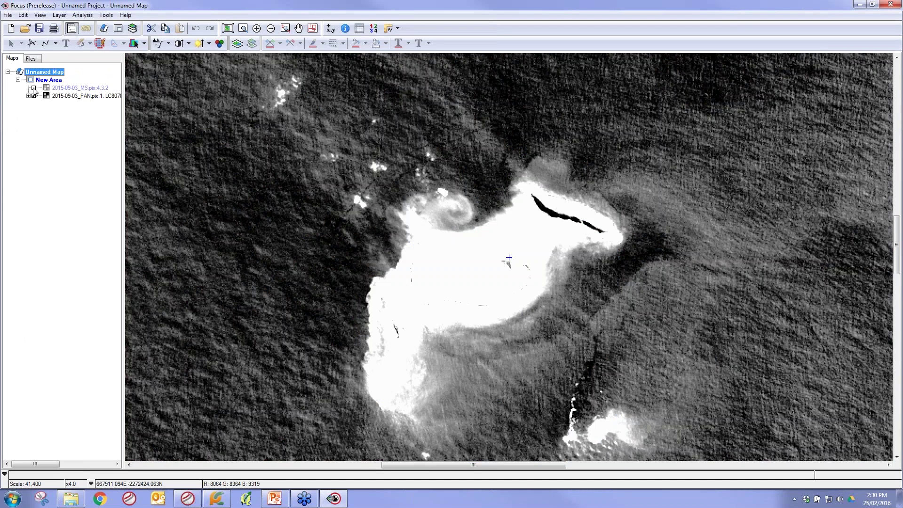
scroll(34, 89, "down", 2)
left_click(33, 88)
scroll(446, 211, "down", 3)
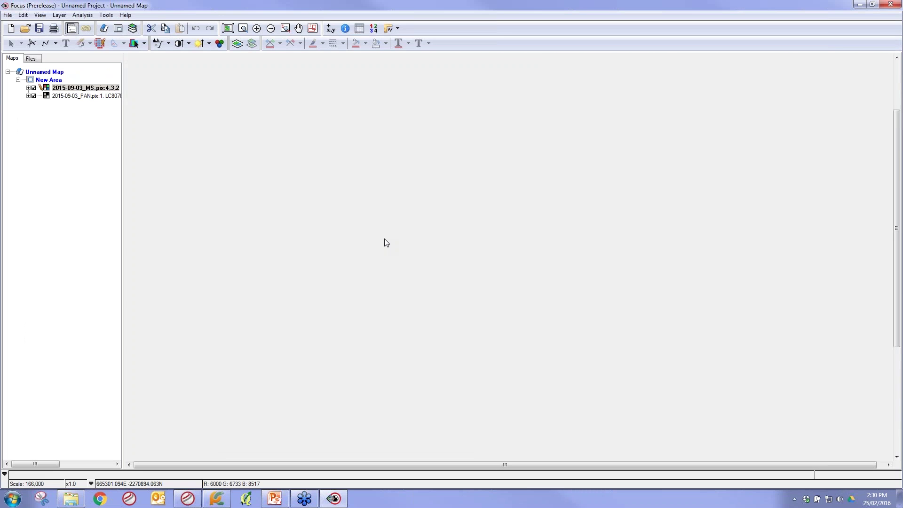
left_click(84, 88)
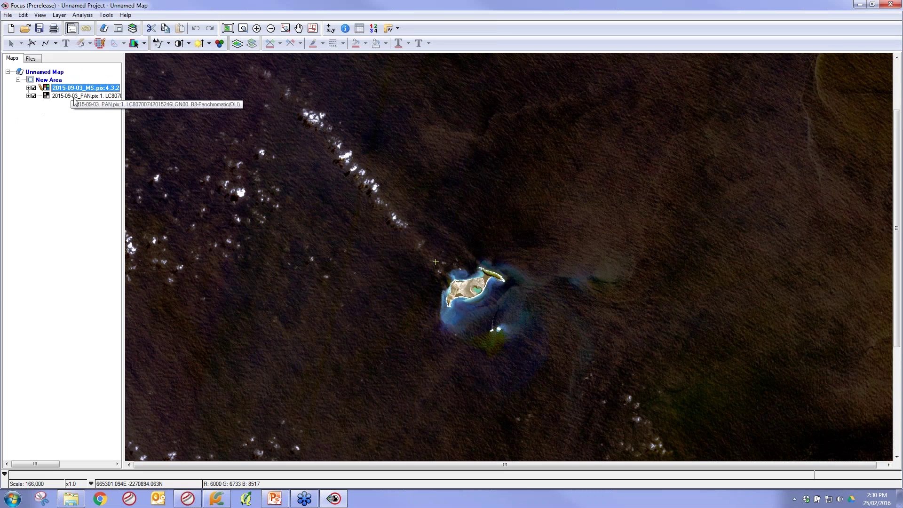
Open the sensor and image settings of the TOA Reflectance workflow in Atmospheric Correction
left_click(89, 16)
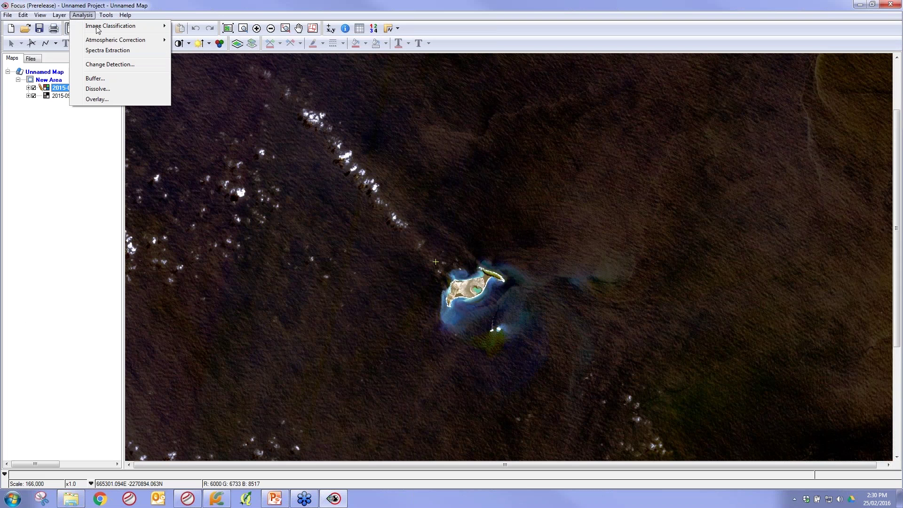
mouse_move(104, 41)
left_click(202, 41)
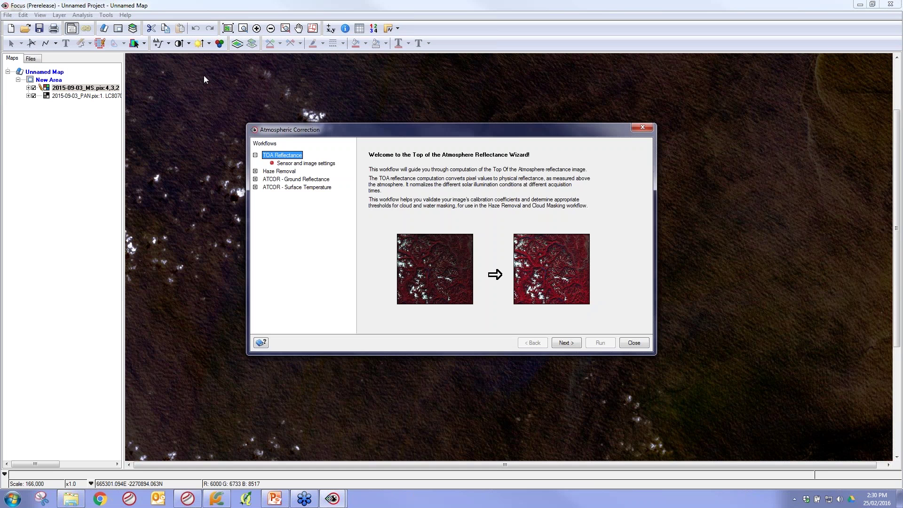
left_click(301, 163)
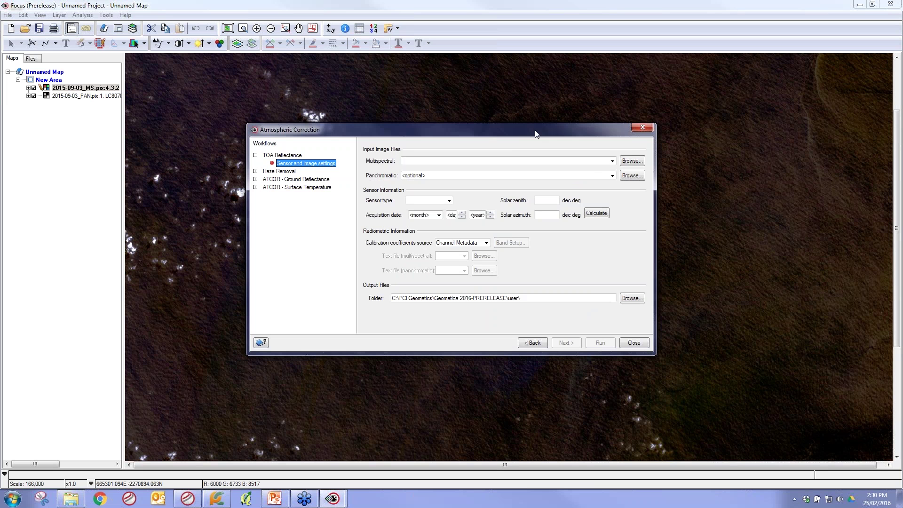
Set 2015-09-03_MS.pix as the multispectral input and 2015-09-03_PAN.pix as the panchromatic input
left_click(612, 162)
left_click(610, 170)
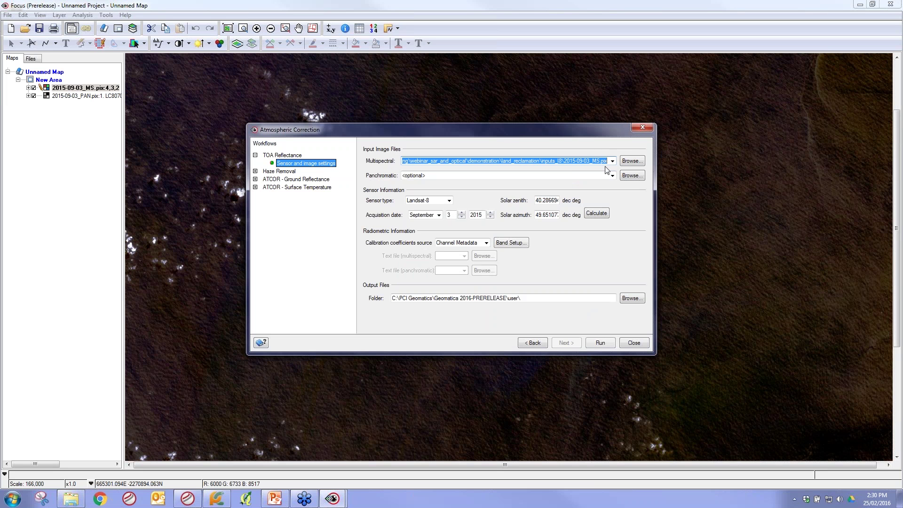
left_click(613, 176)
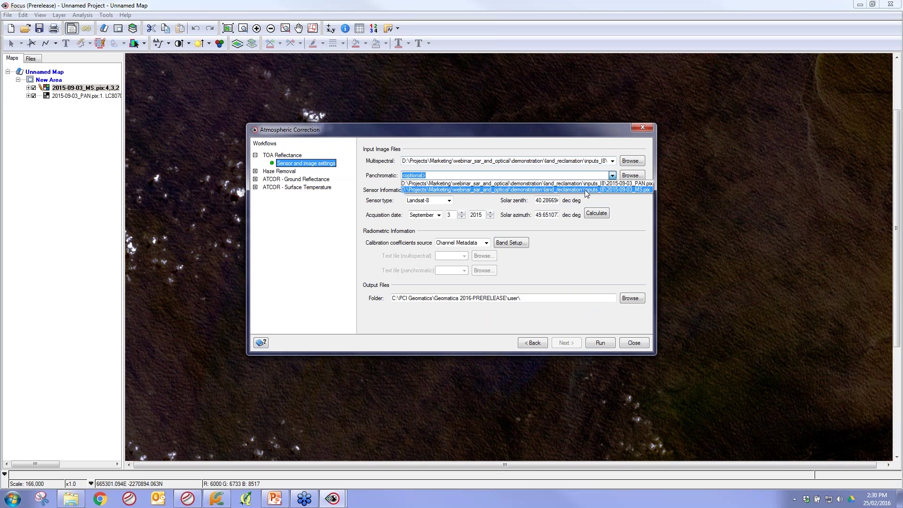
left_click(588, 181)
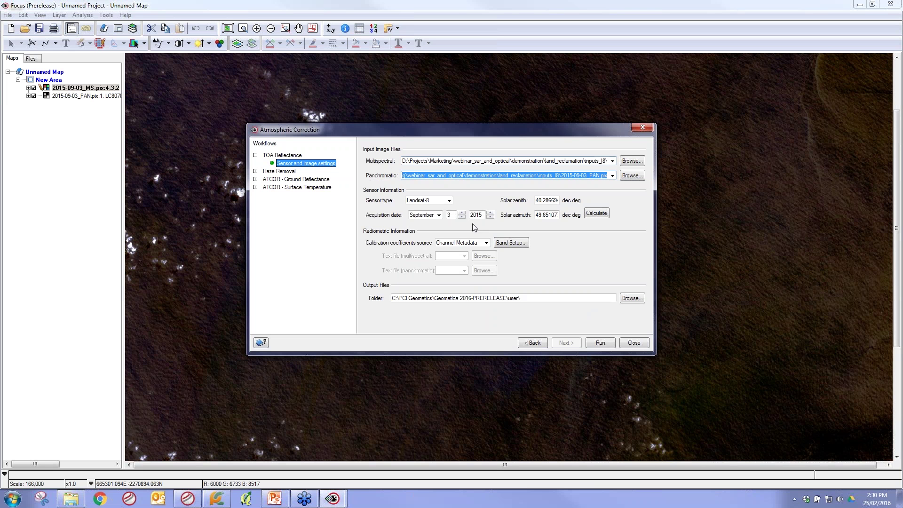
Open the land_reclamation\toa\2015 folder in the file explorer and copy its path
left_click(630, 300)
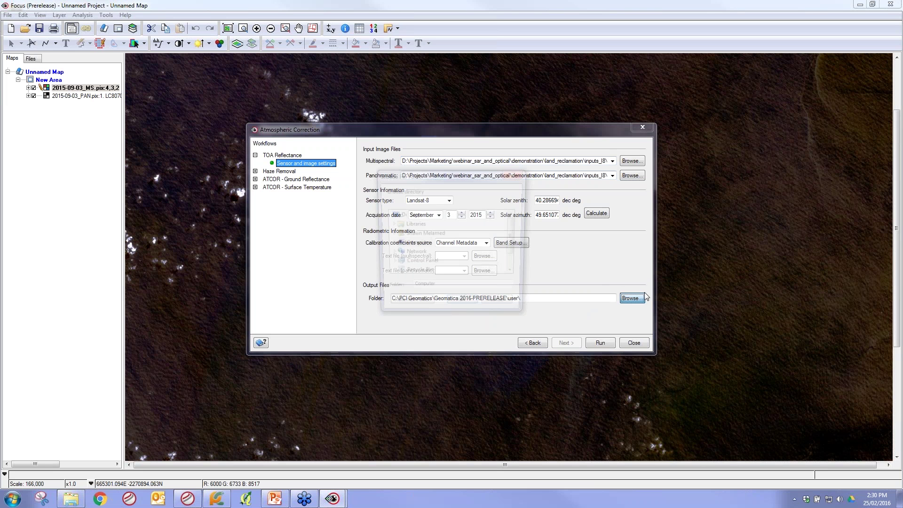
left_click(500, 308)
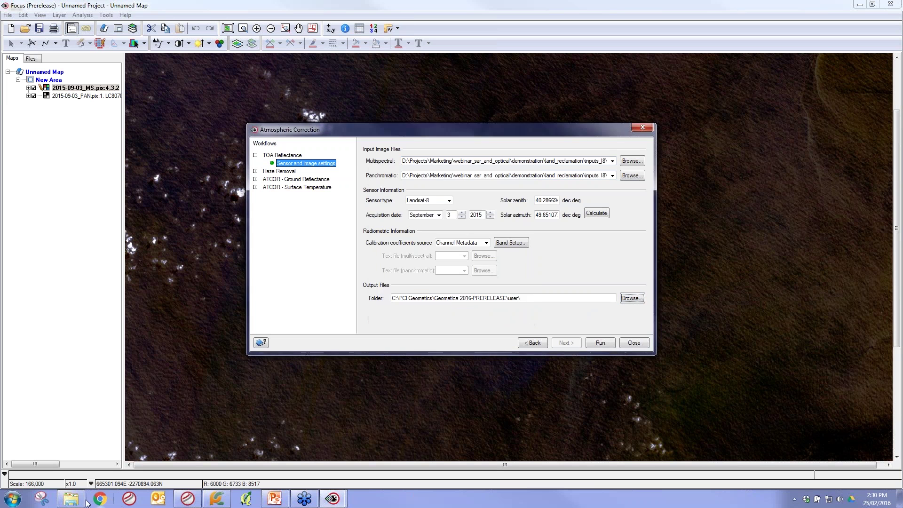
left_click(70, 498)
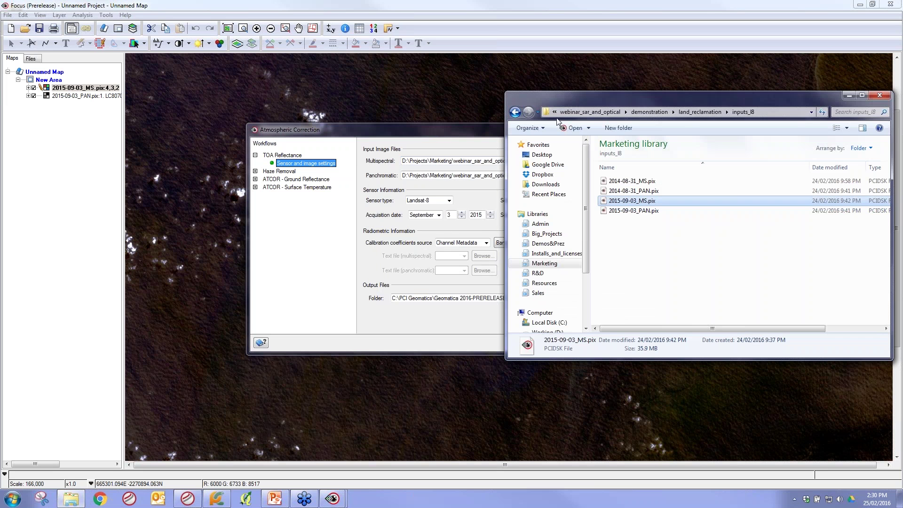
left_click_drag(683, 96, 482, 134)
left_click(508, 149)
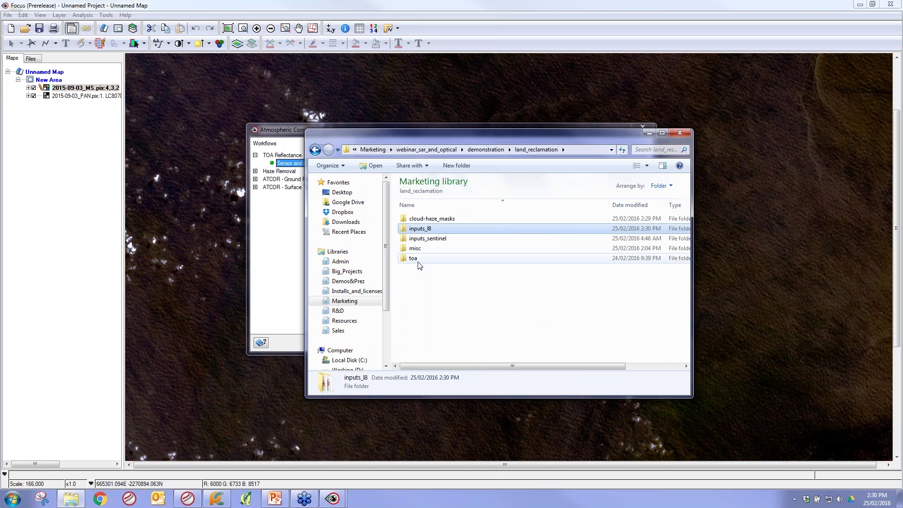
double_click(428, 235)
double_click(423, 227)
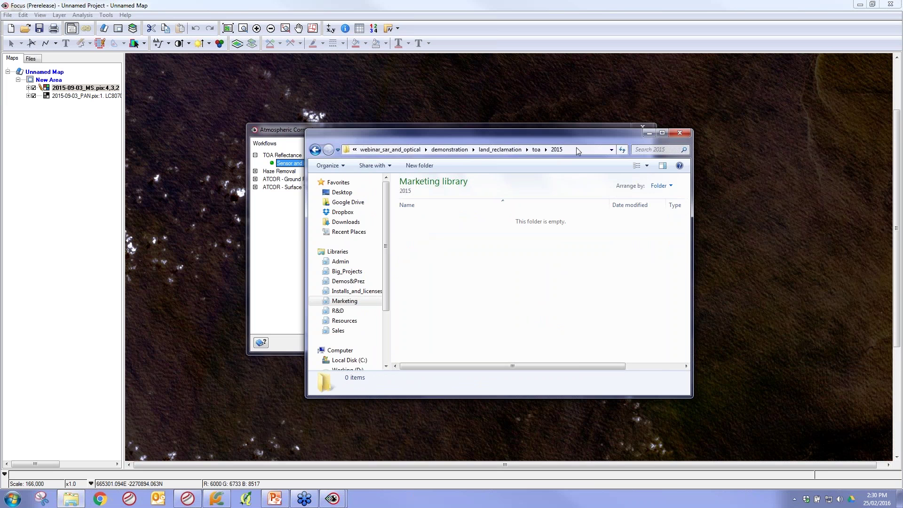
left_click(577, 148)
key("ctrl+c")
Set the TOA Reflectance output folder to D:\Projects\Marketing\webinar_sar_and_optical\demonstration\land_reclamation\toa\2015
left_click_drag(424, 133, 399, 274)
left_click(547, 133)
triple_click(522, 300)
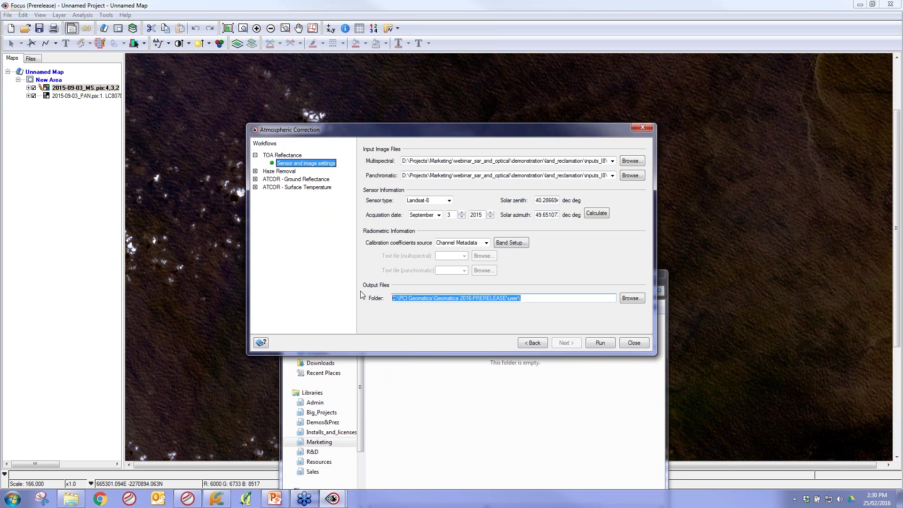
key("ctrl+v")
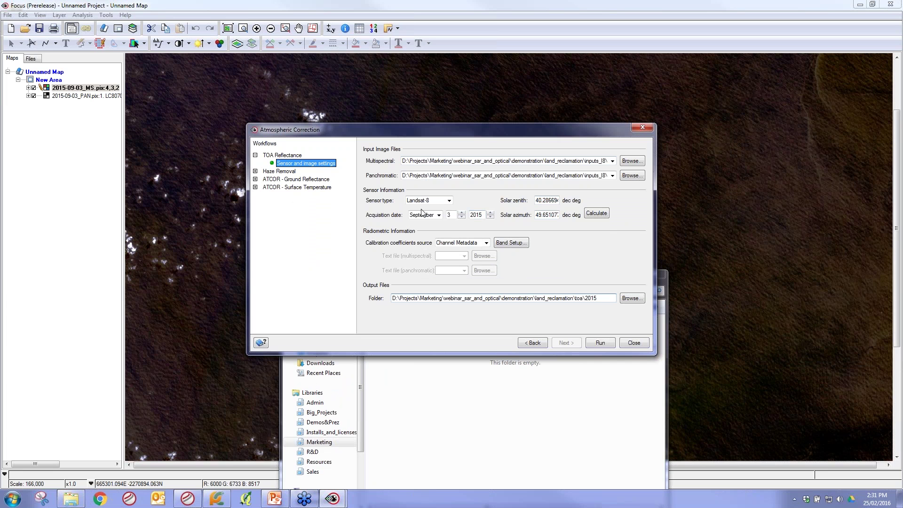
Review the band setup without changing it, and run the TOA reflectance correction on the 2015 multispectral and panchromatic images
left_click(512, 243)
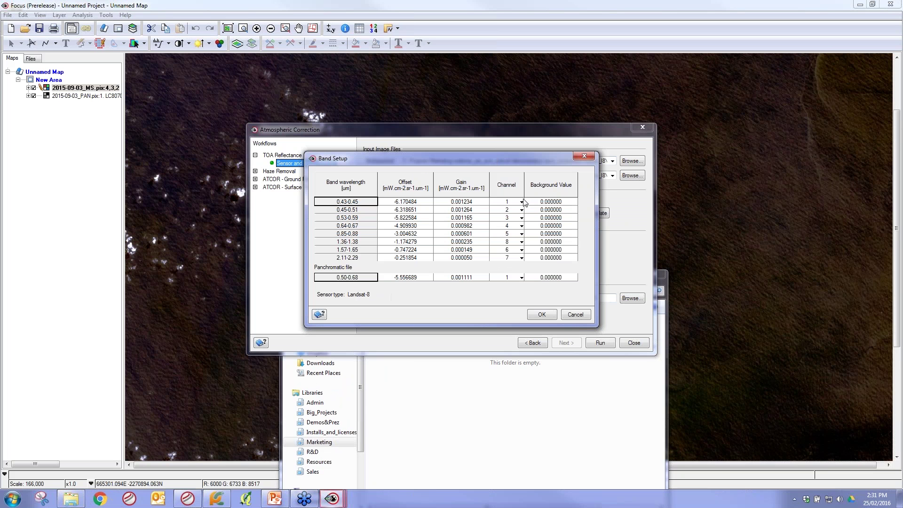
left_click(576, 315)
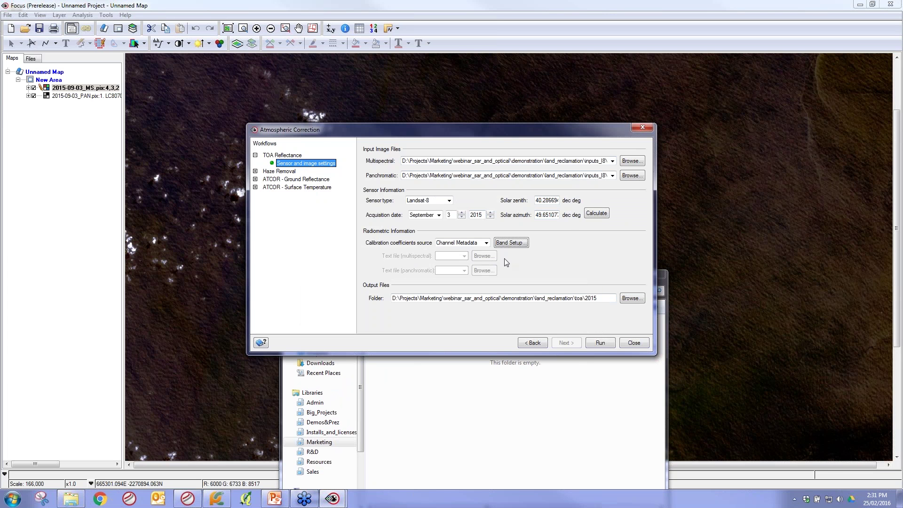
left_click(601, 343)
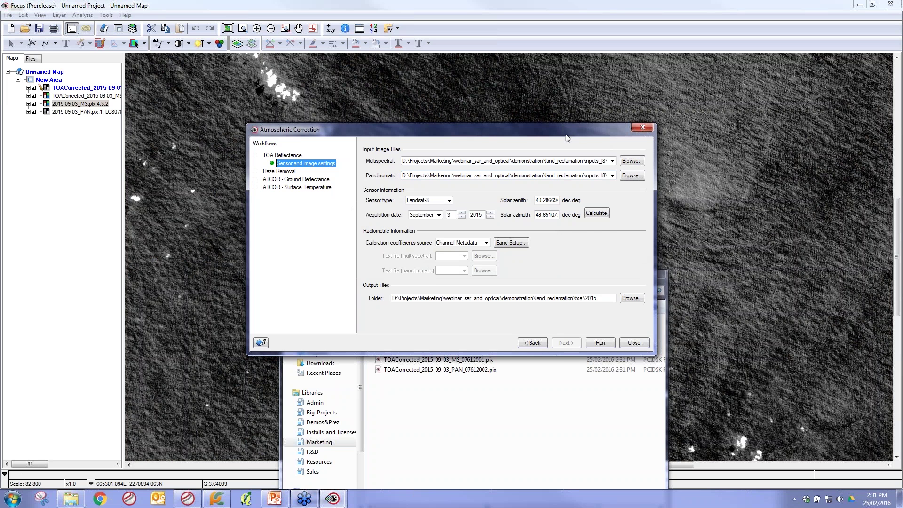
left_click_drag(588, 128, 655, 77)
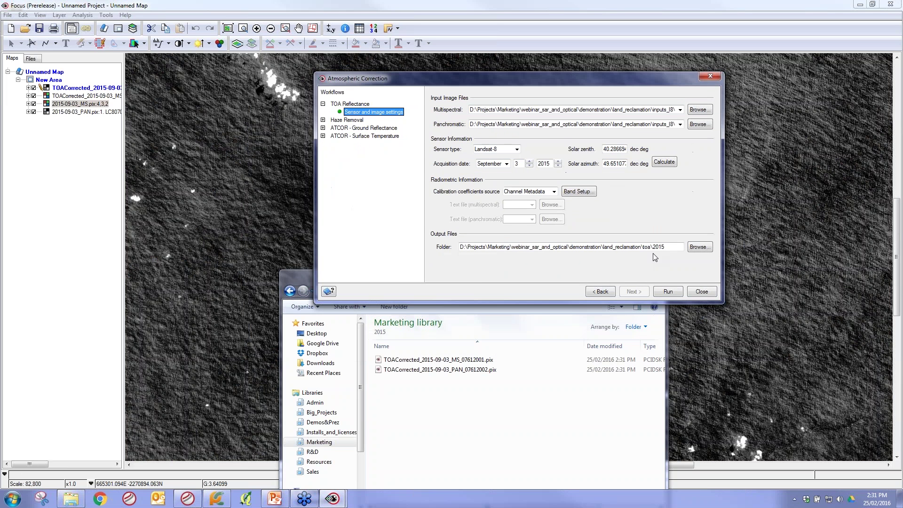
left_click(702, 292)
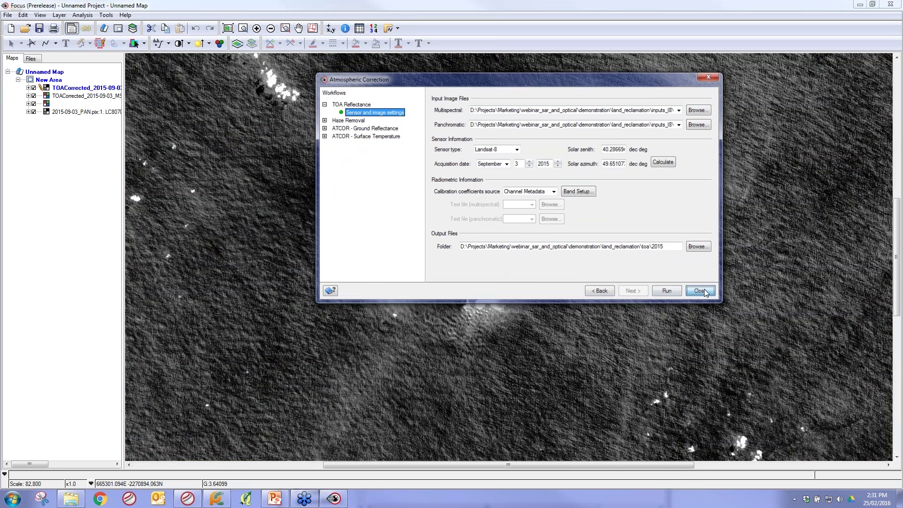
Hide both multispectral layers and inspect the reflectance of the island in the TOA-corrected 2015 panchromatic layer
left_click(33, 96)
left_click(34, 103)
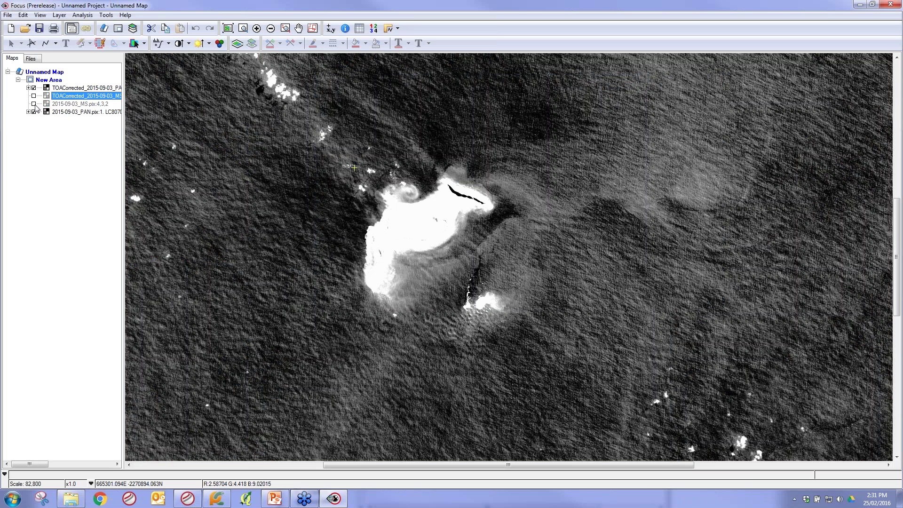
left_click(66, 88)
left_click(413, 221)
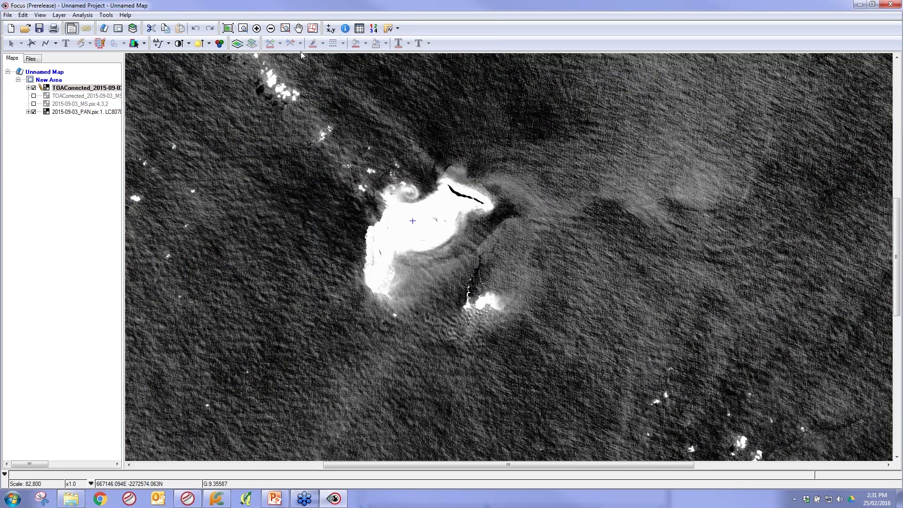
scroll(341, 165, "up", 1)
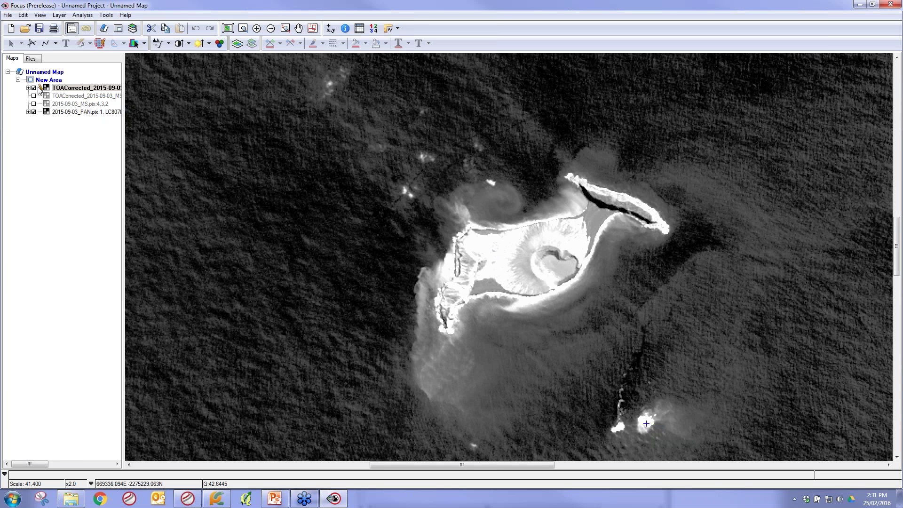
Sample pixel values of the original 2015-09-03_PAN.pix layer on the island and the small bright spot southeast of it
left_click(69, 88)
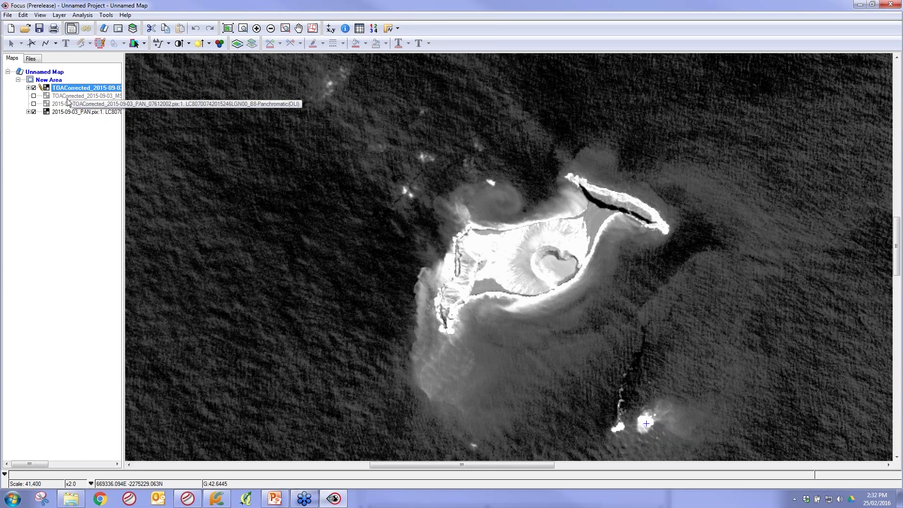
left_click(69, 113)
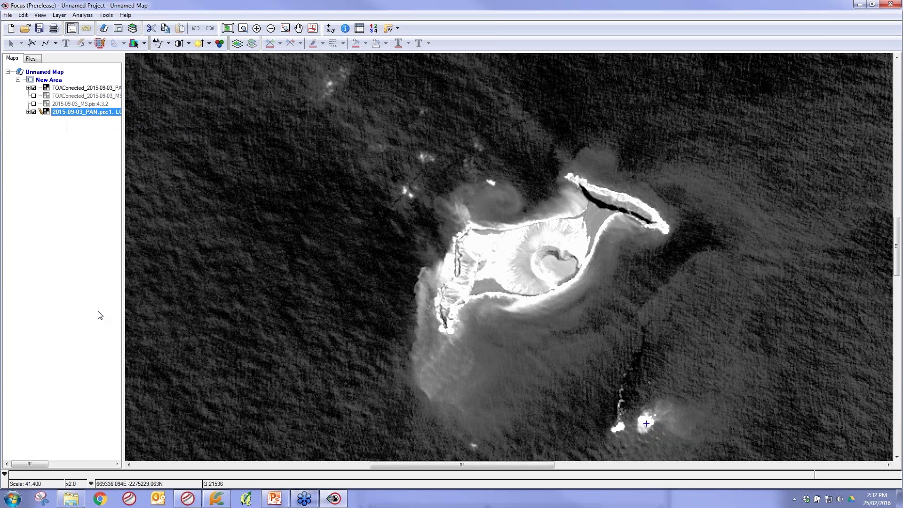
left_click(500, 243)
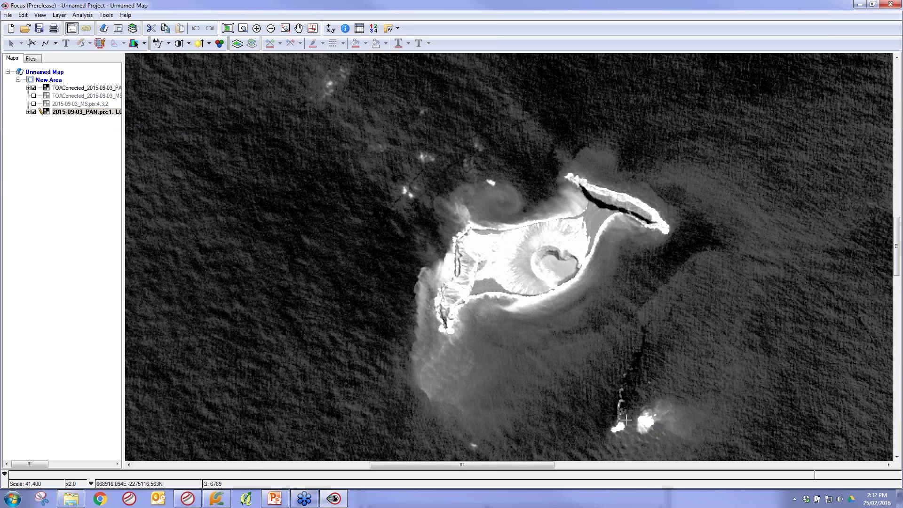
left_click(646, 419)
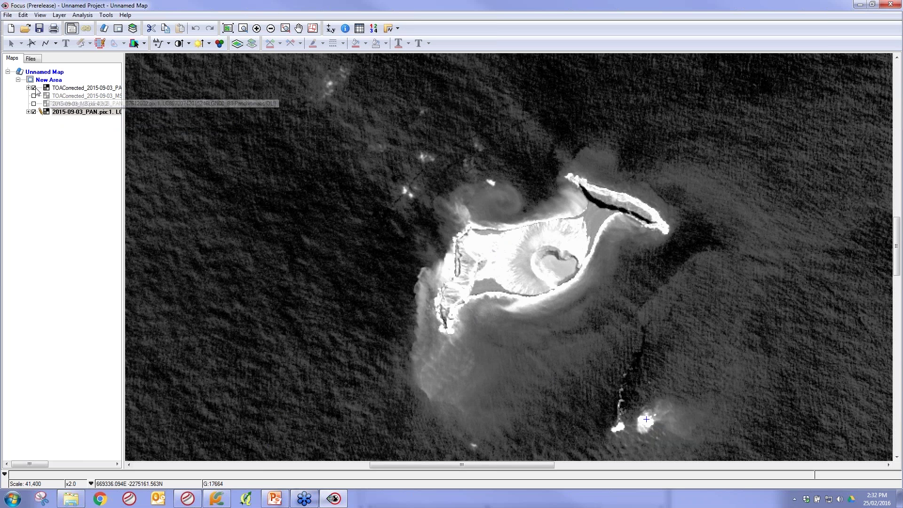
left_click(34, 88)
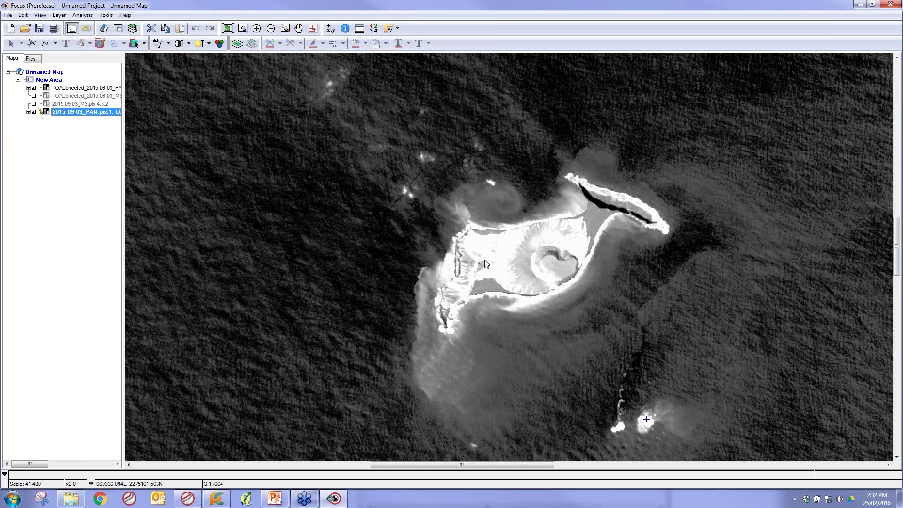
left_click(509, 249)
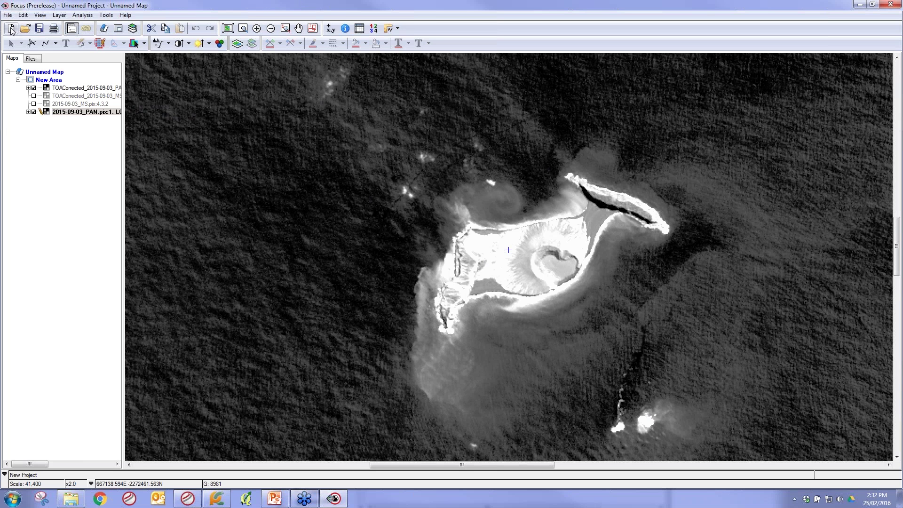
Remove the TOA-corrected multispectral, original multispectral and original panchromatic layers from the area without saving, keeping only the corrected panchromatic layer
left_click(68, 113, "shift")
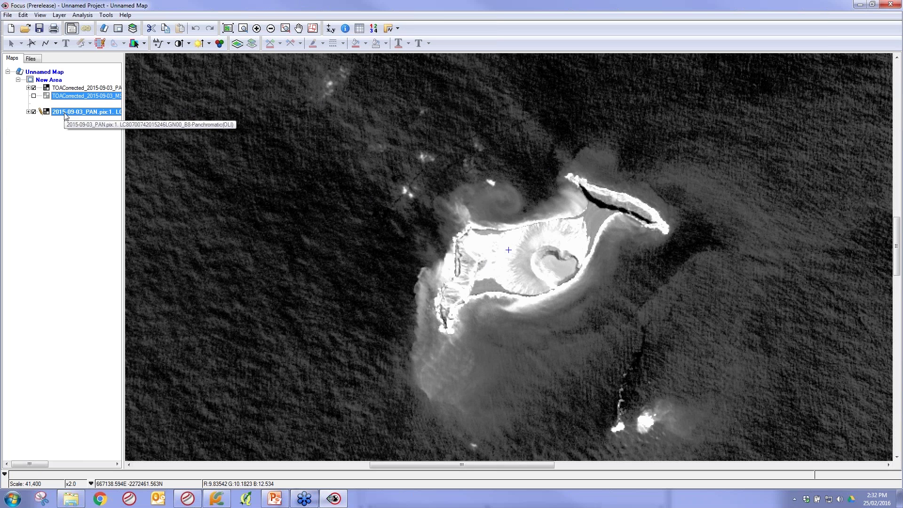
right_click(68, 113)
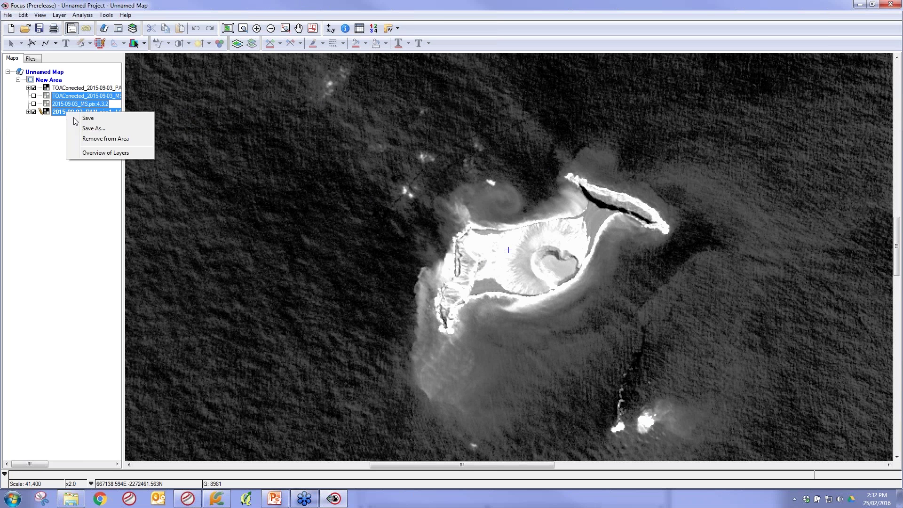
left_click(108, 140)
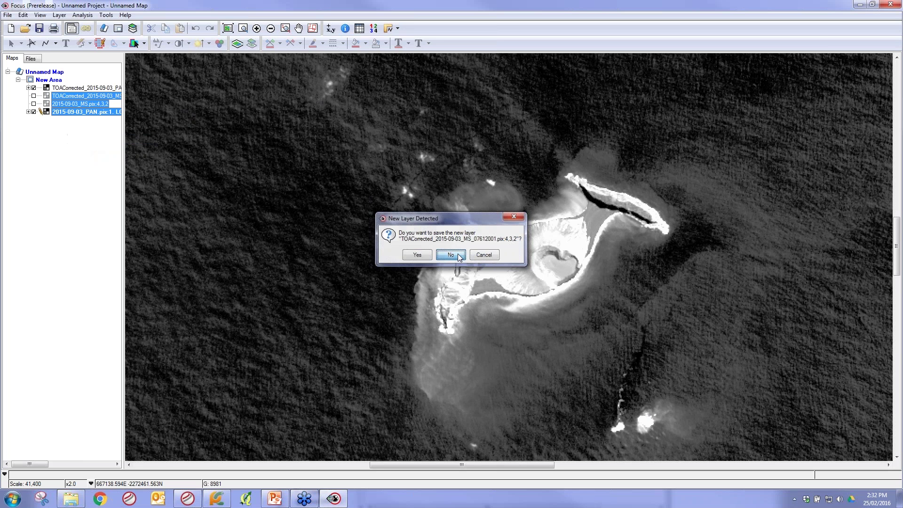
key("Return")
left_click(85, 88)
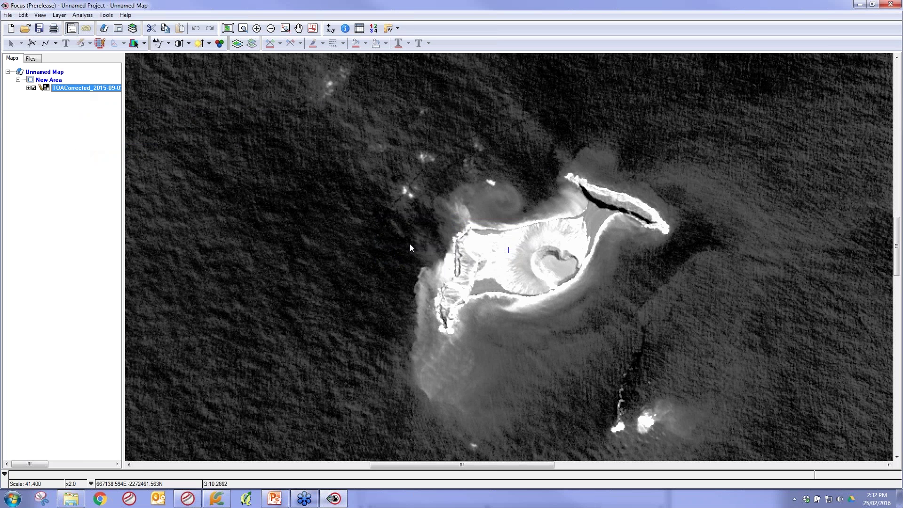
Add TOACorrected_2014-08-31_PAN_05152002.pix from the toa\2014 folder to the map
left_click(71, 499)
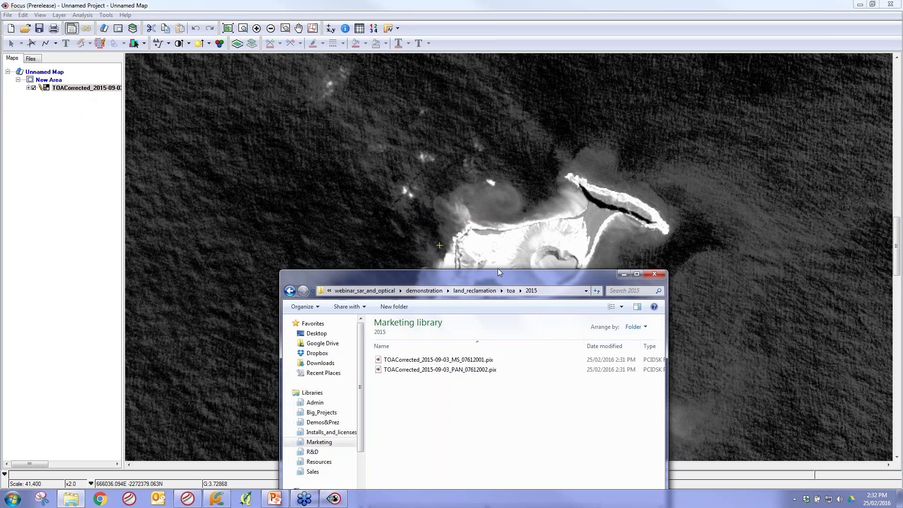
left_click_drag(498, 272, 545, 194)
left_click(557, 213)
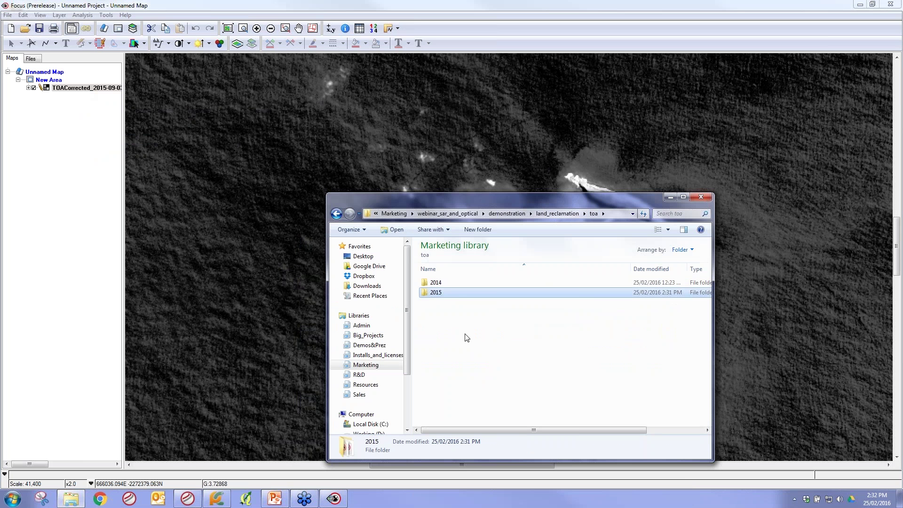
double_click(433, 282)
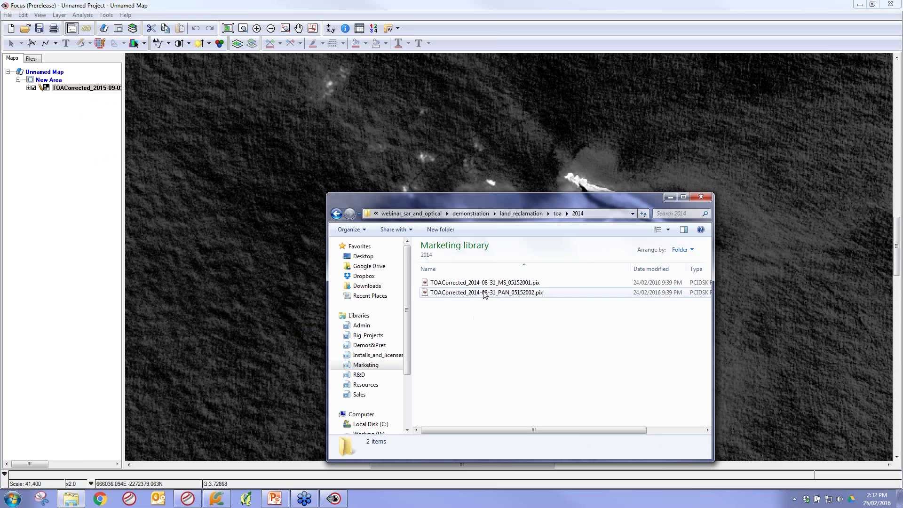
left_click_drag(480, 292, 383, 149)
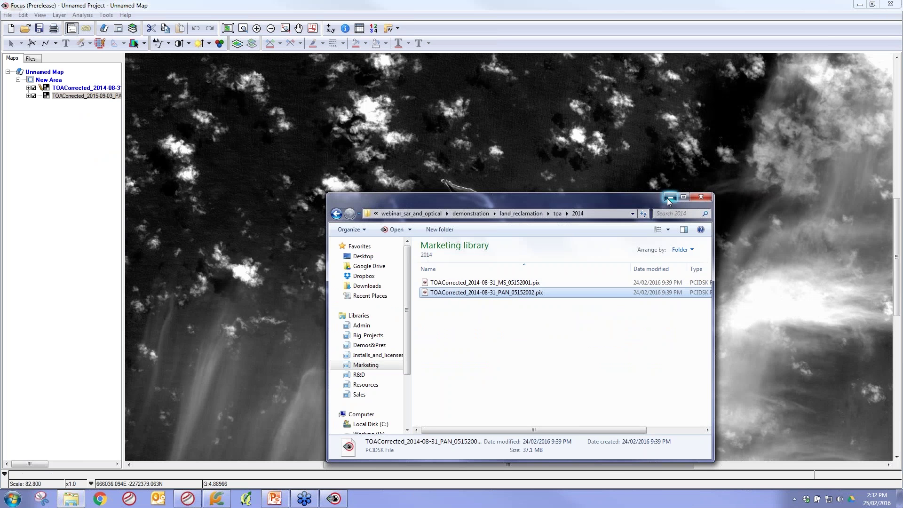
left_click(648, 202)
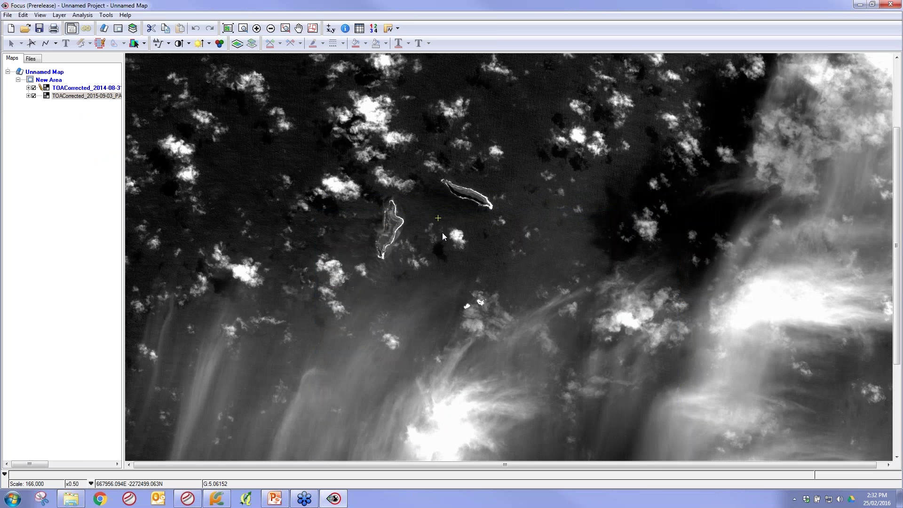
Hide and show the 2014 corrected panchromatic layer to compare it with the 2015 one across the whole scene, and select it
scroll(443, 233, "down", 1)
left_click(34, 88)
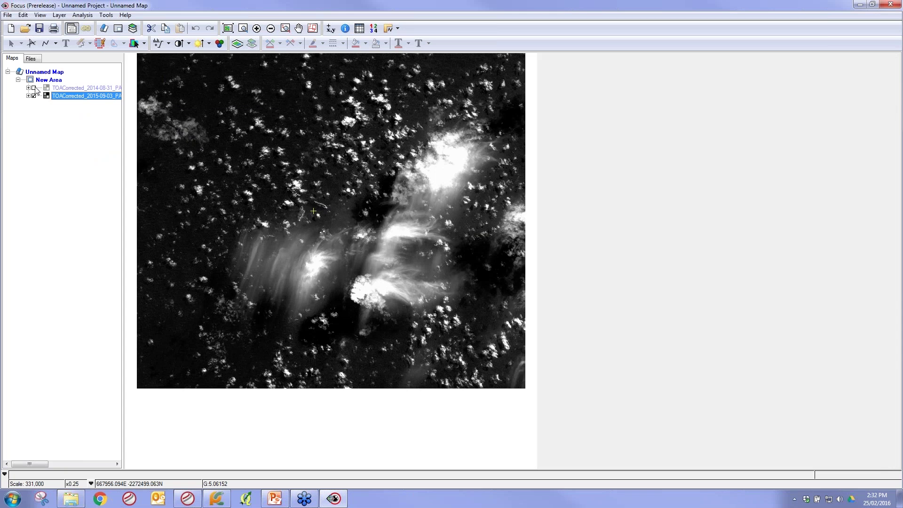
left_click(34, 87)
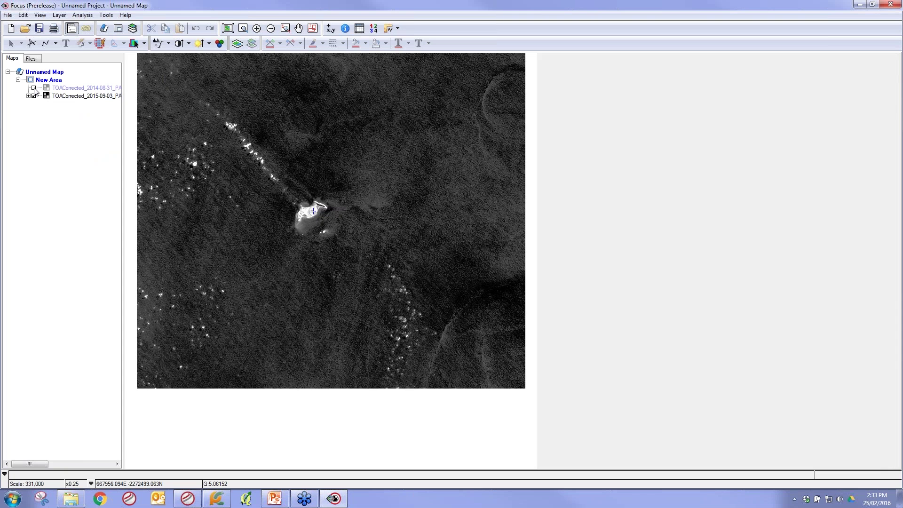
left_click(34, 88)
left_click(34, 88)
left_click(76, 88)
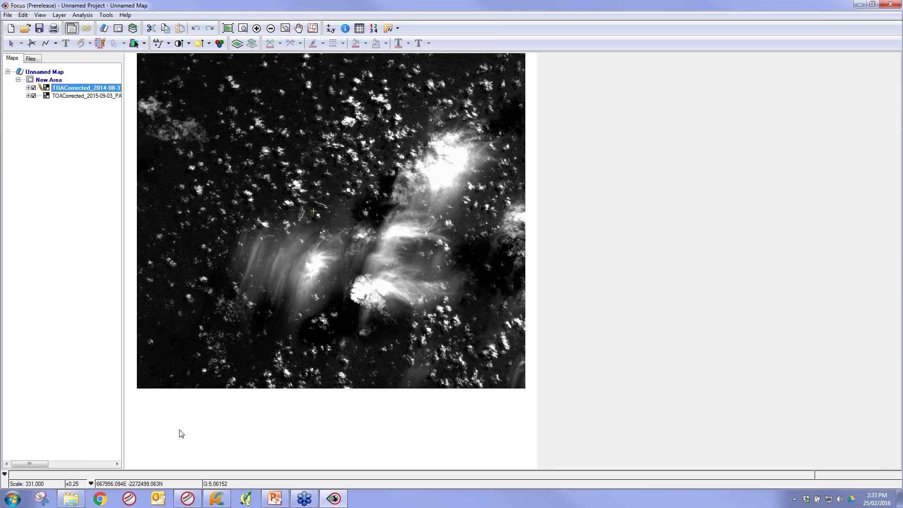
Switch to the PowerPoint presentation and select the Change Detection stage of the Landsat-8 MS + PAN workflow
left_click(275, 501)
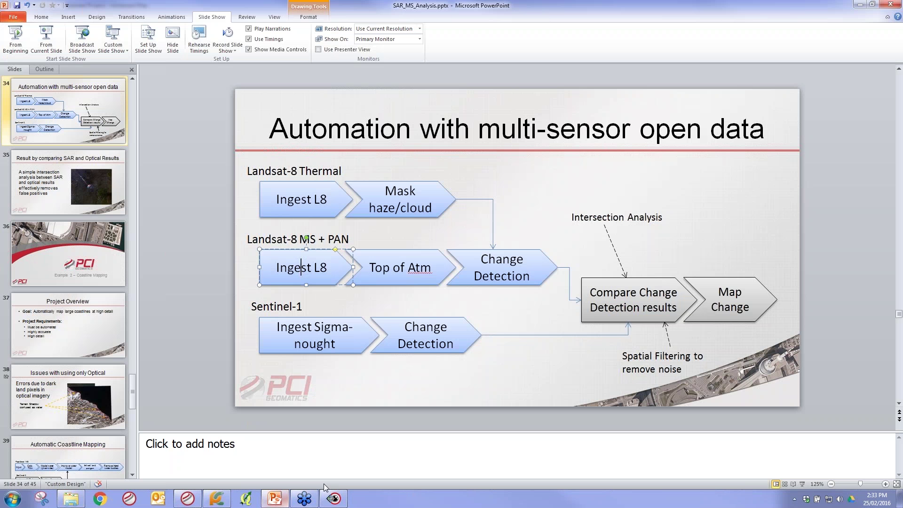
left_click(499, 261)
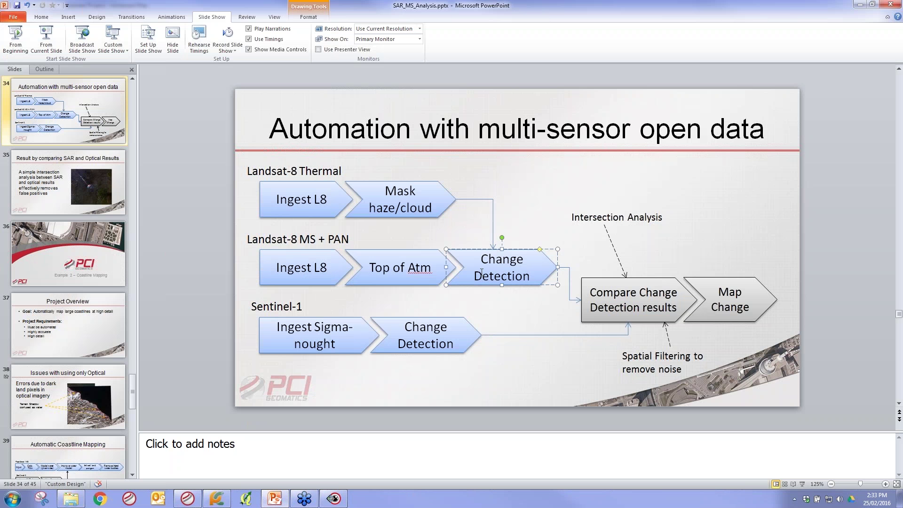
Leave the PowerPoint presentation for the Focus map and open the Change Detection analysis
left_click(510, 270)
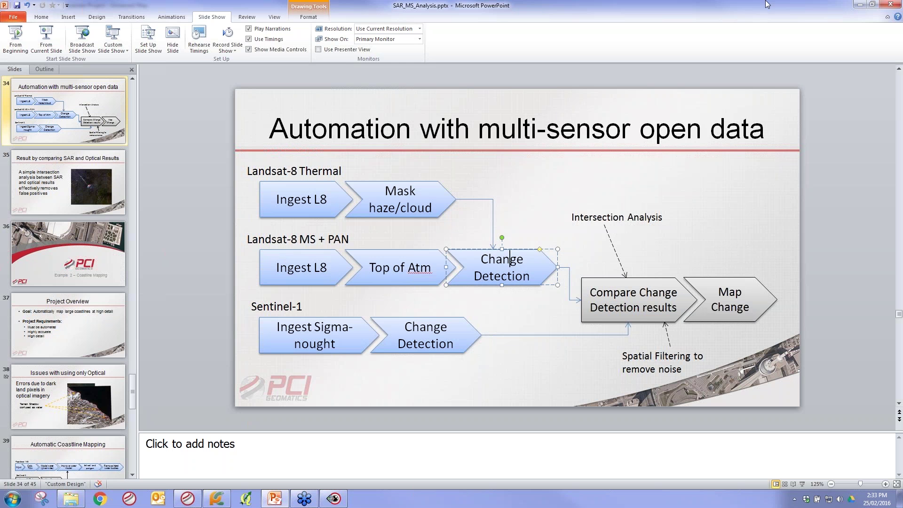
left_click(857, 6)
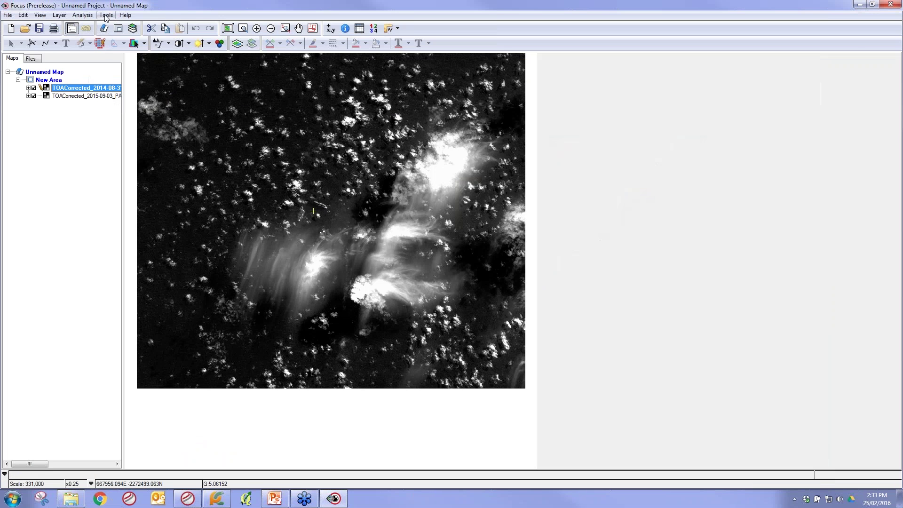
left_click(82, 15)
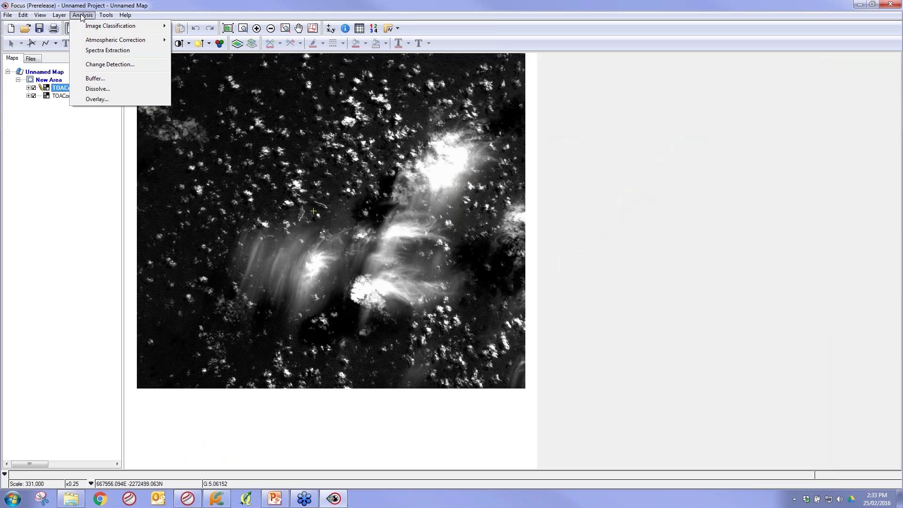
left_click(108, 66)
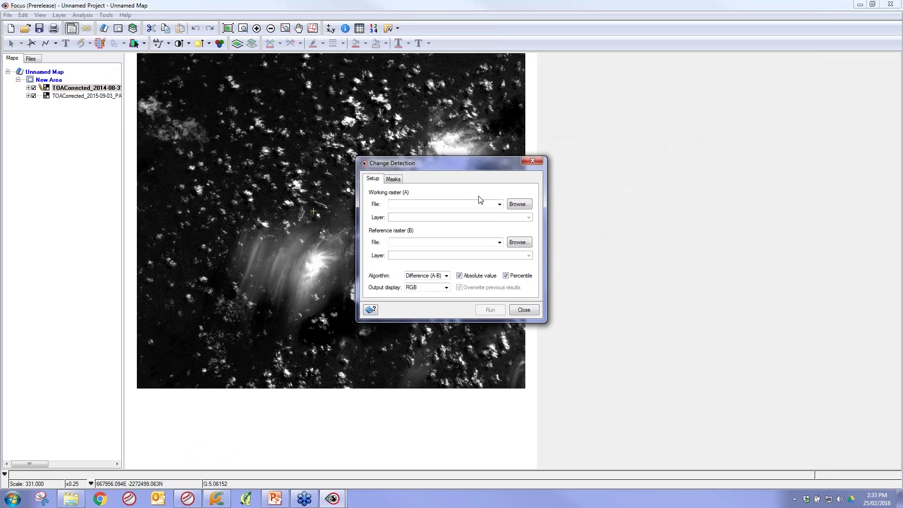
left_click_drag(472, 168, 642, 104)
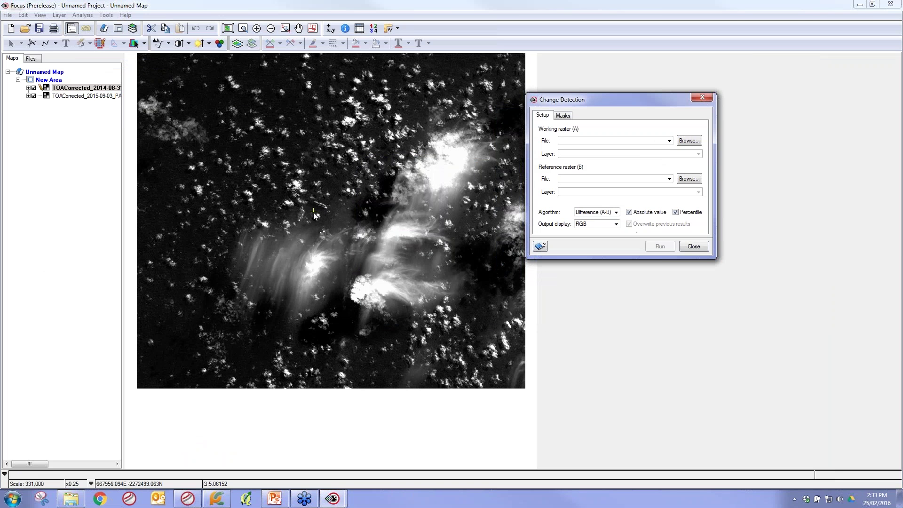
Set TOACorrected_2015-09-03_PAN_07612002.pix as the working raster and TOACorrected_2014-08-31_PAN_05152002.pix as the reference raster
left_click(669, 141)
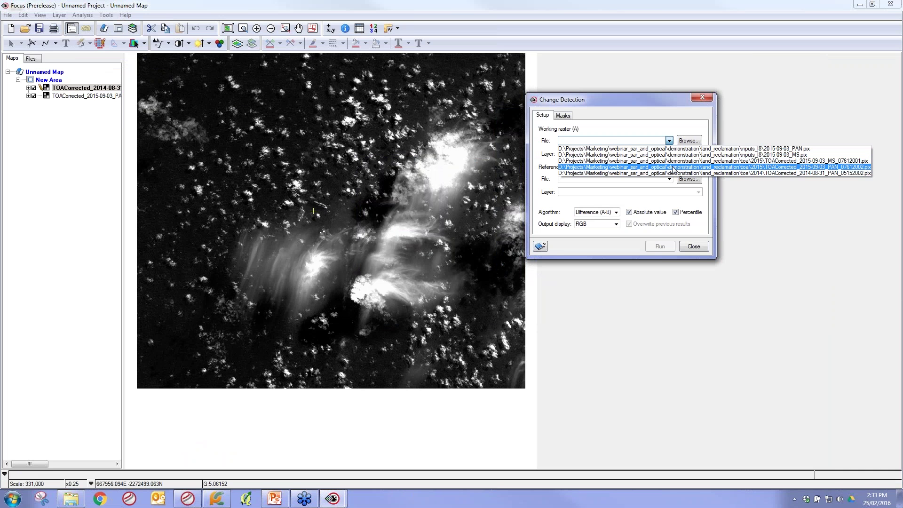
left_click(674, 169)
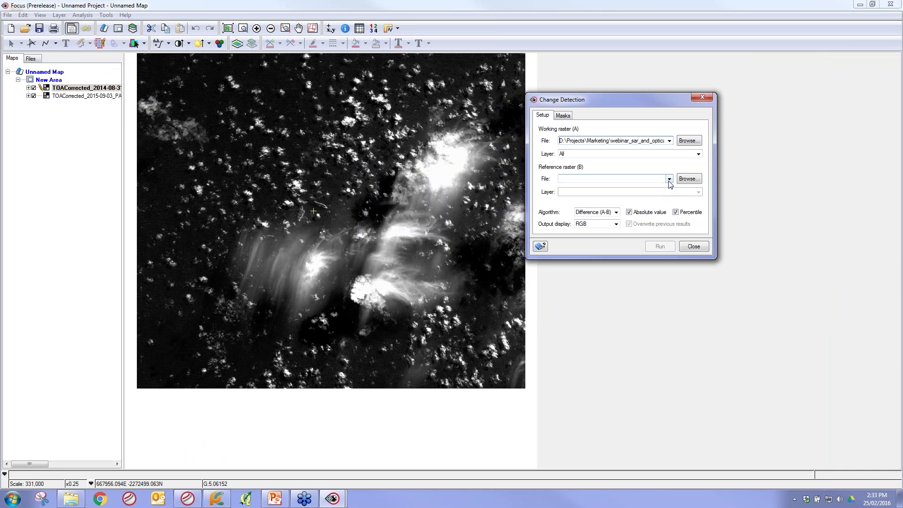
left_click(669, 179)
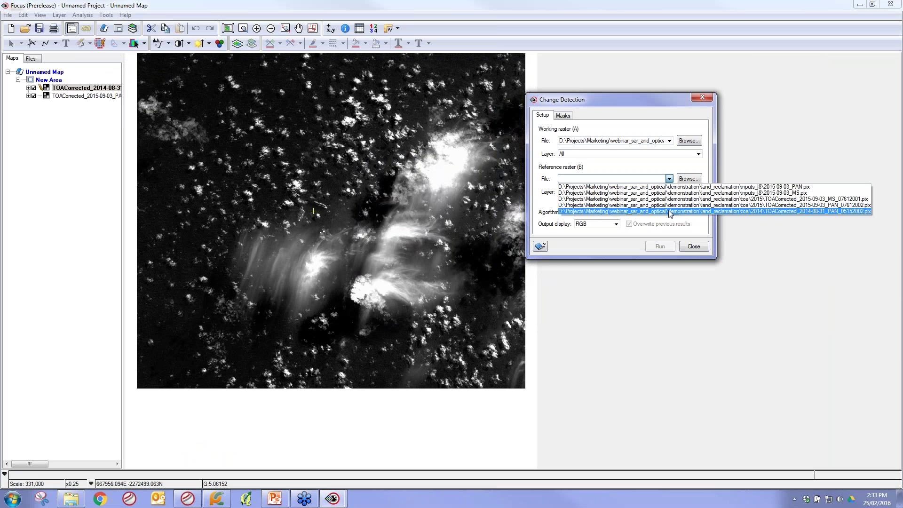
left_click(671, 211)
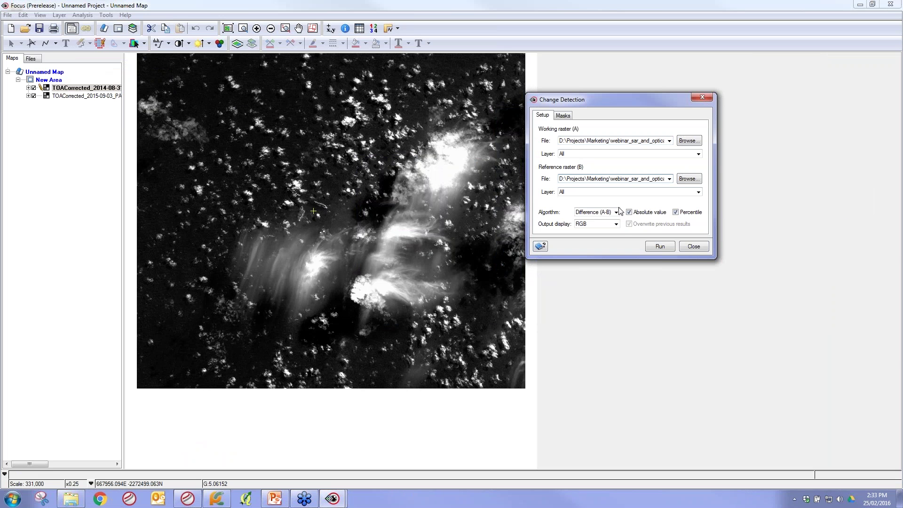
Set the change output display to Pseudocolor, run the absolute percentile Difference (A-B) detection and close the dialog
left_click(615, 224)
left_click(618, 234)
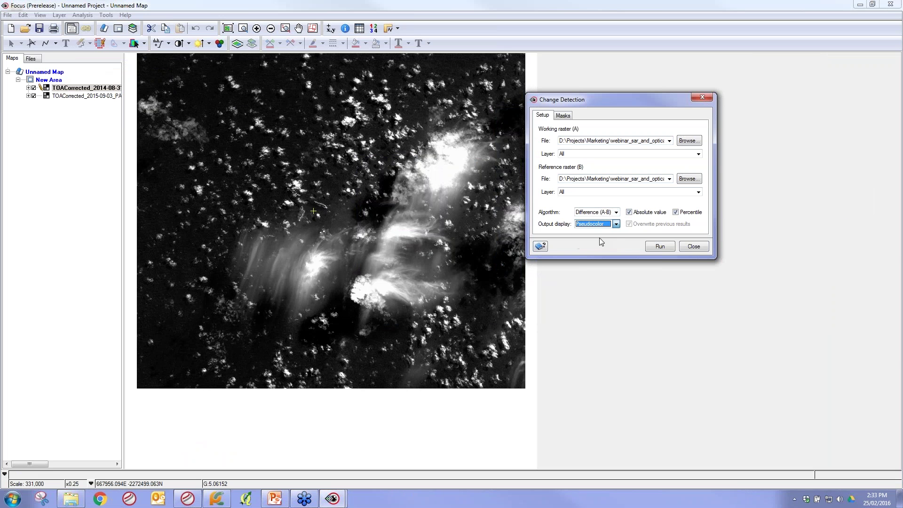
left_click(664, 247)
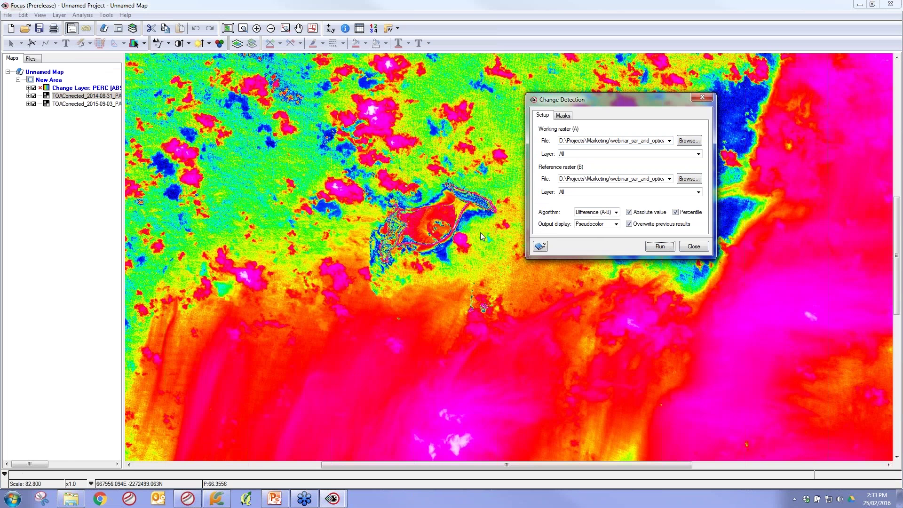
left_click_drag(624, 101, 712, 137)
left_click(790, 134)
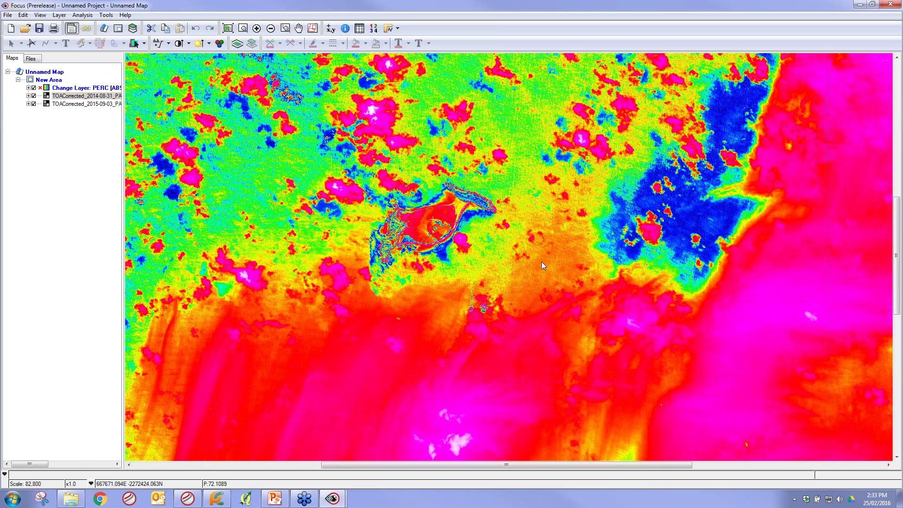
Examine the change layer around the two islands, hiding and showing it over the 2014 corrected panchromatic image
scroll(492, 223, "up", 1)
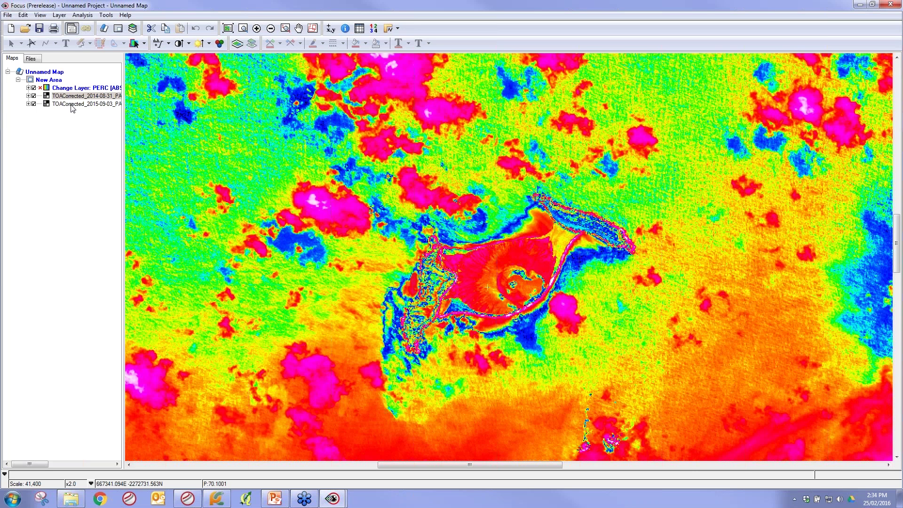
left_click(33, 88)
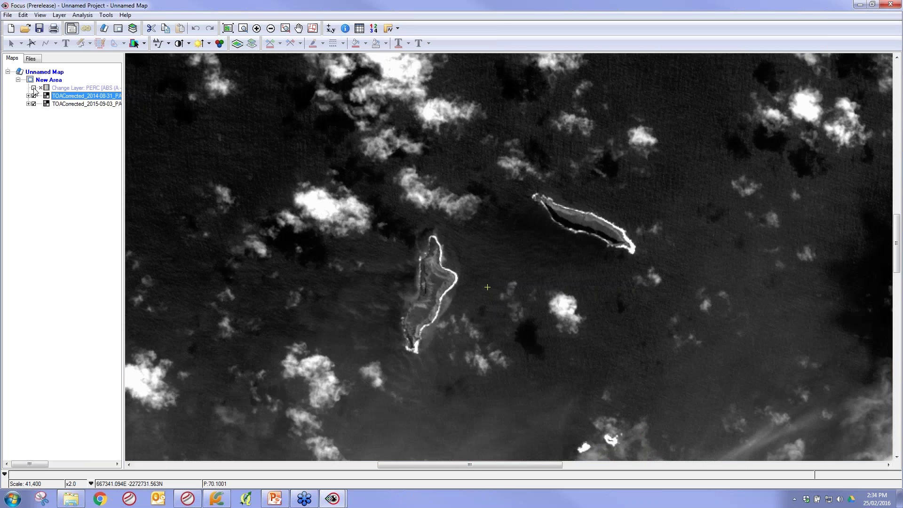
left_click(33, 88)
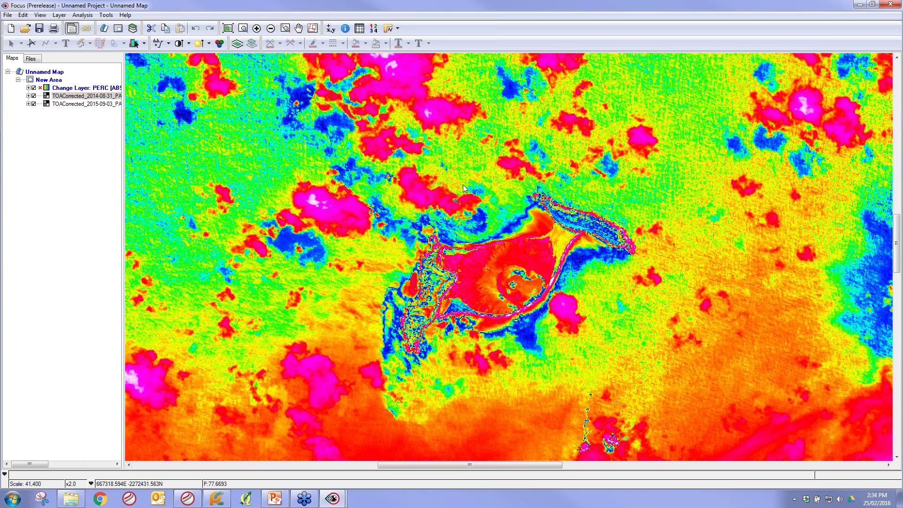
scroll(478, 213, "down", 1)
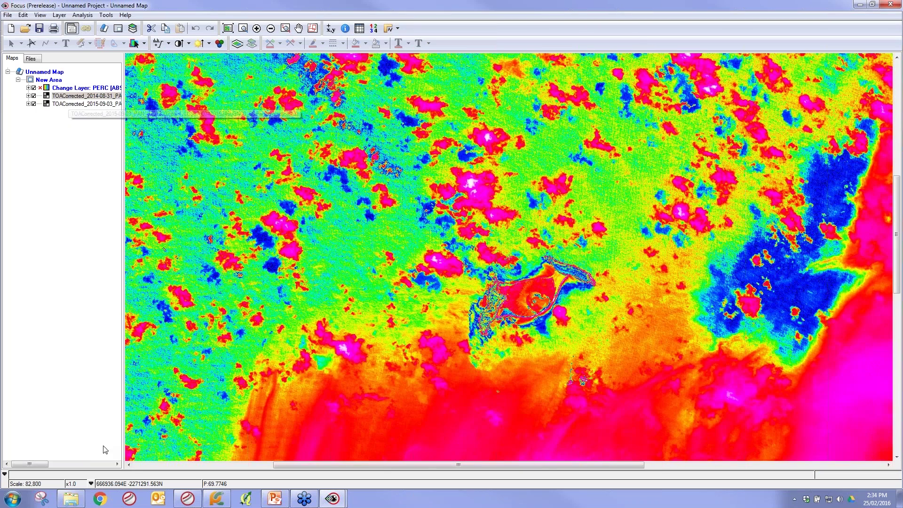
Add cloudHaze_mask.pix from the land_reclamation\cloud-haze_masks folder to the map and hide its layer
left_click(71, 498)
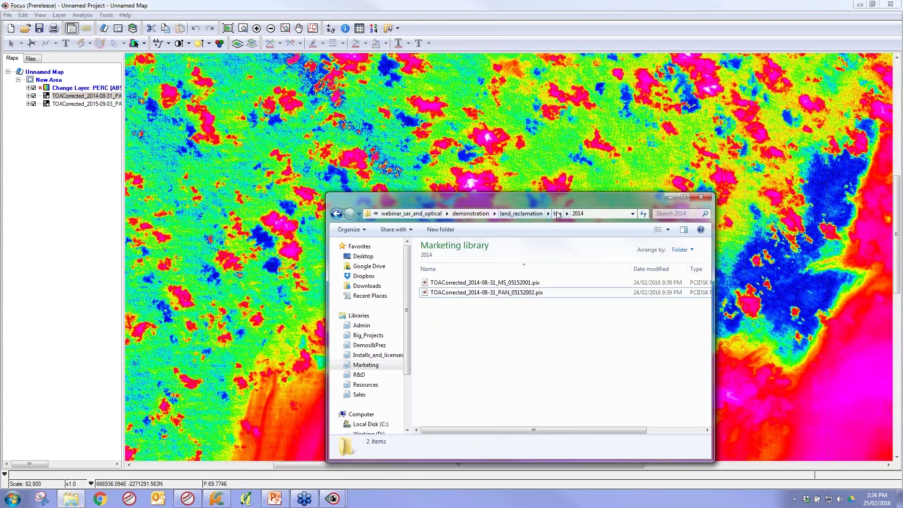
left_click(557, 215)
left_click(521, 213)
double_click(451, 283)
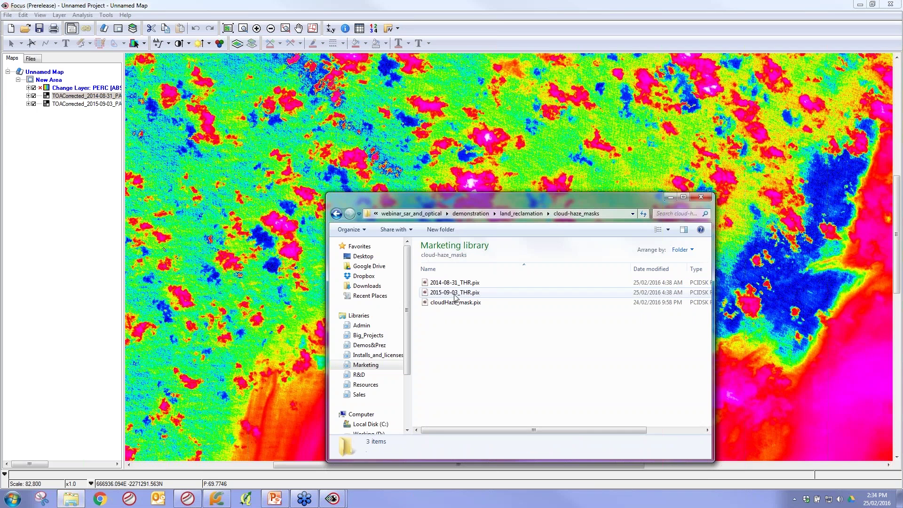
double_click(453, 304)
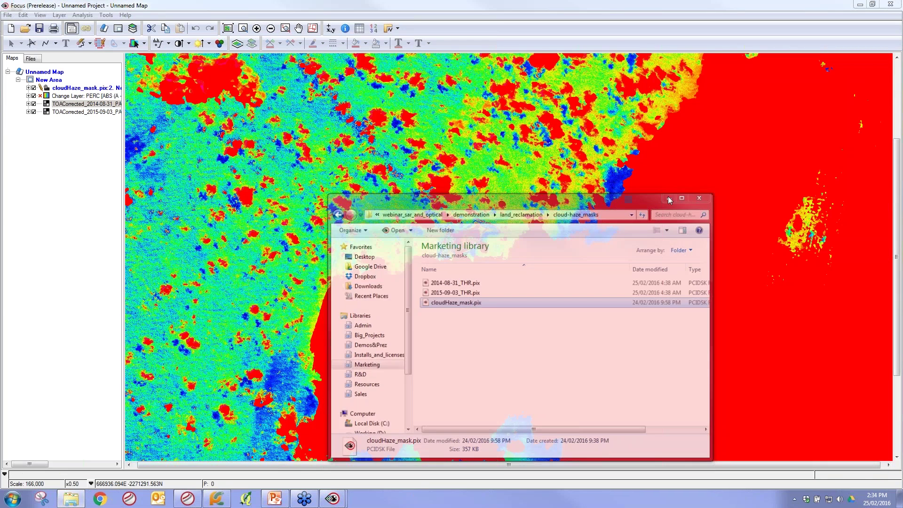
left_click(668, 196)
left_click(33, 88)
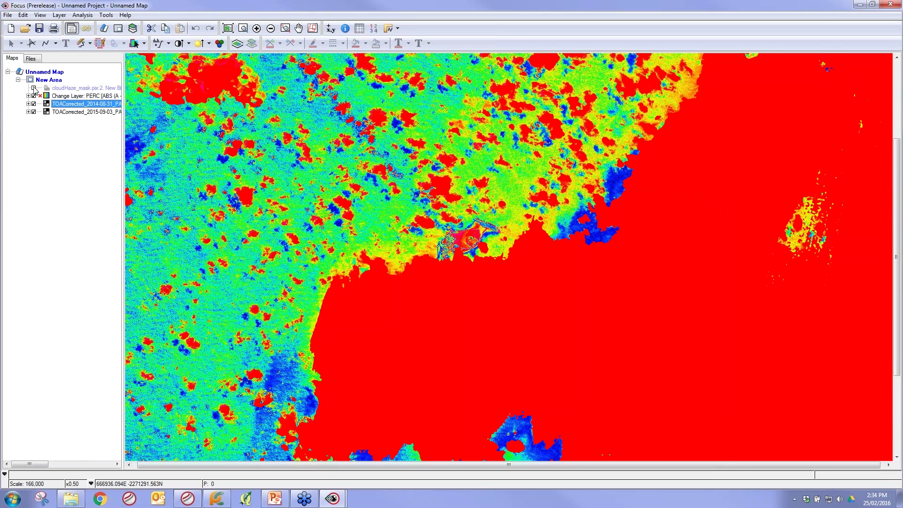
Reopen Change Detection and enable an exclusion mask using bitmap layer 2 of cloudHaze_mask.pix
left_click(82, 15)
left_click(94, 65)
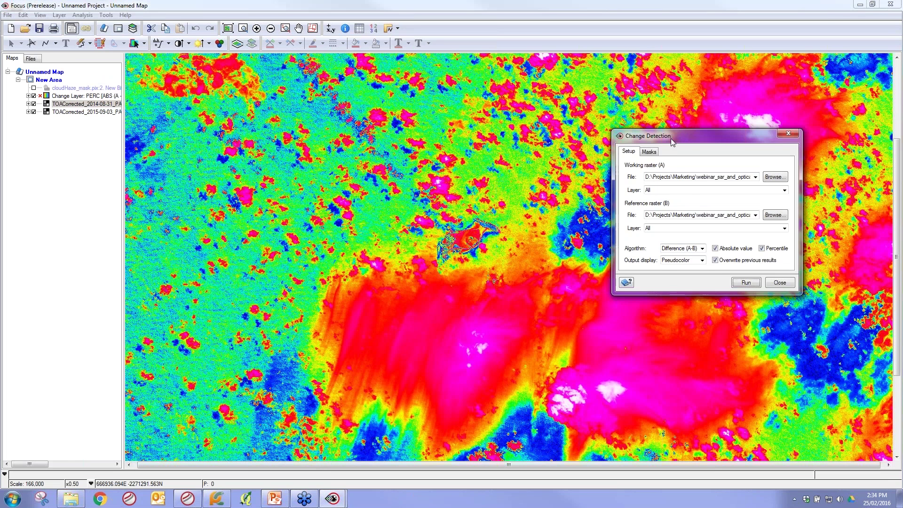
left_click_drag(673, 143, 489, 131)
left_click(466, 139)
left_click(444, 198)
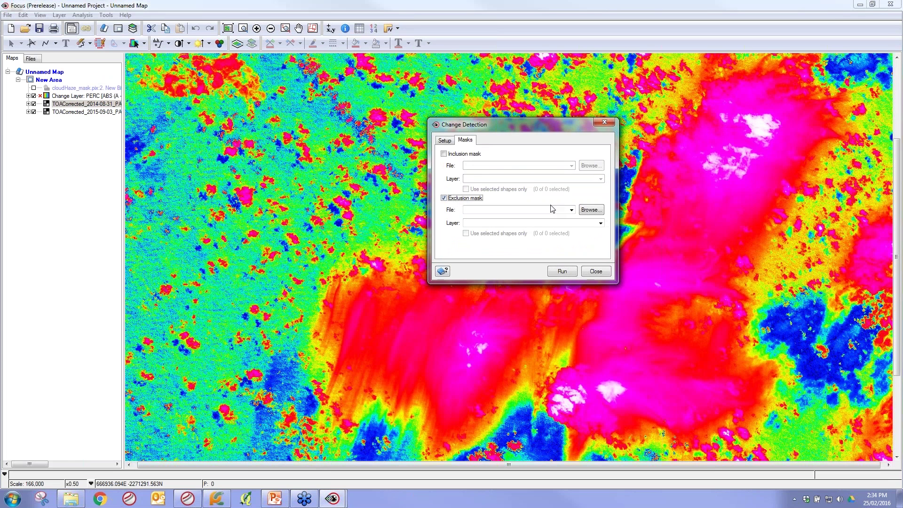
left_click(553, 209)
left_click(552, 217)
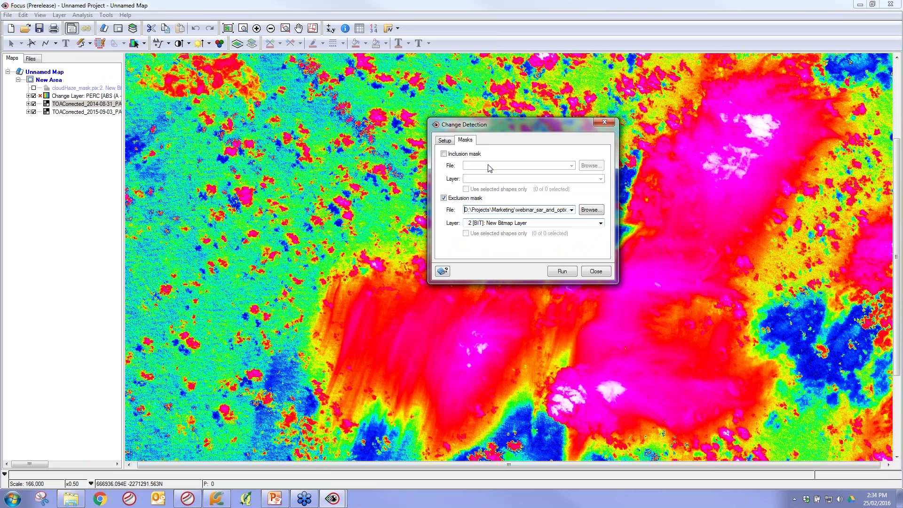
Rerun the change detection with the cloud and haze exclusion mask and close the dialog
left_click(446, 140)
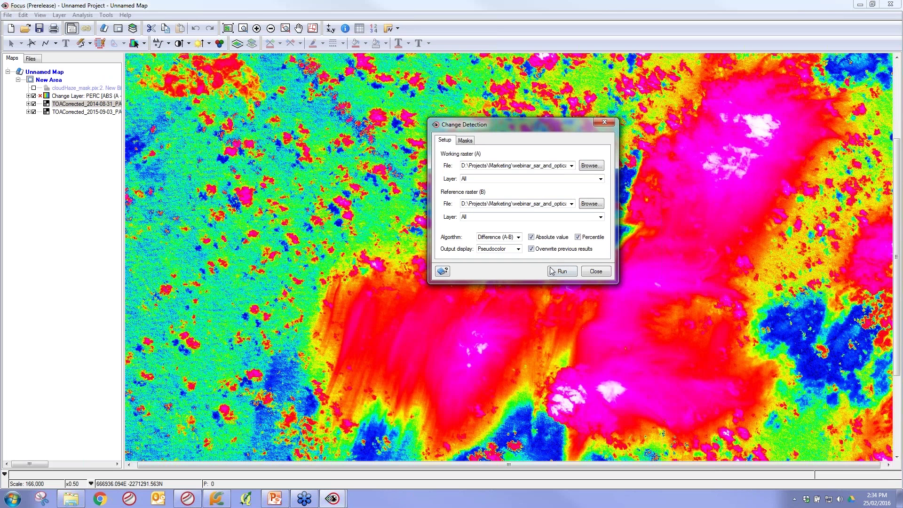
left_click(567, 272)
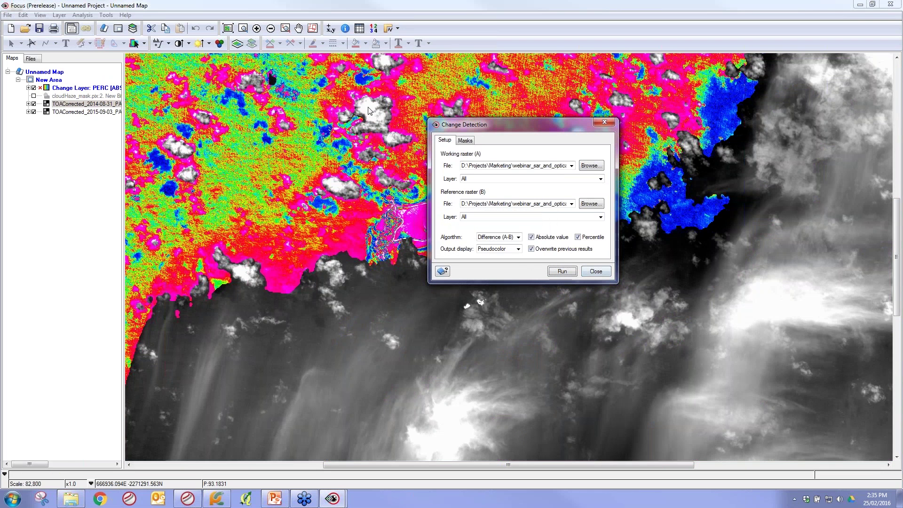
left_click(596, 272)
Compare the masked change layer with the corrected panchromatic images at the islands by hiding and showing the change and 2014 layers
scroll(462, 229, "up", 1)
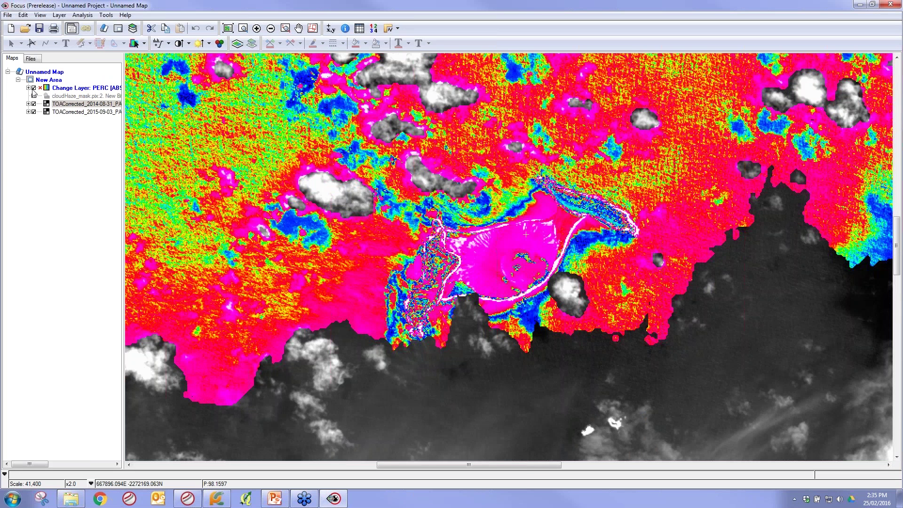
left_click(34, 88)
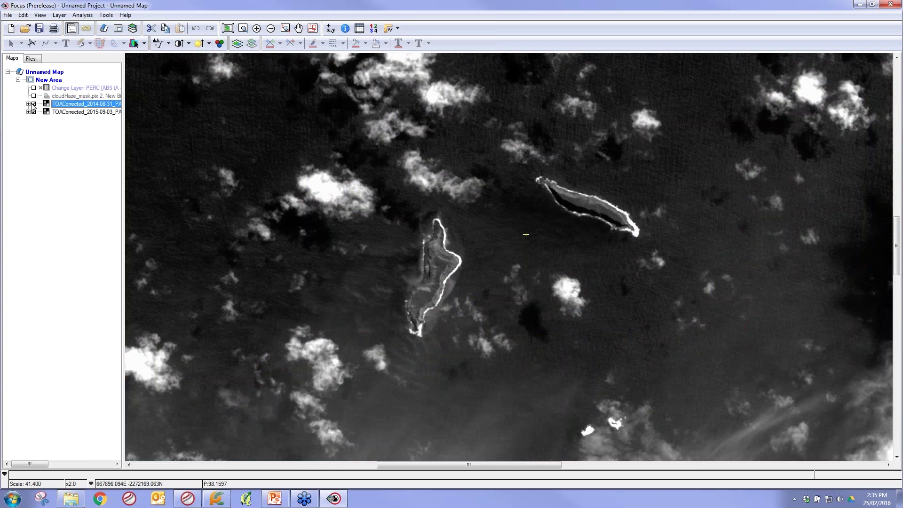
left_click(33, 104)
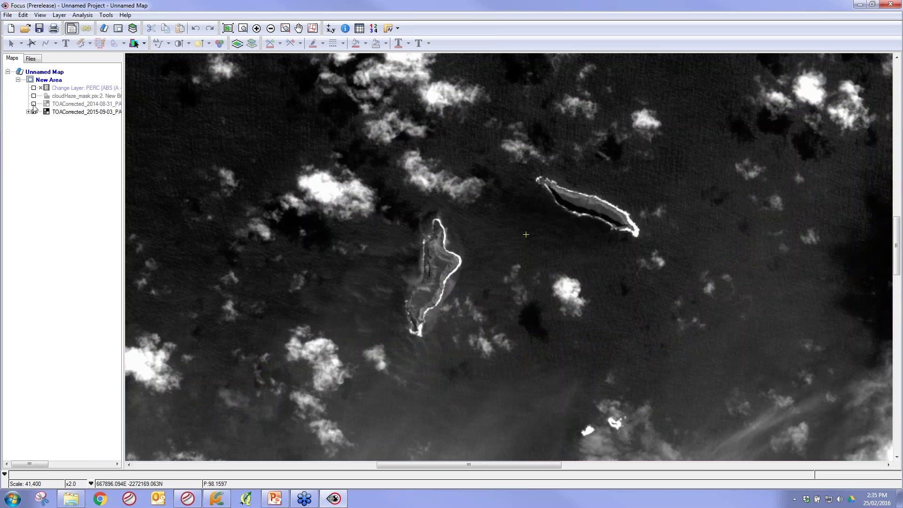
left_click(33, 104)
left_click(33, 88)
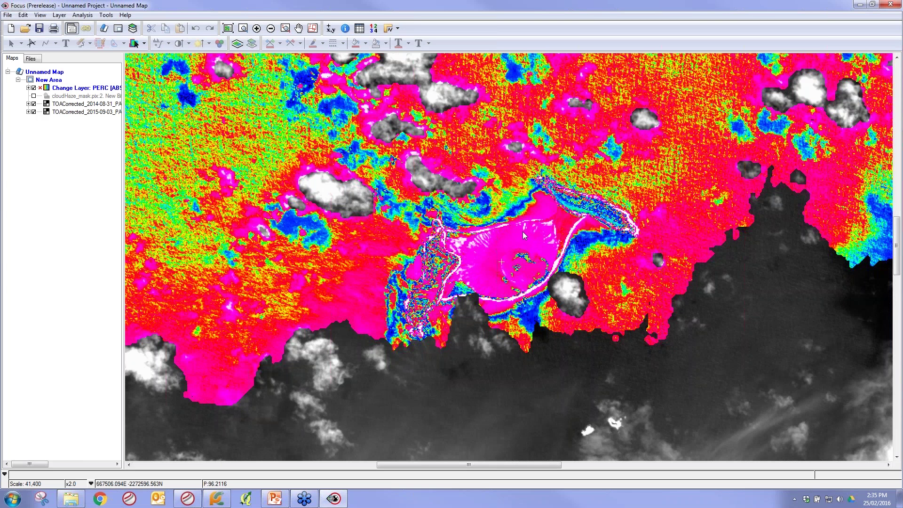
left_click(75, 88)
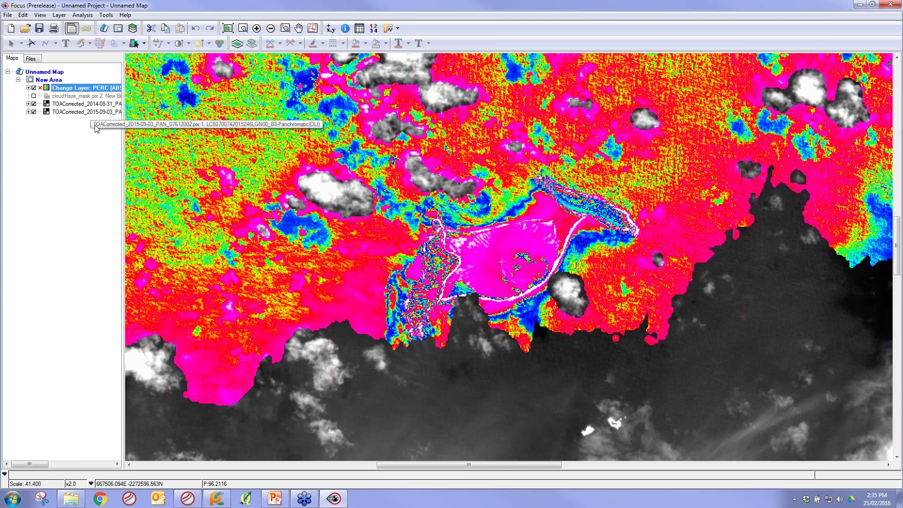
left_click(105, 15)
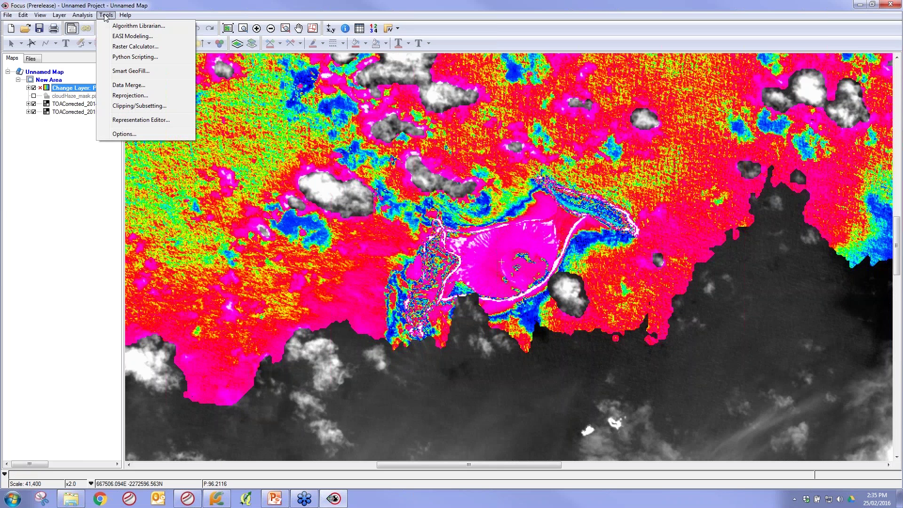
left_click(154, 5)
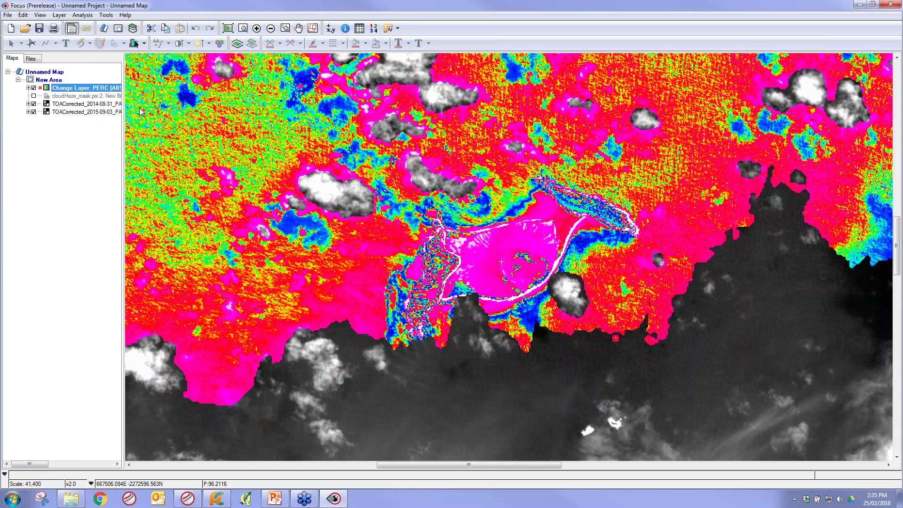
left_click(44, 302)
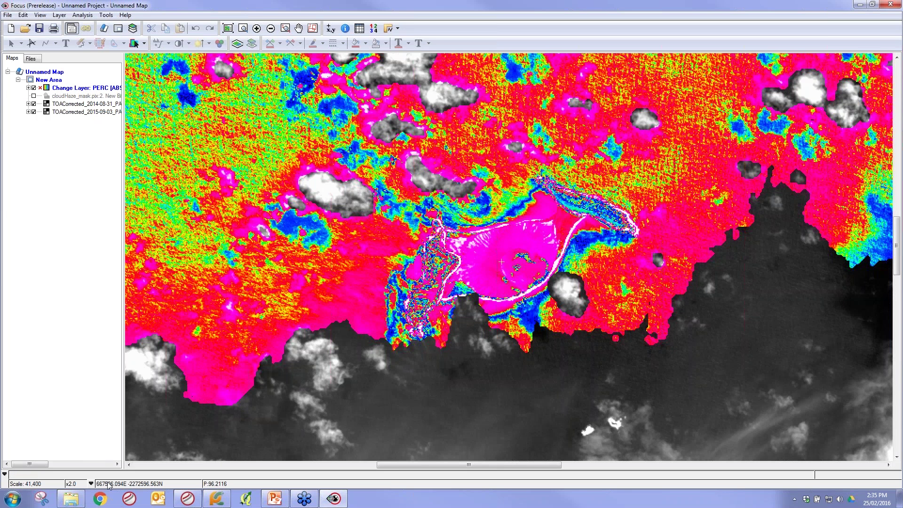
left_click(71, 498)
left_click(693, 189)
mouse_move(182, 506)
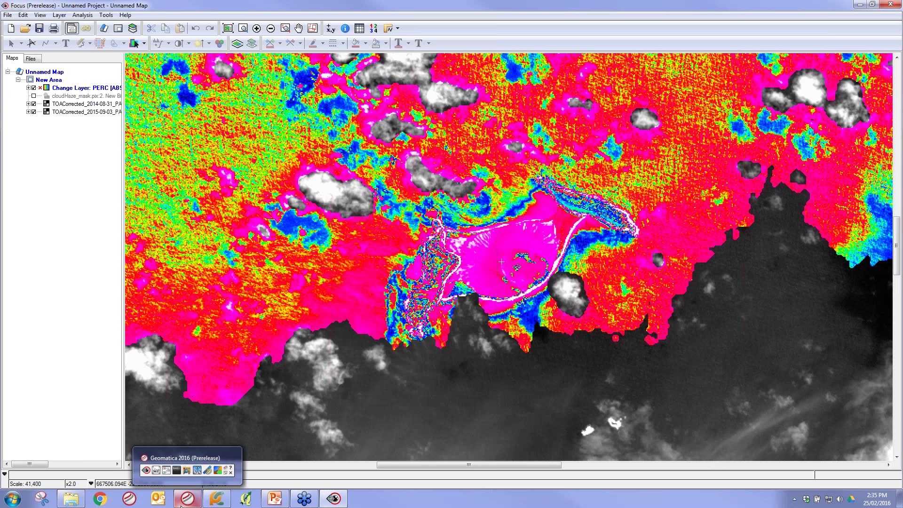
Open the EXPOLRAS polygon extraction algorithm and choose the map's PERC change layer as its input raster
left_click(106, 15)
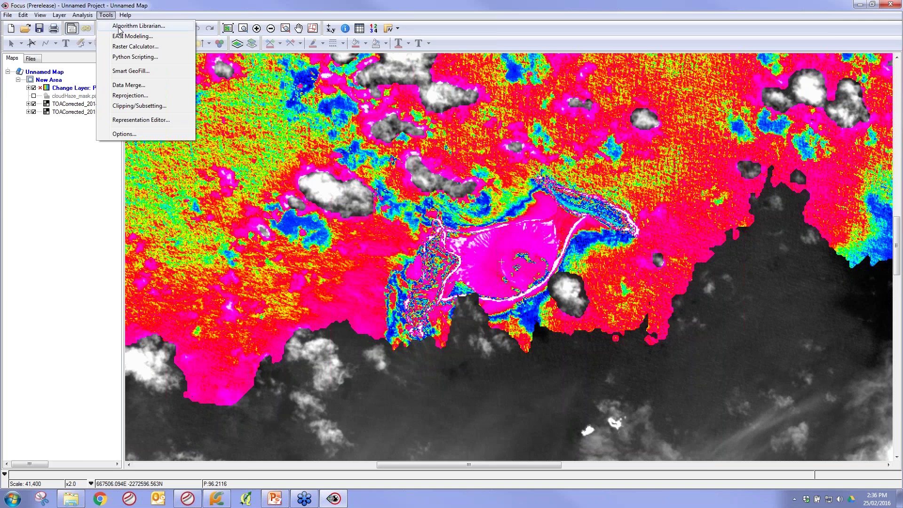
left_click(119, 30)
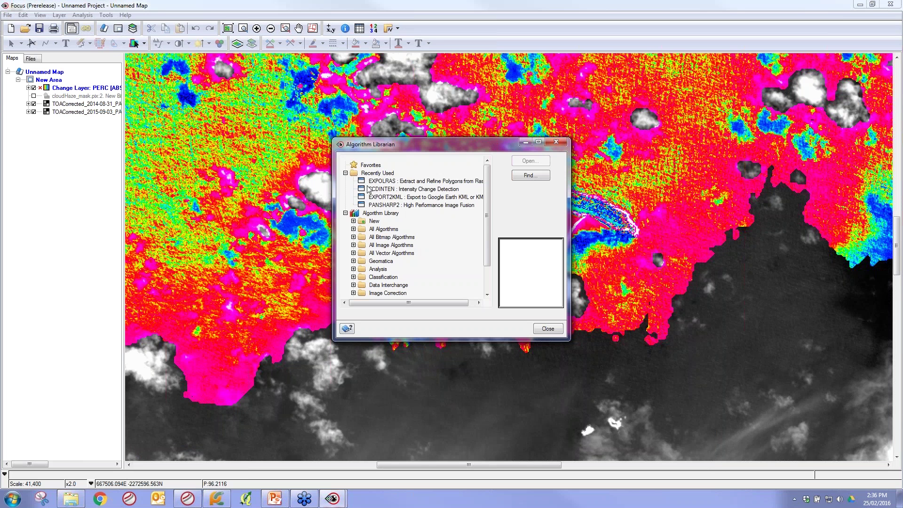
double_click(404, 182)
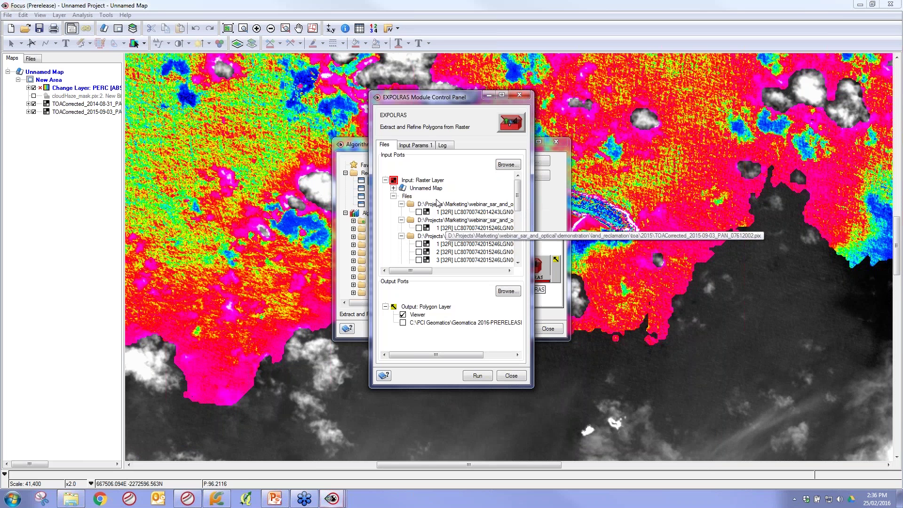
left_click(422, 147)
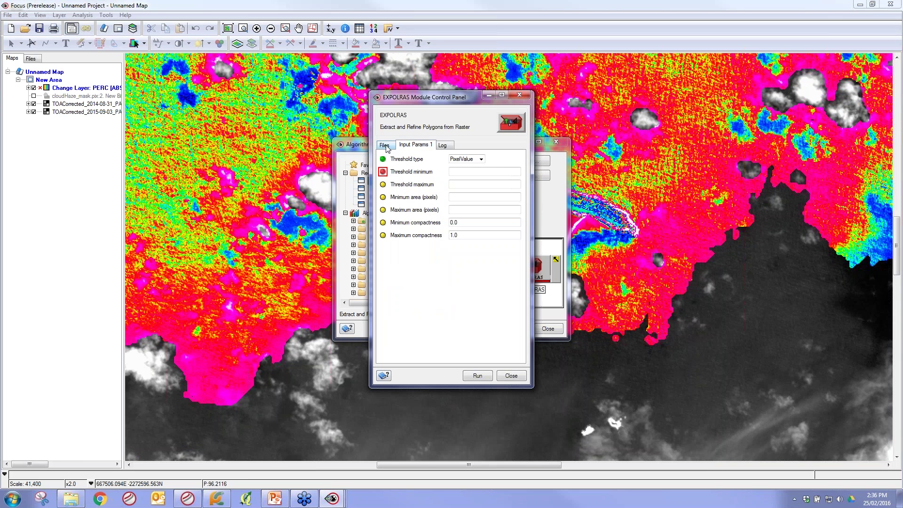
left_click(384, 146)
left_click(394, 196)
left_click(393, 187)
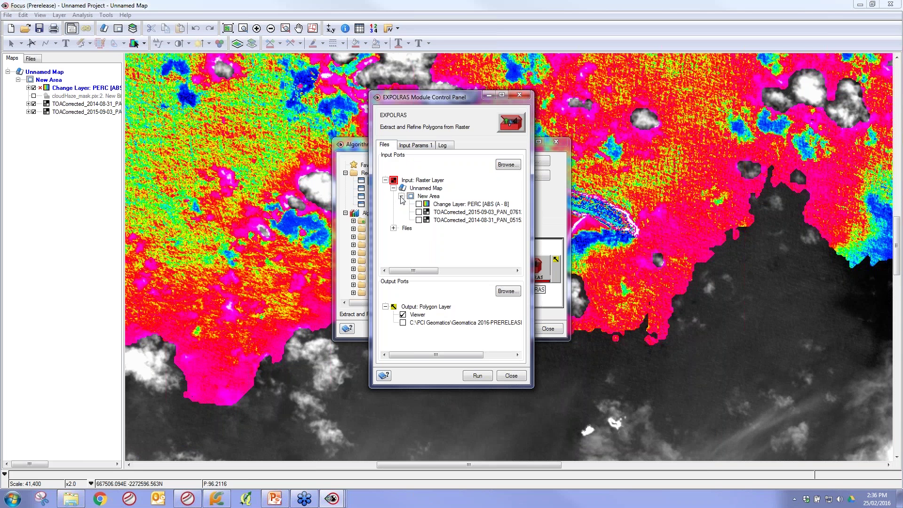
left_click(418, 204)
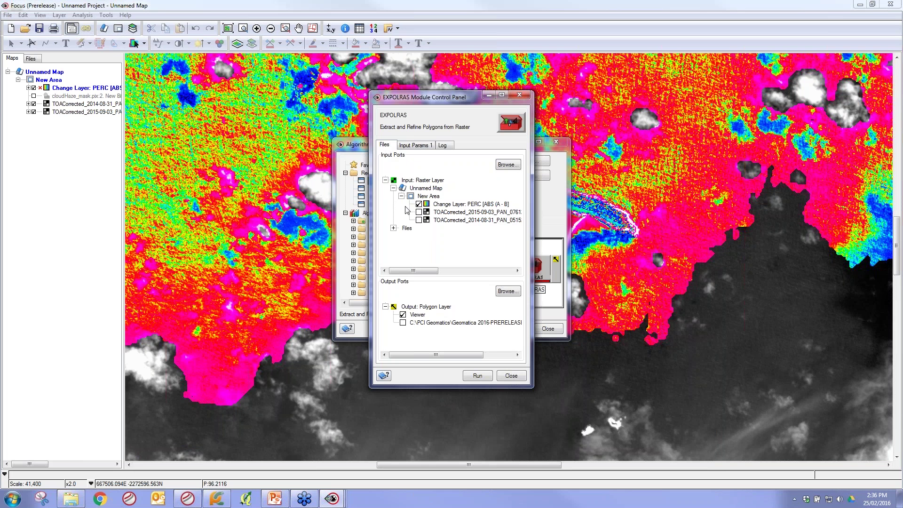
left_click(385, 180)
Extract polygons with threshold minimum 95, threshold maximum 100 and minimum area 1000 pixels, then close EXPOLRAS and the Algorithm Librarian
left_click(413, 145)
left_click(482, 172)
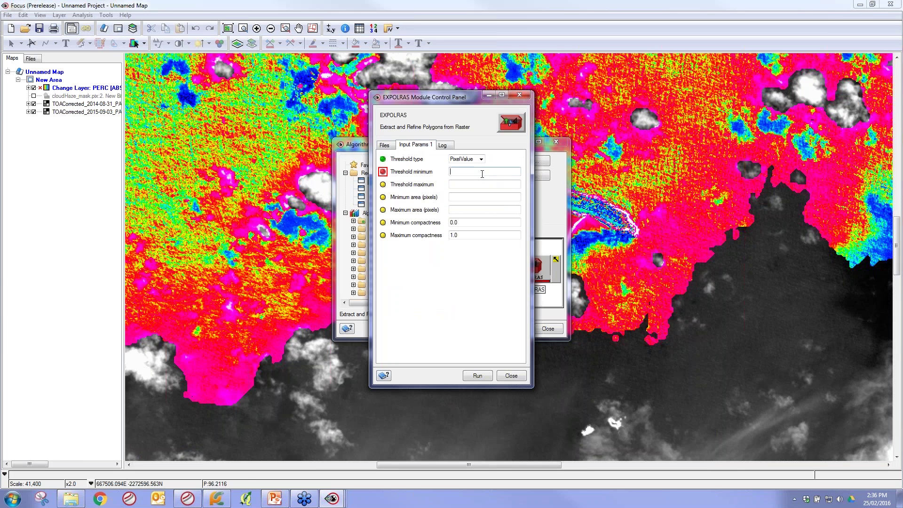
type("95")
left_click(494, 183)
left_click(461, 196)
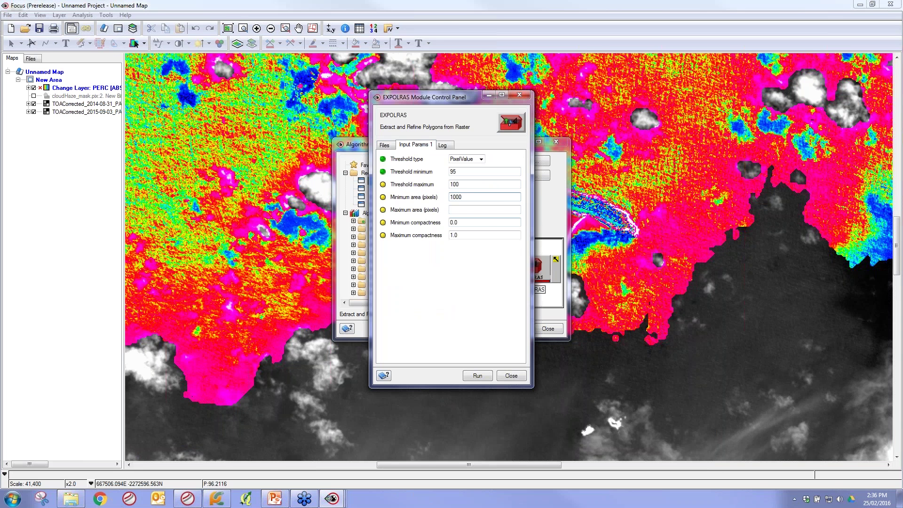
left_click(465, 210)
left_click(478, 376)
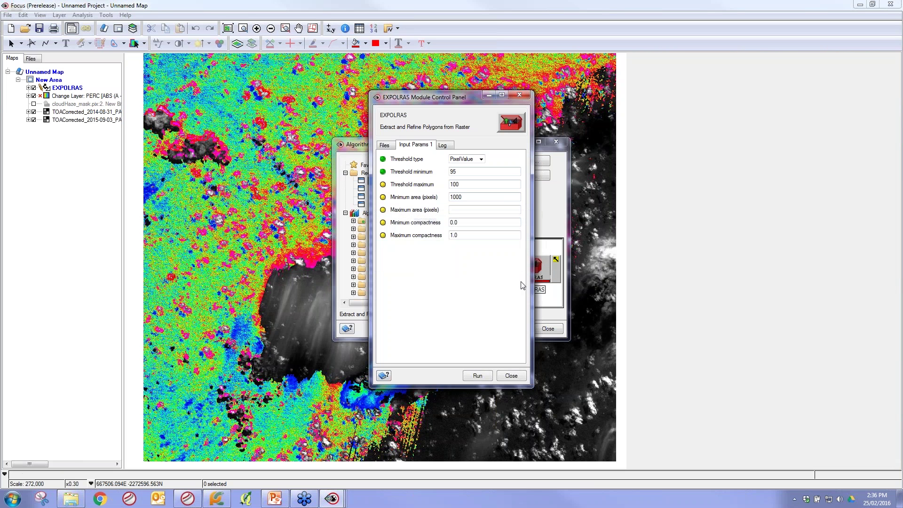
left_click(512, 375)
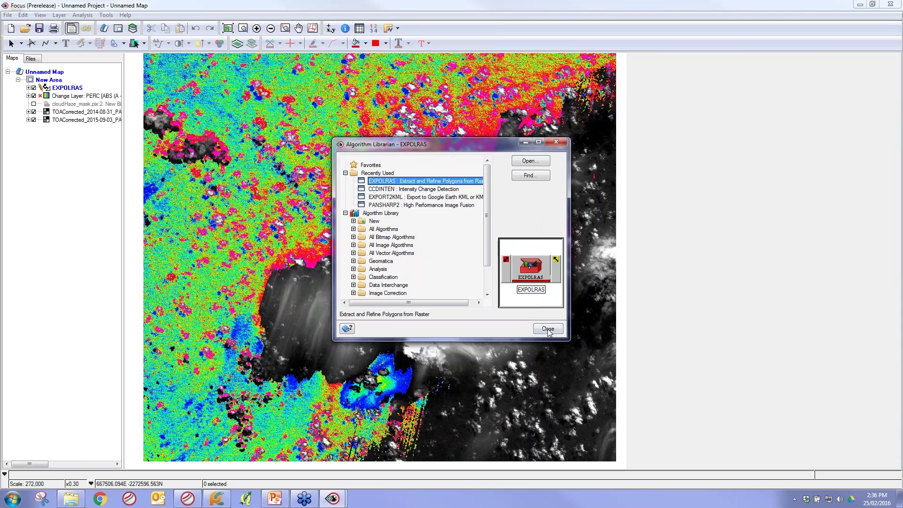
left_click(548, 329)
Hide the change layer and inspect the extracted polygons at the islands and near the clouds by selecting them individually
left_click(33, 96)
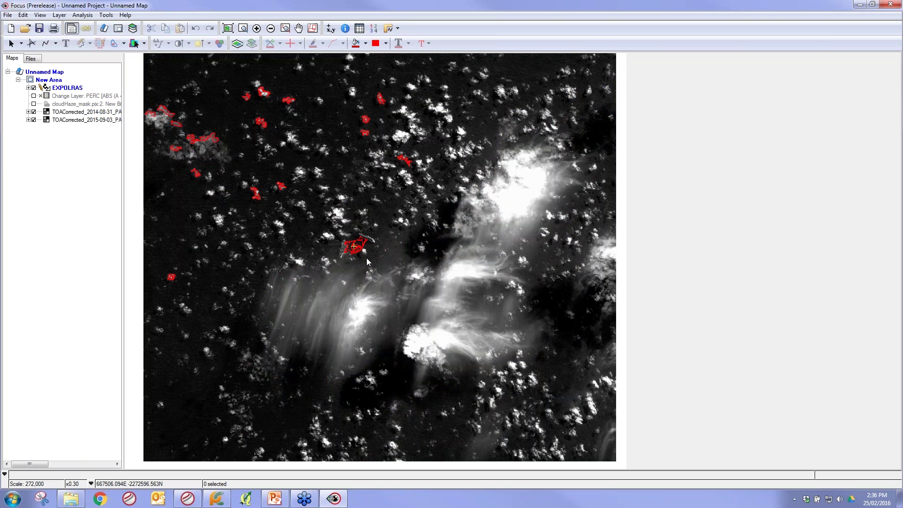
left_click(10, 44)
left_click(357, 248)
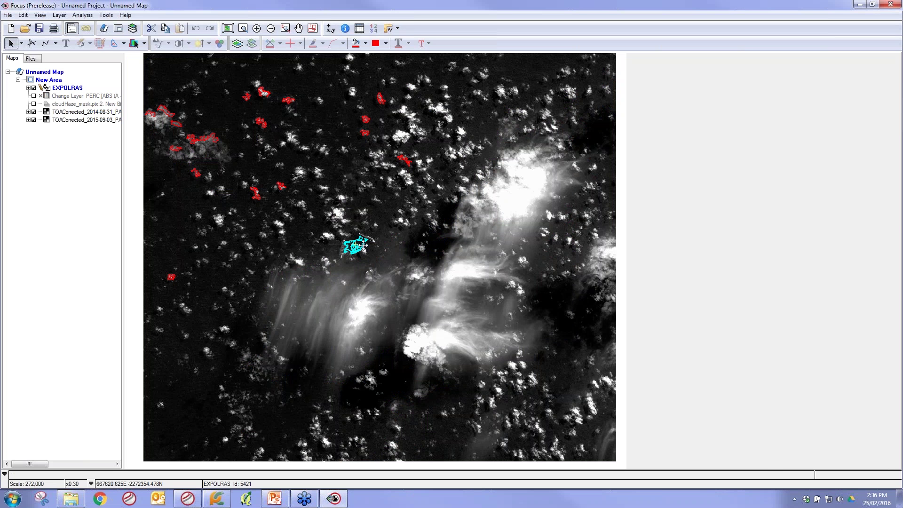
scroll(363, 244, "up", 1)
scroll(363, 245, "up", 1)
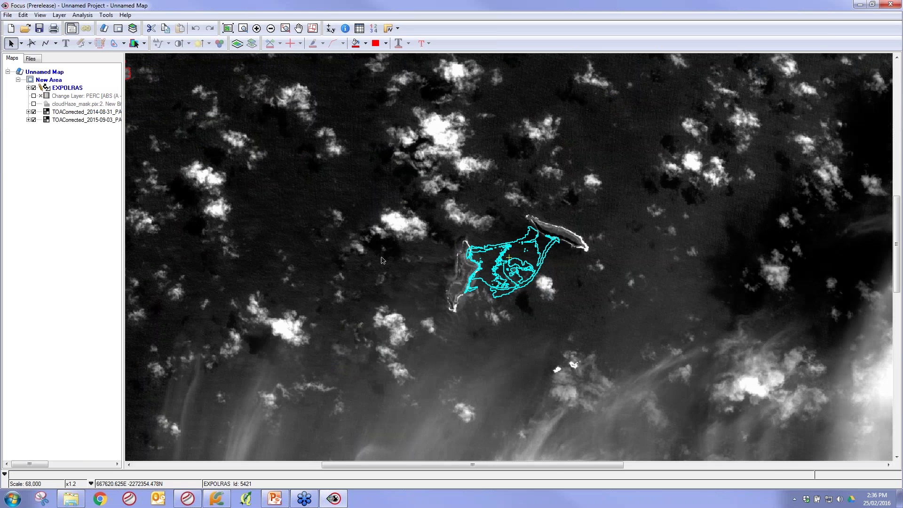
scroll(381, 258, "down", 1)
left_click(612, 94)
left_click(366, 144)
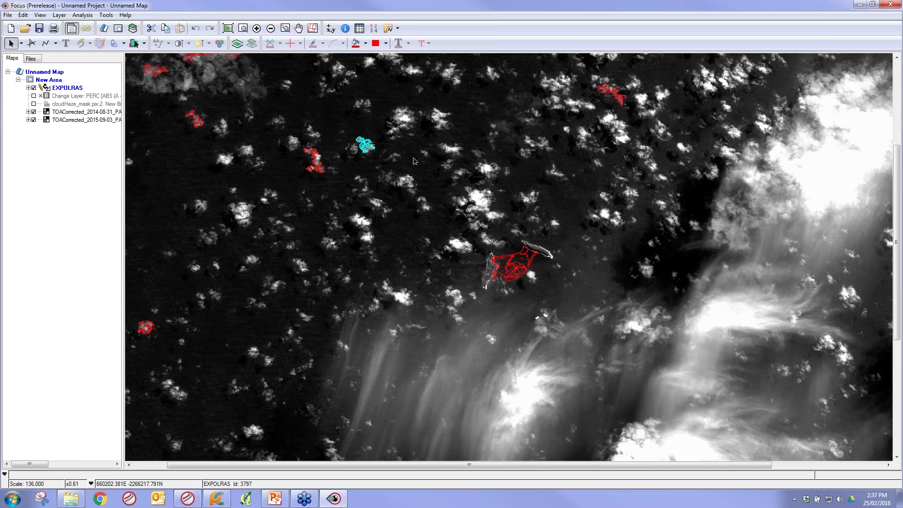
left_click(431, 158)
scroll(446, 163, "down", 1)
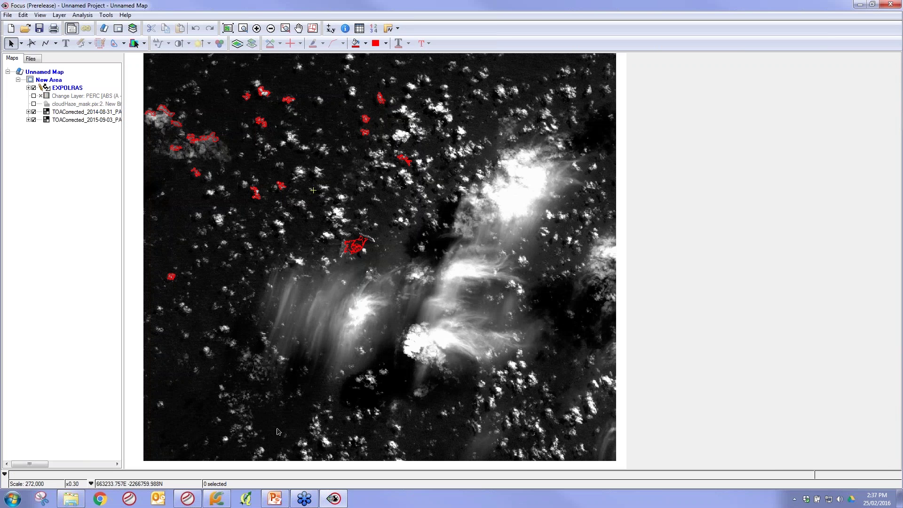
Switch to the PowerPoint presentation and review the Sentinel-1 ingest and change detection branch of the workflow slide
left_click(80, 499)
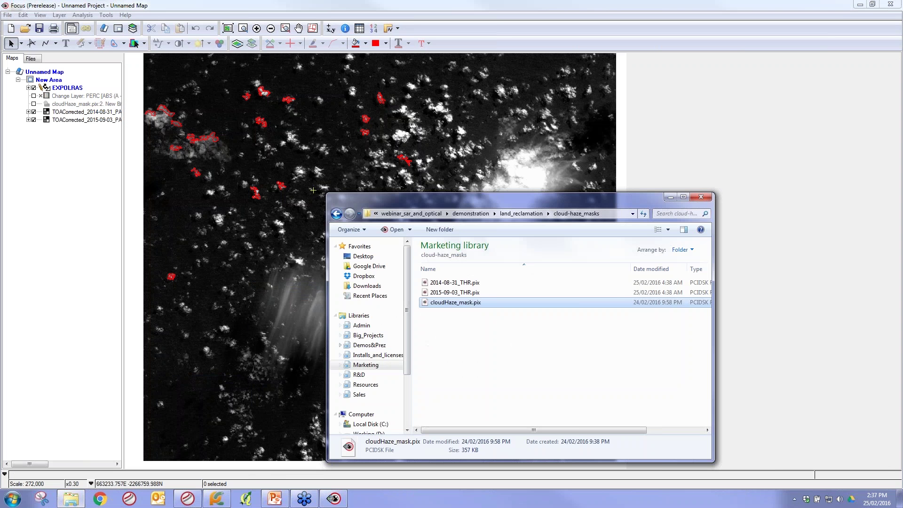
left_click(671, 198)
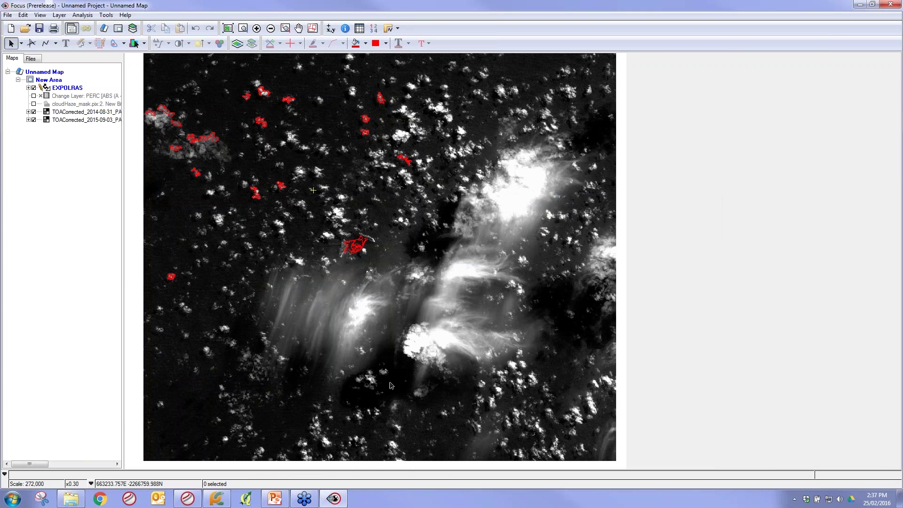
left_click(276, 500)
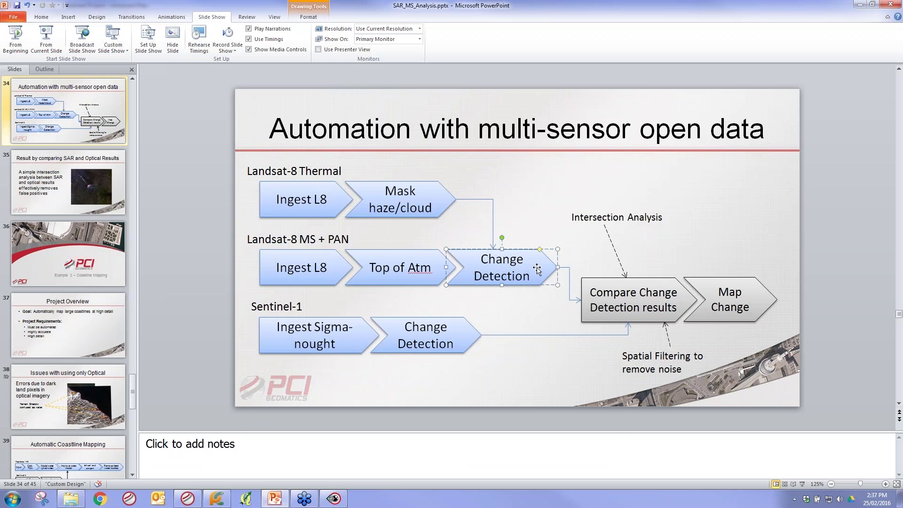
left_click(412, 328)
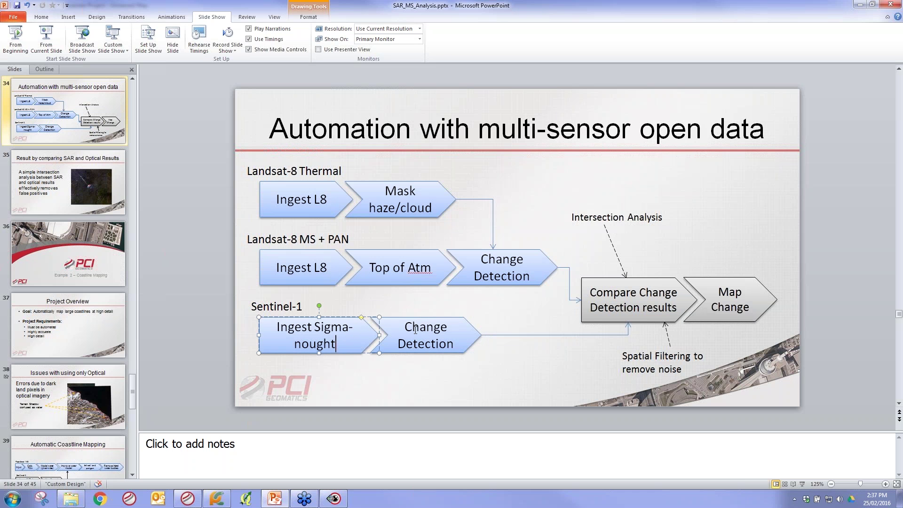
left_click(859, 5)
Add sentinal-1_2014-10-12.pix and sentinal-1_2015-08-20.pix from the land_reclamation\inputs_sentinel folder to the map
left_click(71, 498)
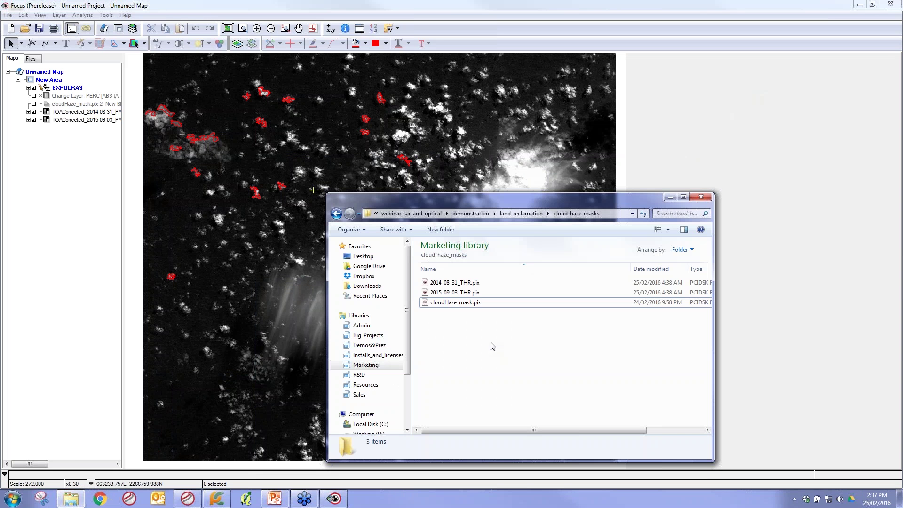
left_click(522, 213)
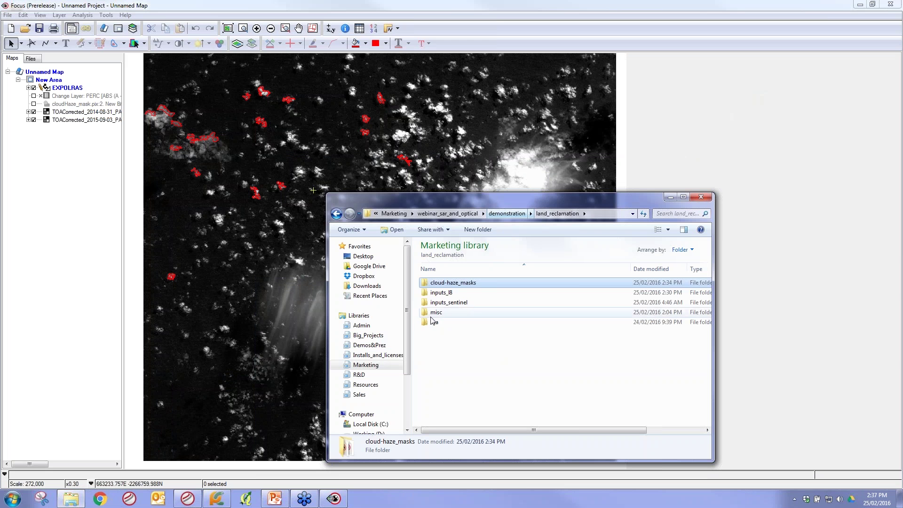
double_click(438, 302)
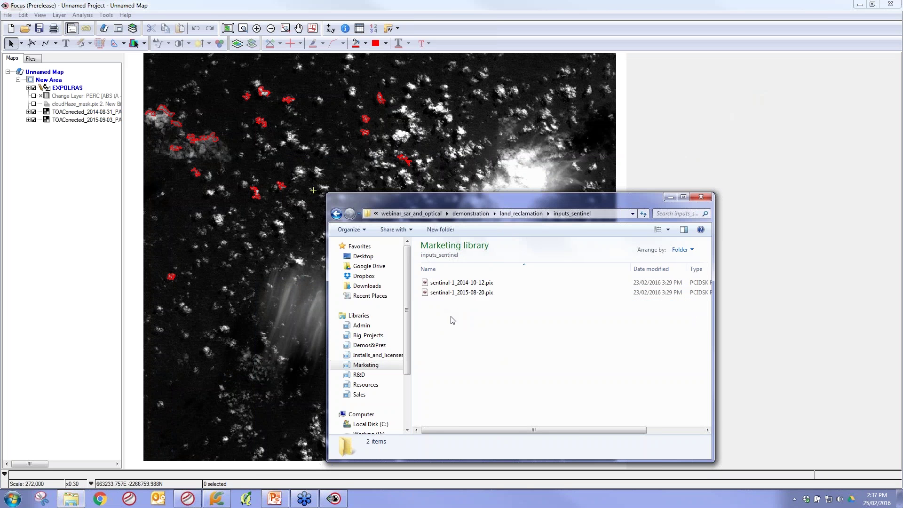
left_click_drag(450, 316, 444, 283)
left_click_drag(445, 283, 283, 267)
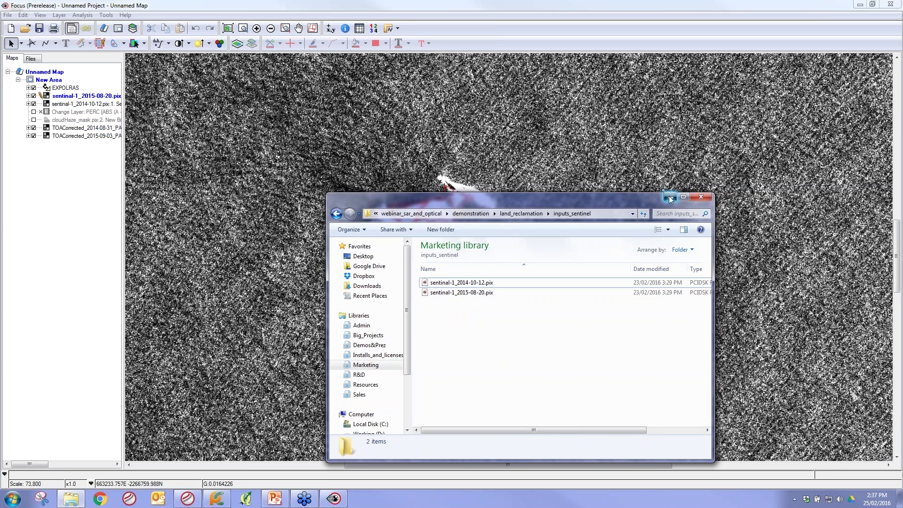
left_click(670, 198)
Hide the extracted polygons and compare the 2014 and 2015 Sentinel-1 images at the islands by hiding and showing the 2015 layer
left_click(497, 226)
left_click(34, 88)
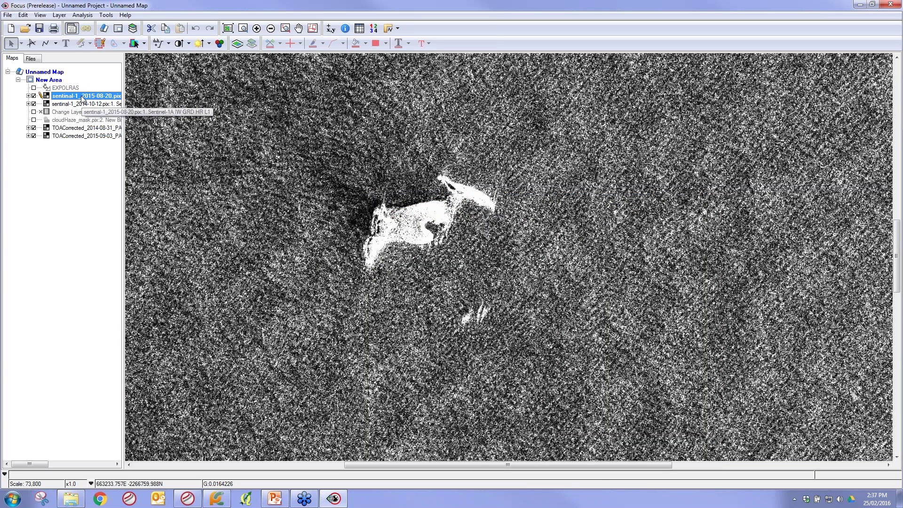
left_click(34, 96)
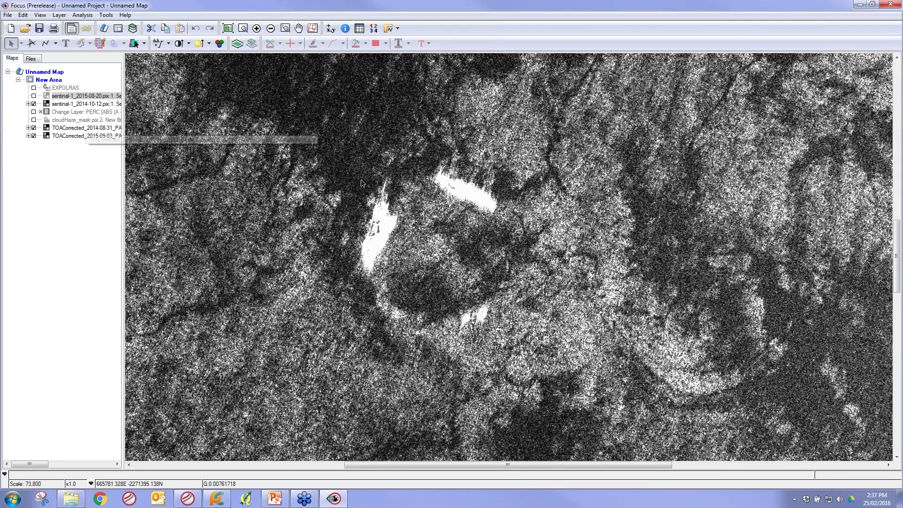
scroll(362, 183, "down", 2)
left_click(34, 96)
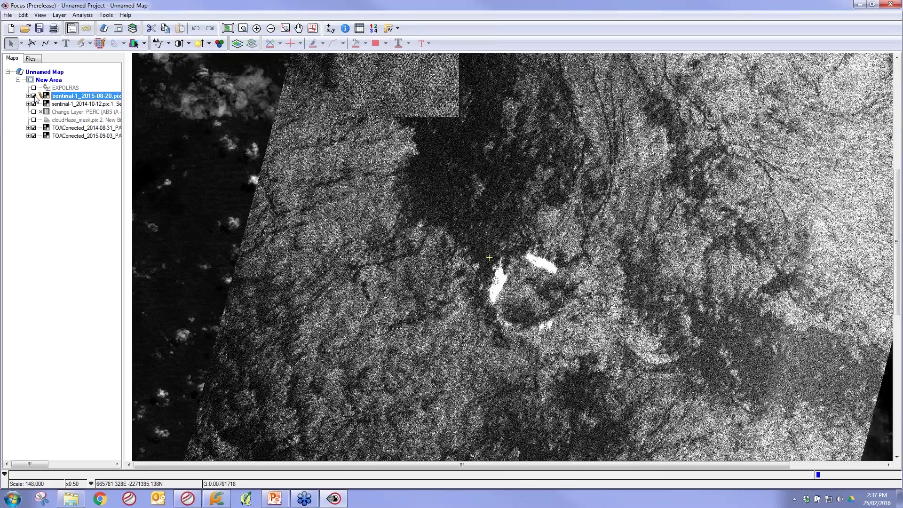
left_click(34, 96)
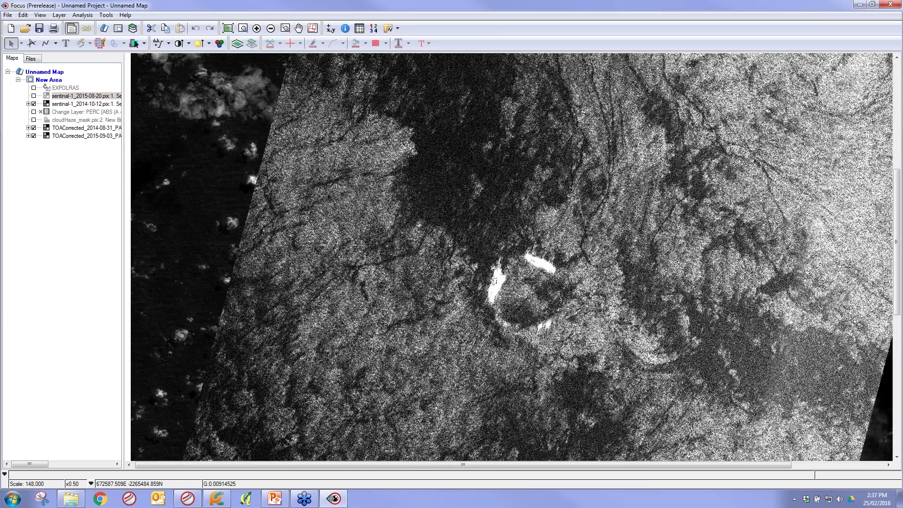
left_click_drag(448, 130, 428, 184)
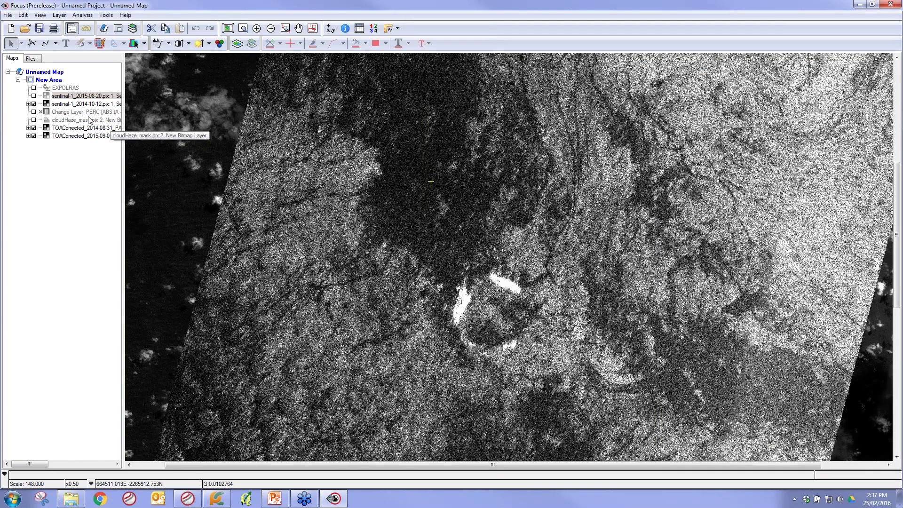
left_click(34, 95)
Open the CCDINTEN Intensity Change Detection algorithm from the Algorithm Librarian
left_click(104, 28)
left_click(400, 189)
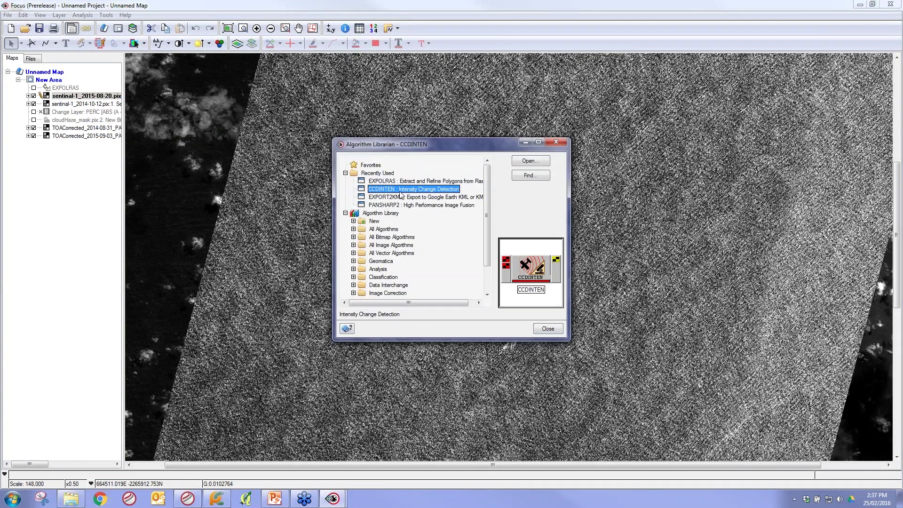
double_click(388, 190)
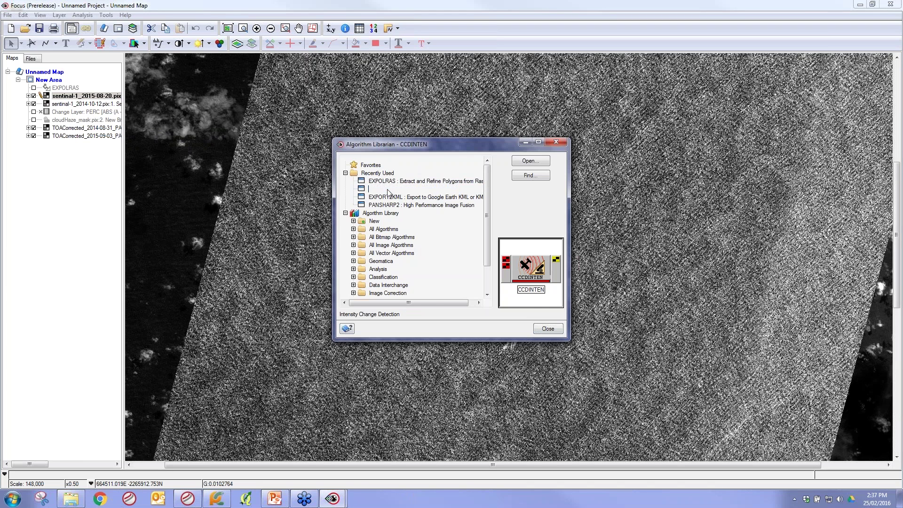
left_click(387, 181)
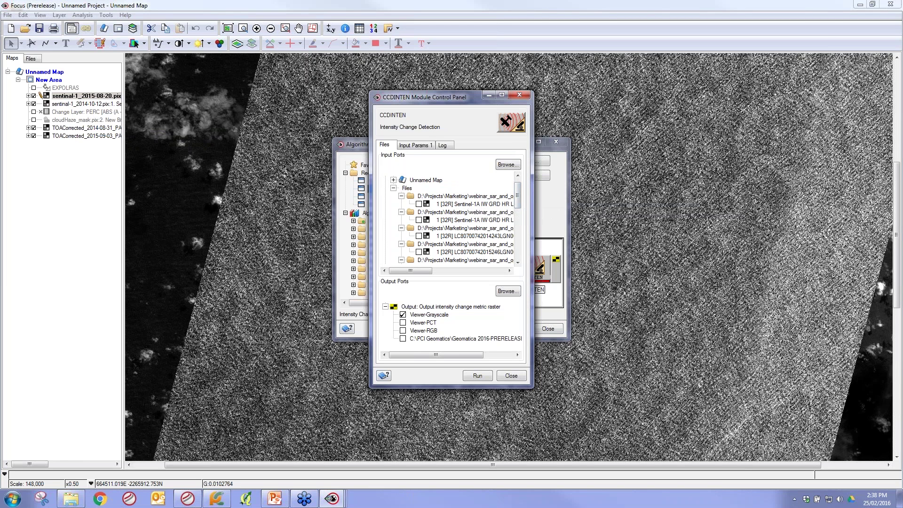
Assign the first listed Sentinel-1A image as the CCDINTEN input and the second as the reference SAR image
left_click_drag(533, 198, 665, 185)
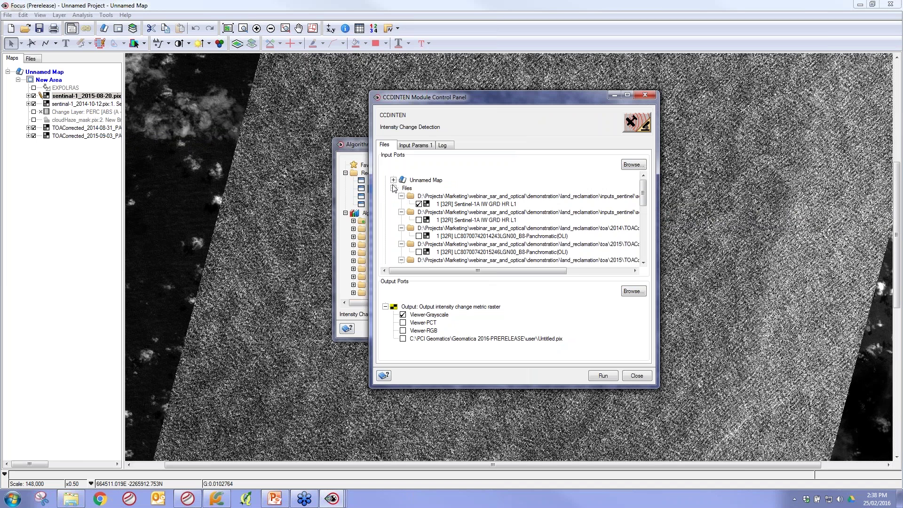
scroll(394, 188, "up", 1)
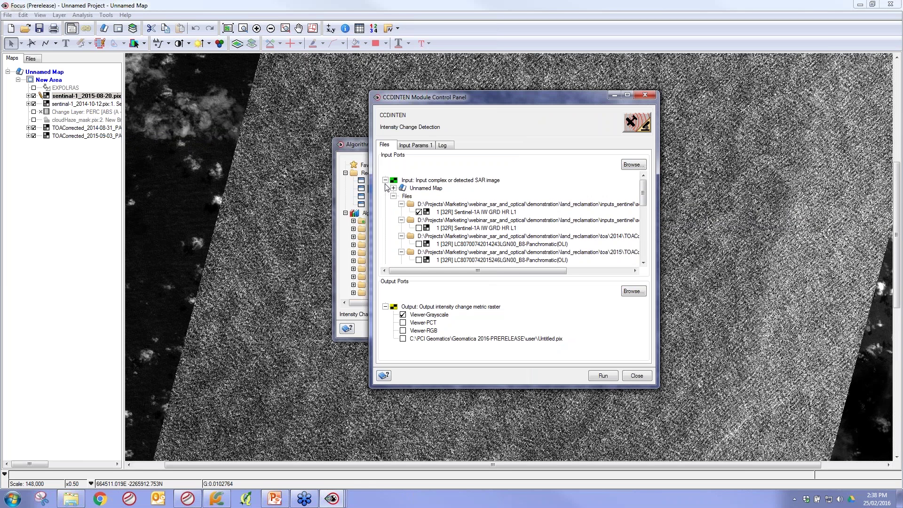
left_click(385, 180)
left_click(385, 188)
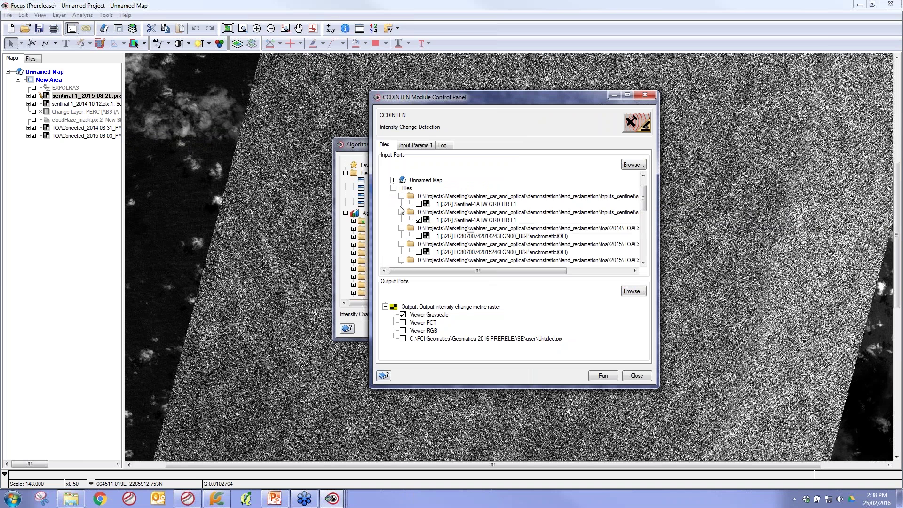
left_click(393, 188)
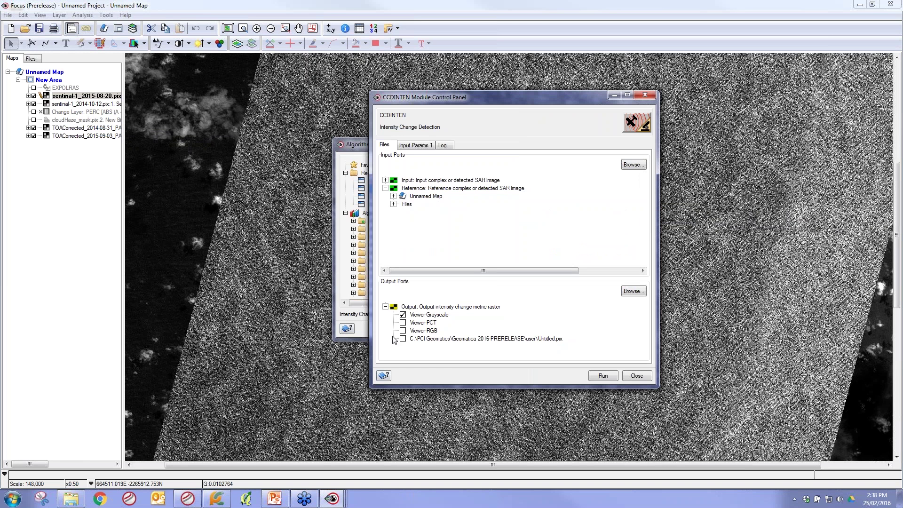
Run CCDINTEN with a window size of 15 pixels, adding Viewer-PCT to the grayscale viewer output, and dismiss the algorithm windows
left_click(402, 323)
left_click(415, 146)
left_click(447, 161)
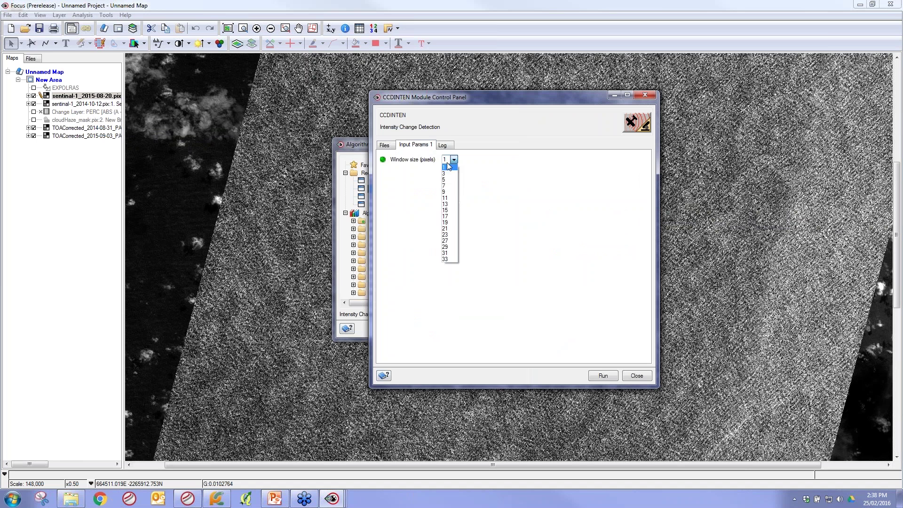
left_click(447, 204)
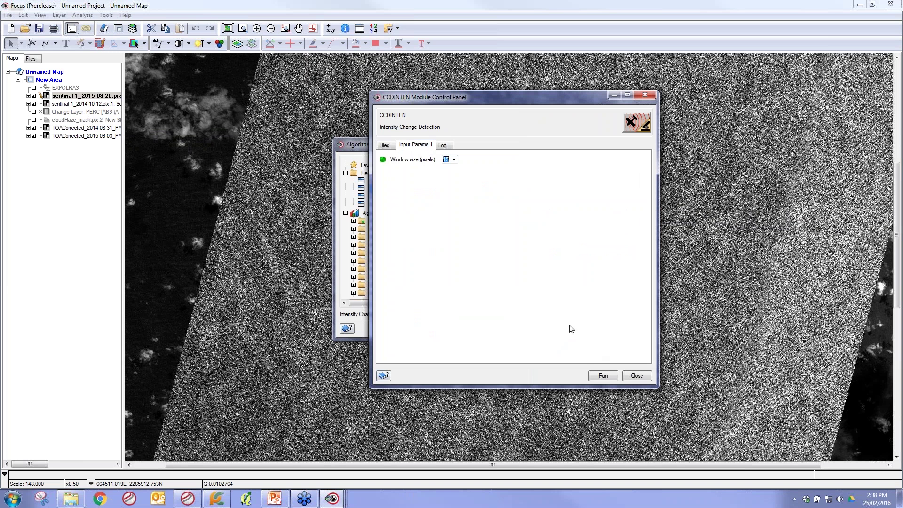
left_click(604, 376)
left_click(607, 377)
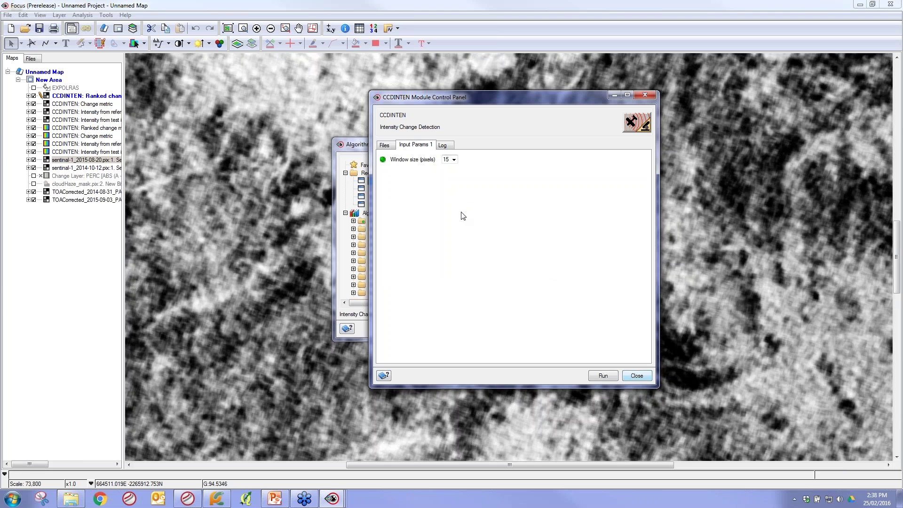
left_click(386, 146)
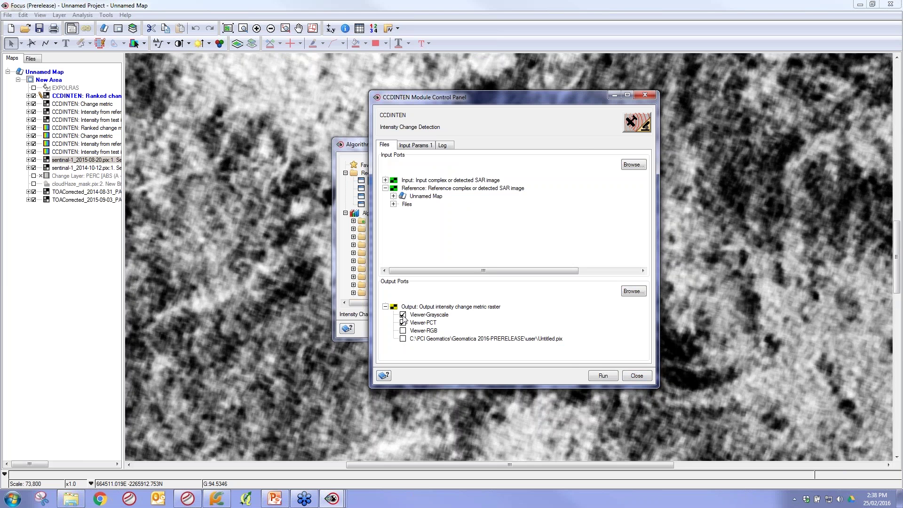
left_click(637, 376)
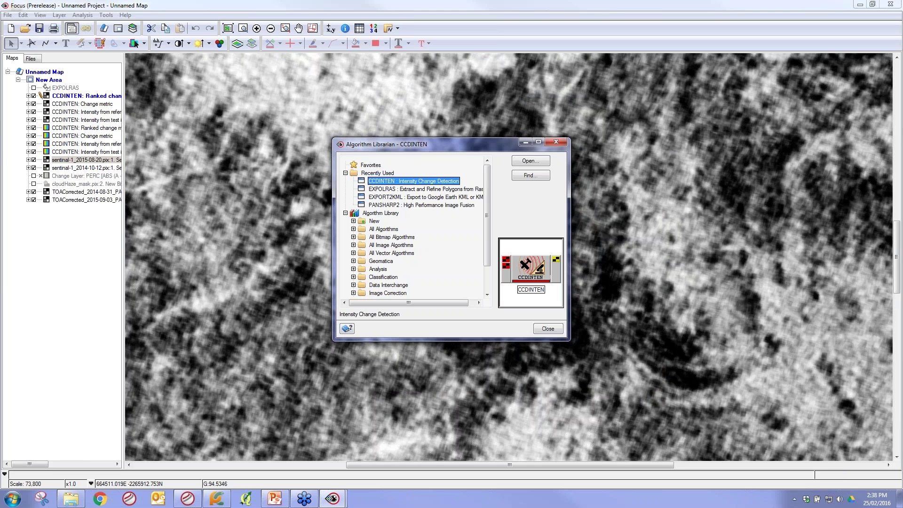
left_click(524, 142)
Remove the four grayscale CCDINTEN layers from the map area without saving them
left_click(82, 95)
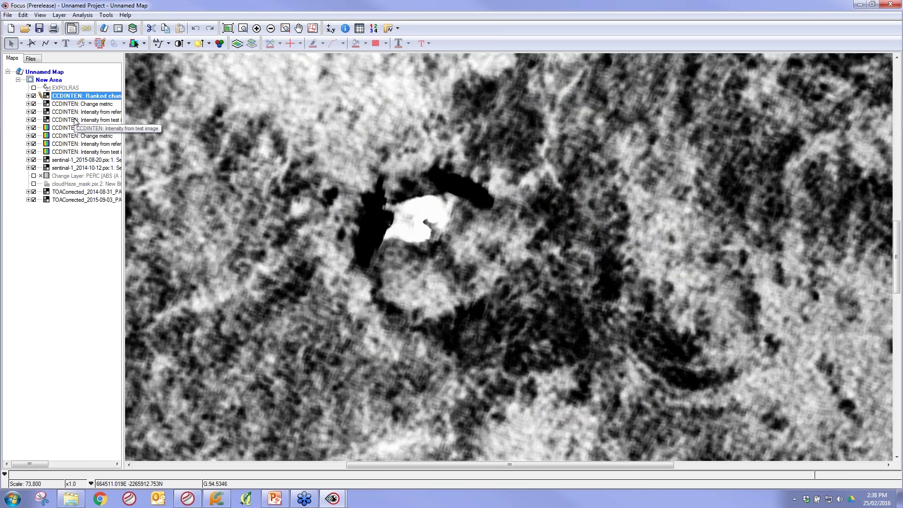
left_click(82, 112, "shift")
right_click(74, 120)
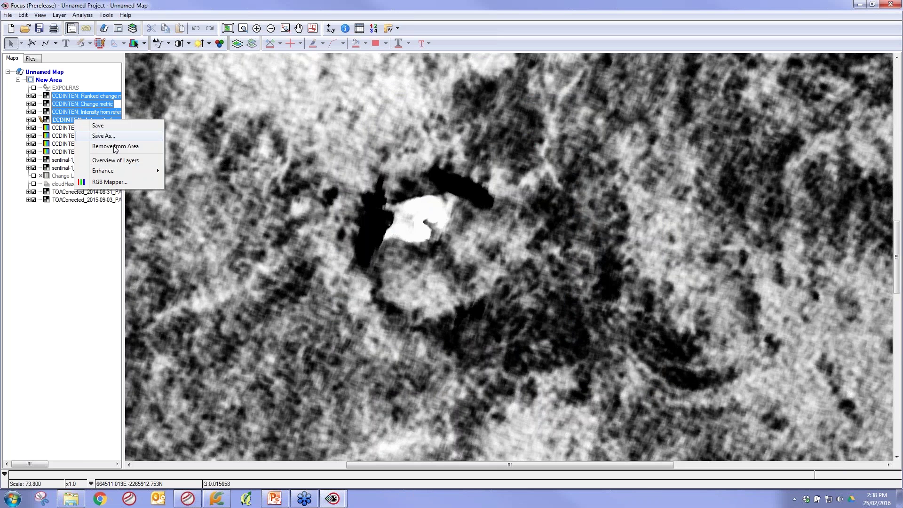
left_click(113, 146)
left_click(450, 255)
left_click(451, 254)
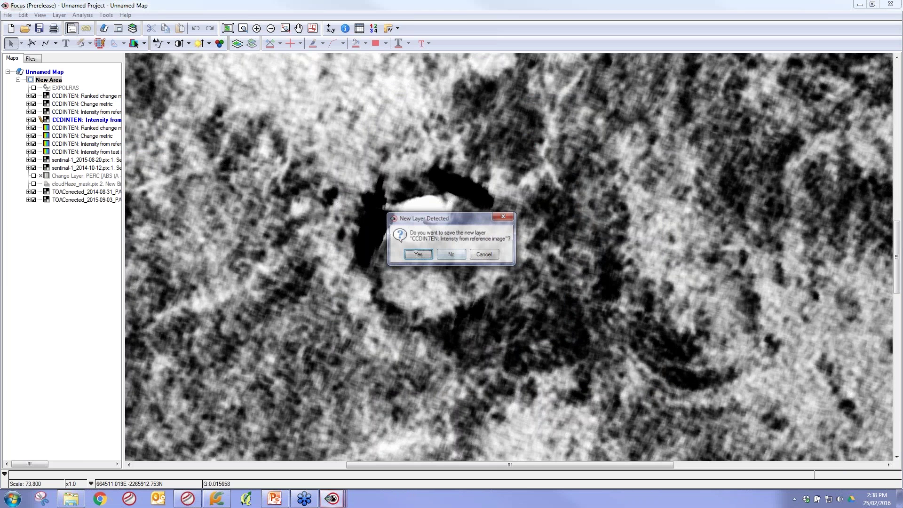
left_click(451, 255)
left_click(451, 254)
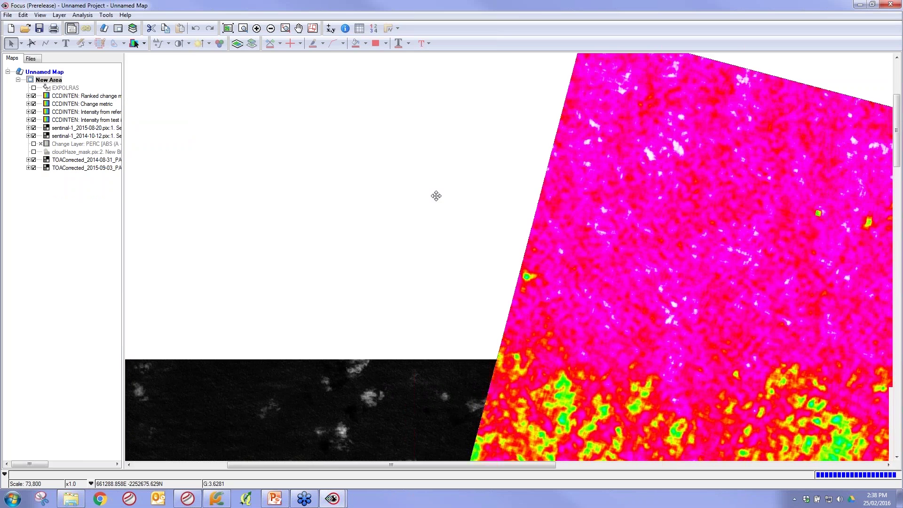
Hide the pseudocolour Change metric layer and both CCDINTEN Intensity layers, keeping the Ranked change metric layer displayed
left_click_drag(436, 196, 242, 44)
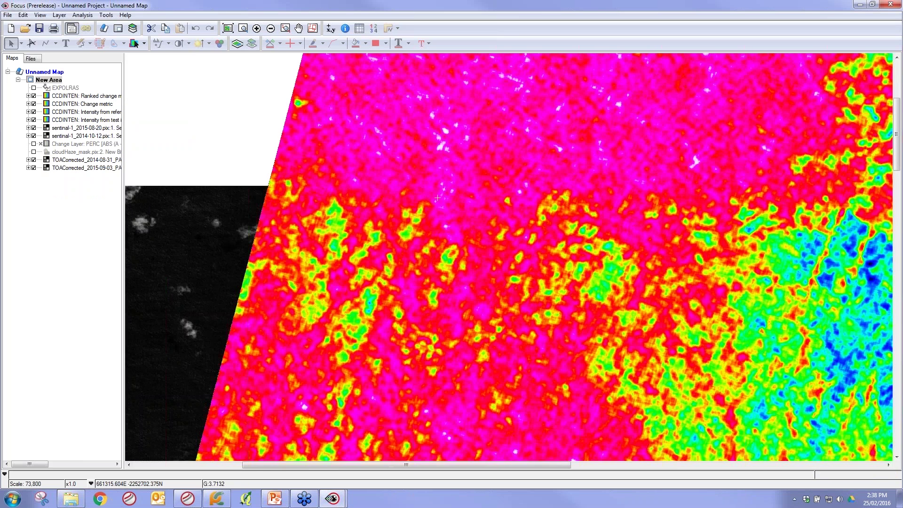
left_click_drag(437, 198, 245, 52)
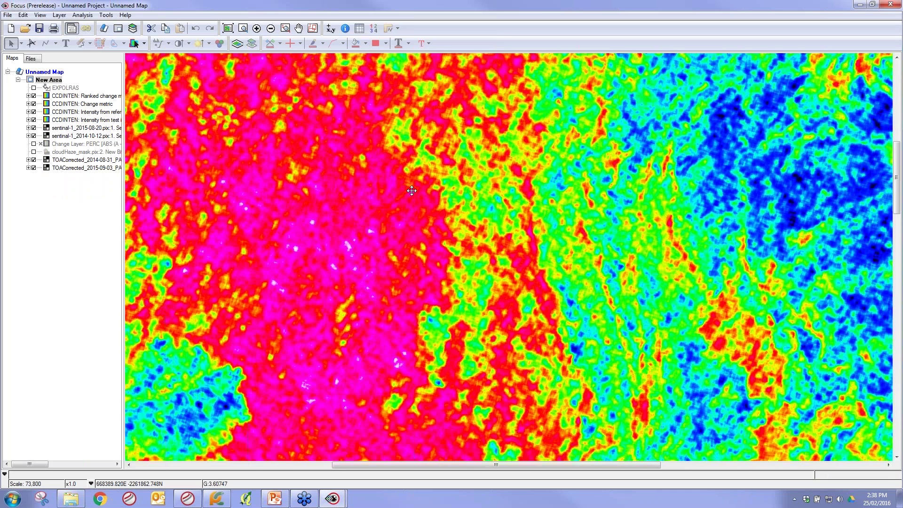
scroll(355, 306, "down", 2)
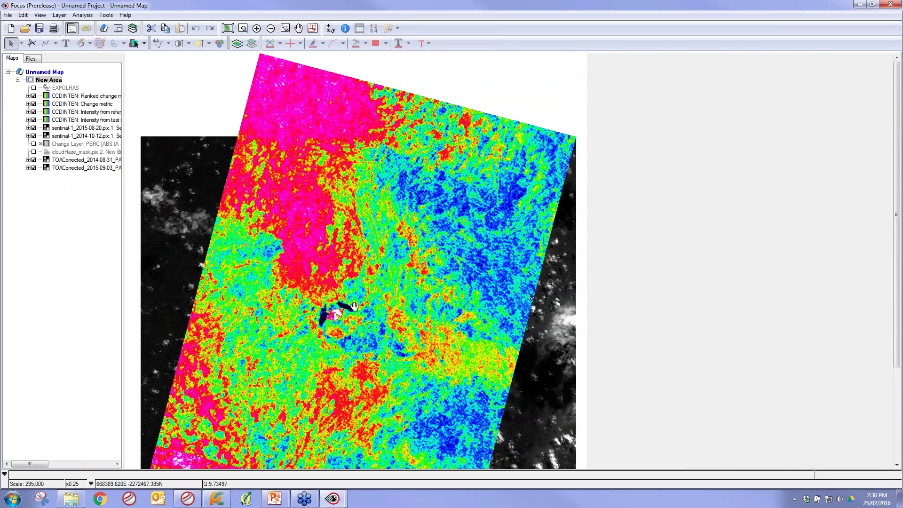
scroll(355, 306, "down", 1)
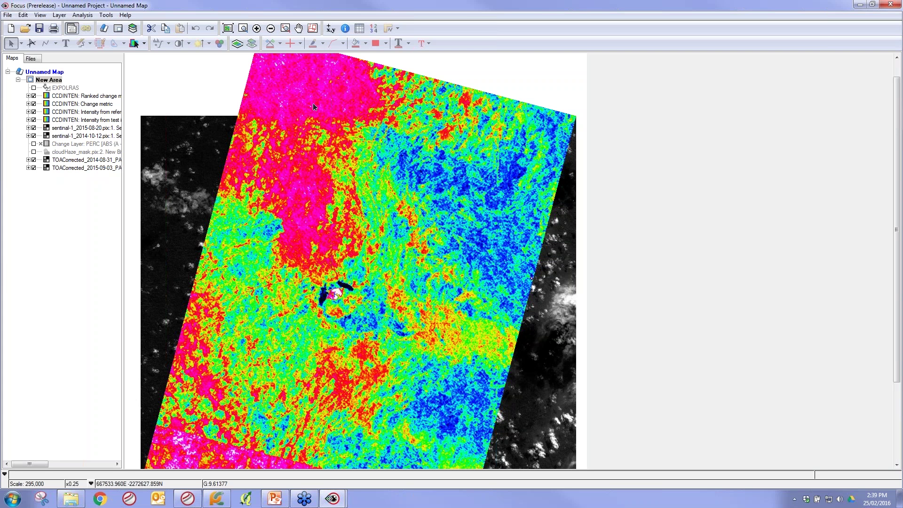
left_click(34, 103)
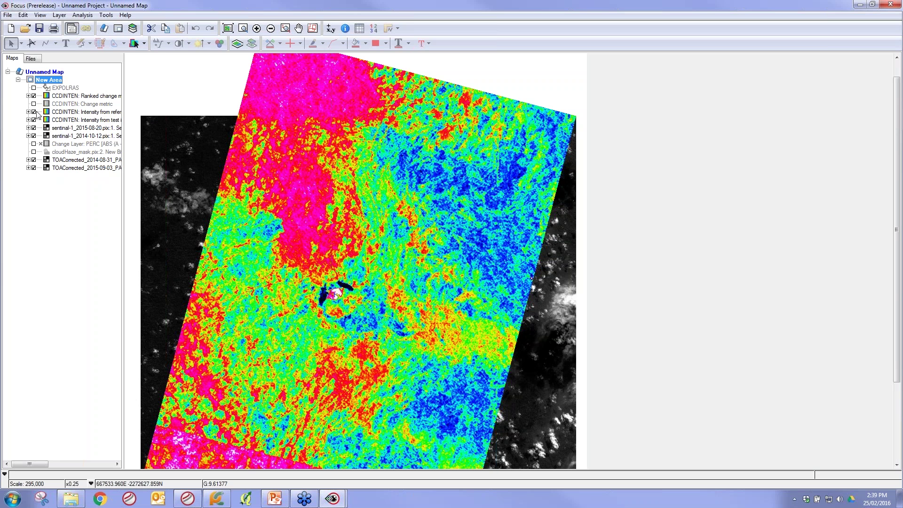
left_click(34, 111)
left_click(33, 120)
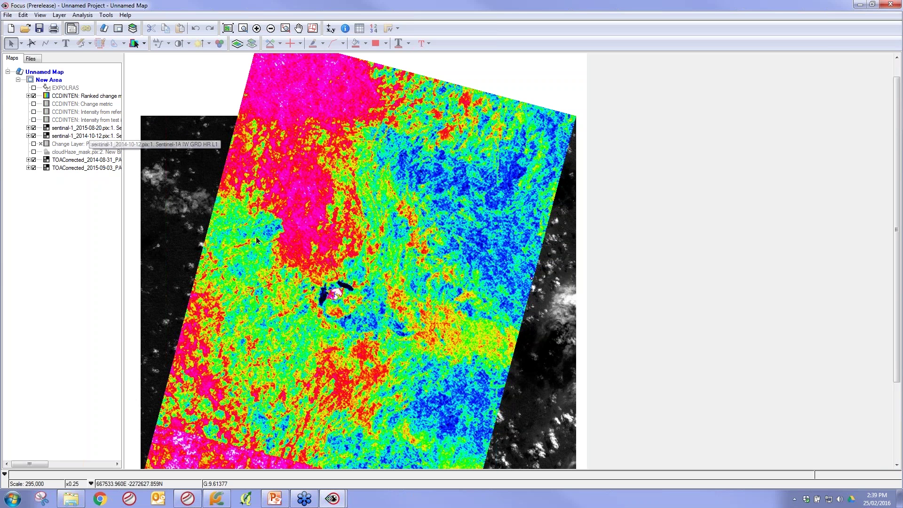
Examine the Ranked change metric layer's percentile values at the central island
scroll(366, 299, "up", 1)
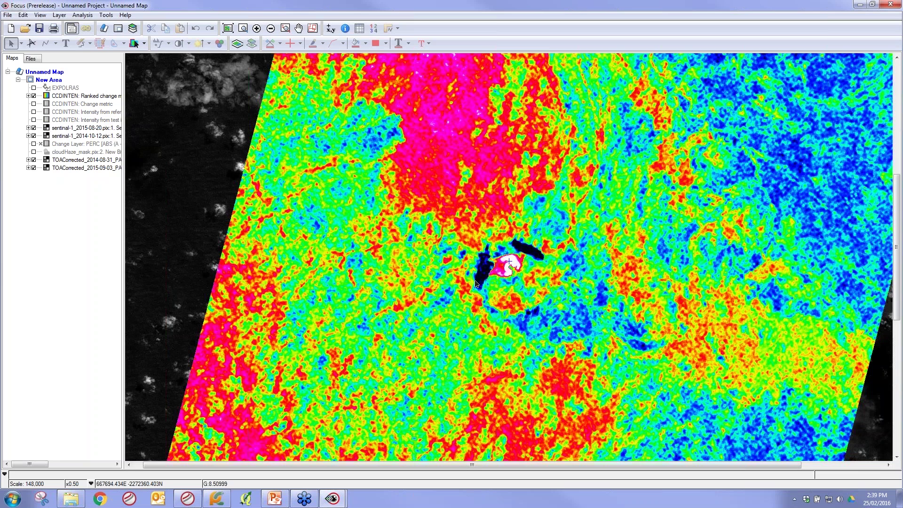
scroll(519, 260, "up", 1)
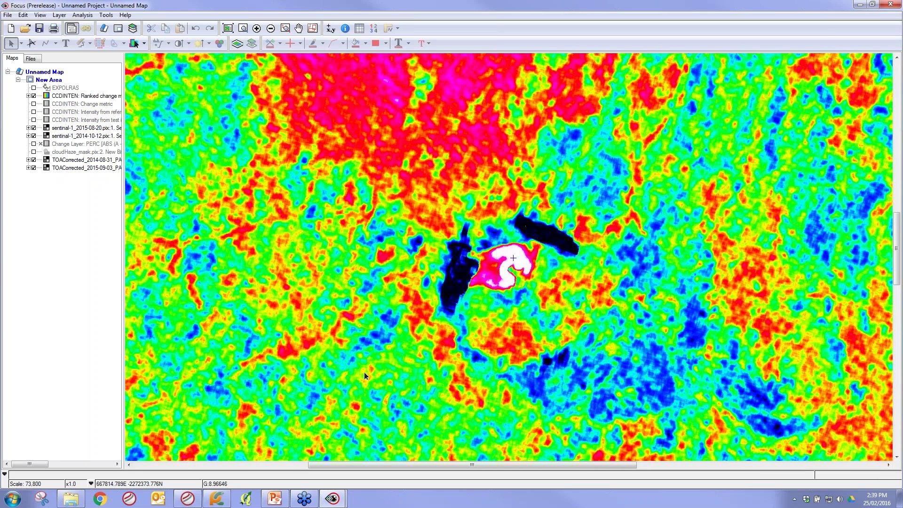
left_click(79, 95)
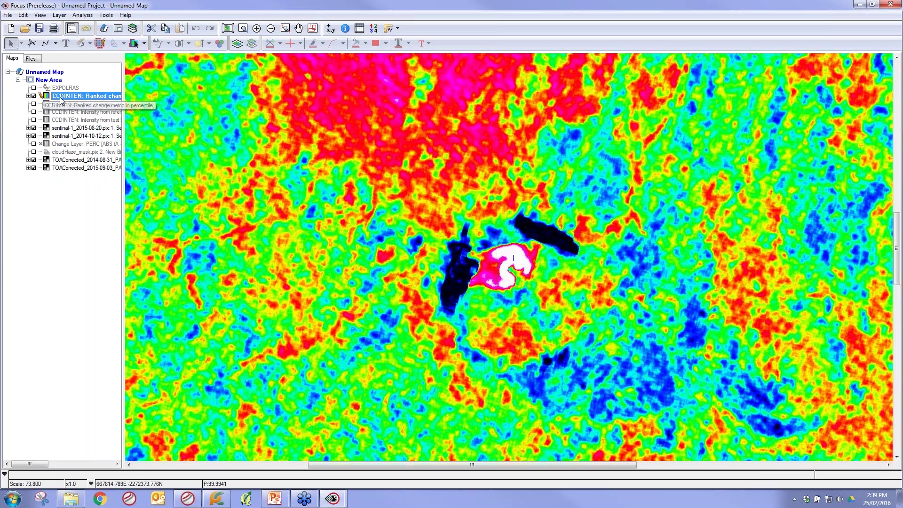
left_click(508, 270)
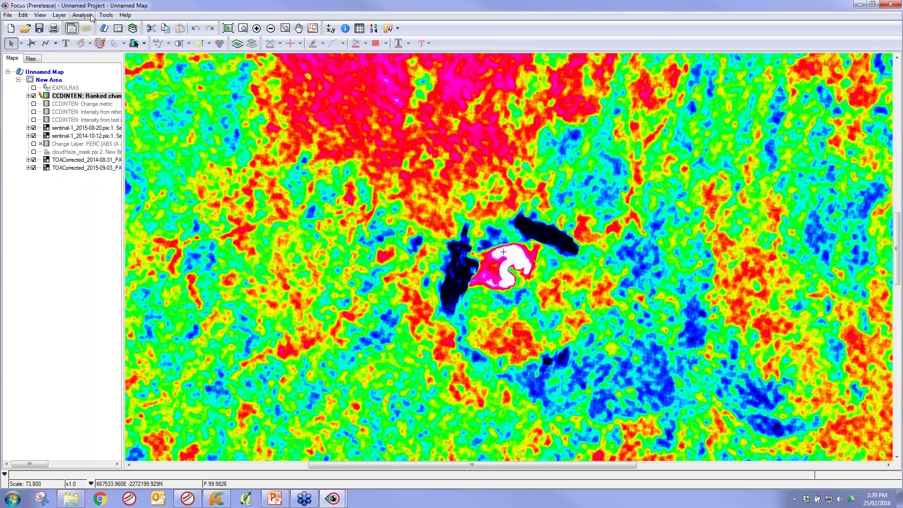
Open the EXPOLRAS polygon extraction algorithm from the Algorithm Librarian and review its threshold and minimum area parameters
left_click(107, 16)
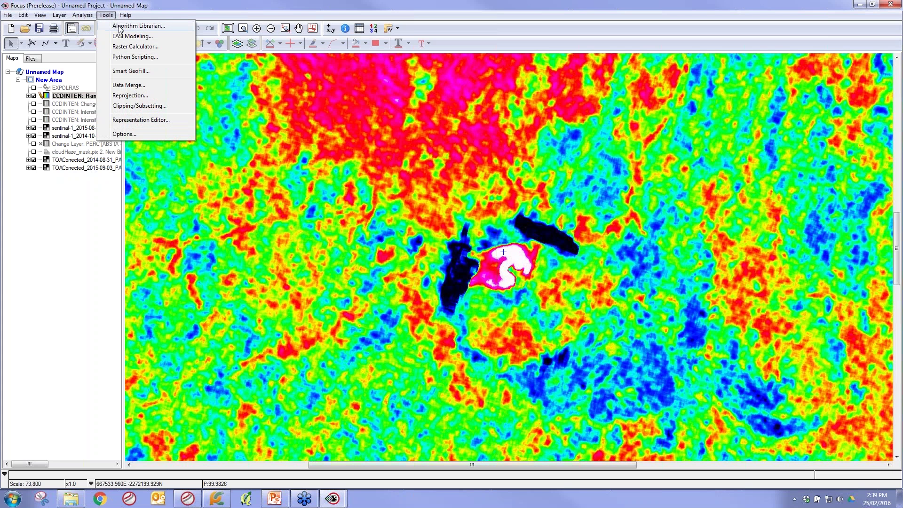
left_click(120, 26)
left_click(416, 189)
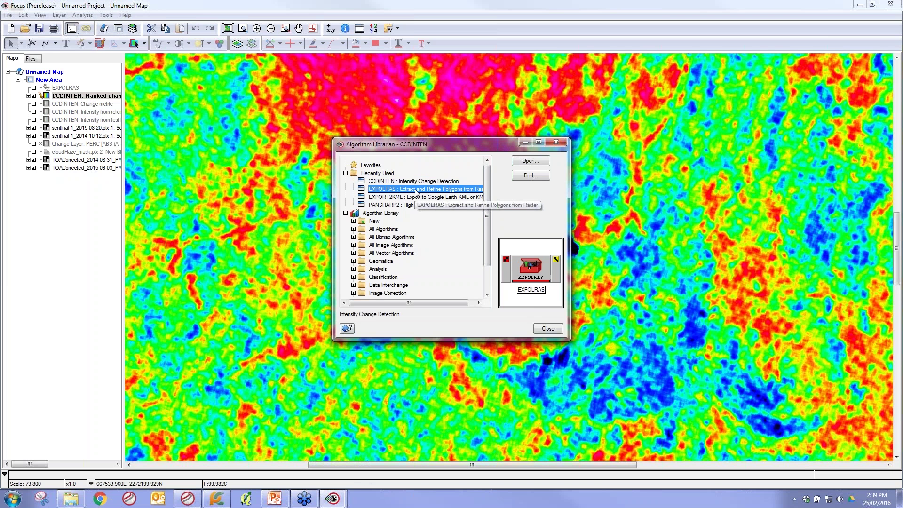
double_click(416, 190)
left_click(414, 145)
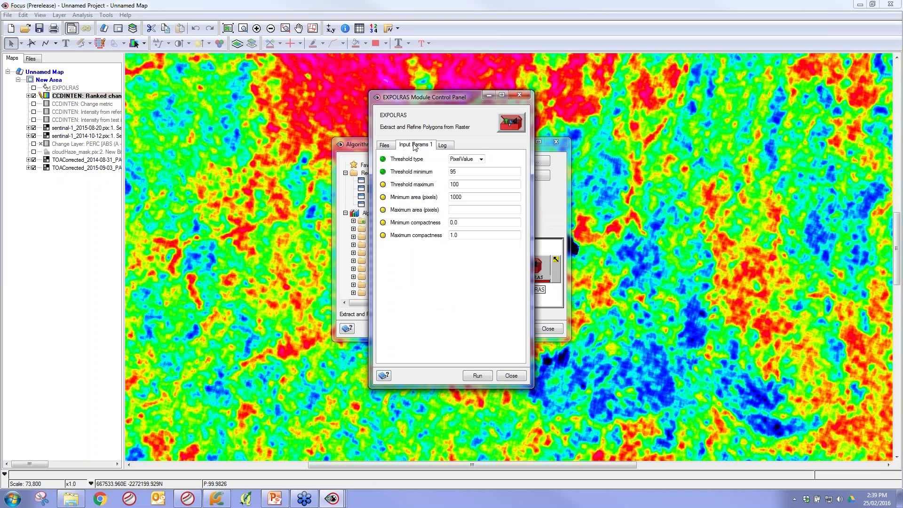
left_click(517, 170)
Extract polygons to the viewer with EXPOLRAS, using the CCDINTEN Ranked change metric layer as input, and close the algorithm windows
left_click(390, 145)
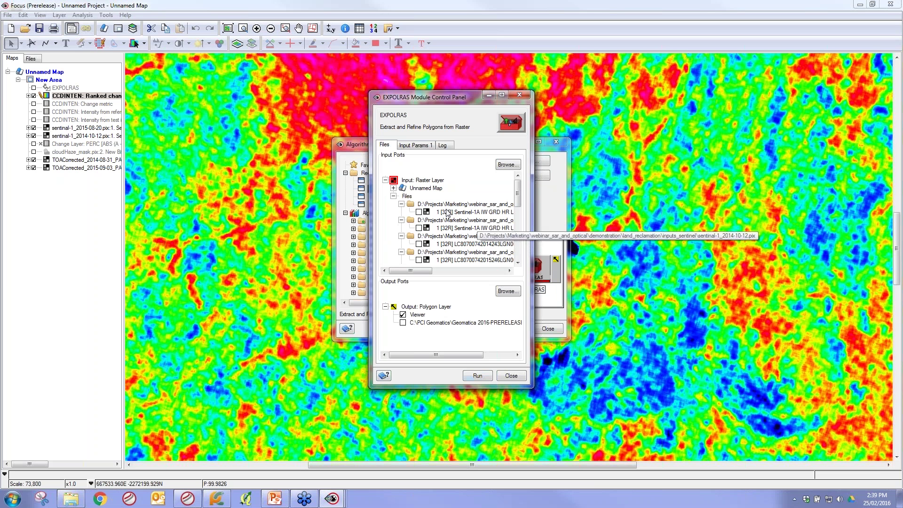
left_click(393, 196)
left_click(394, 188)
left_click(401, 196)
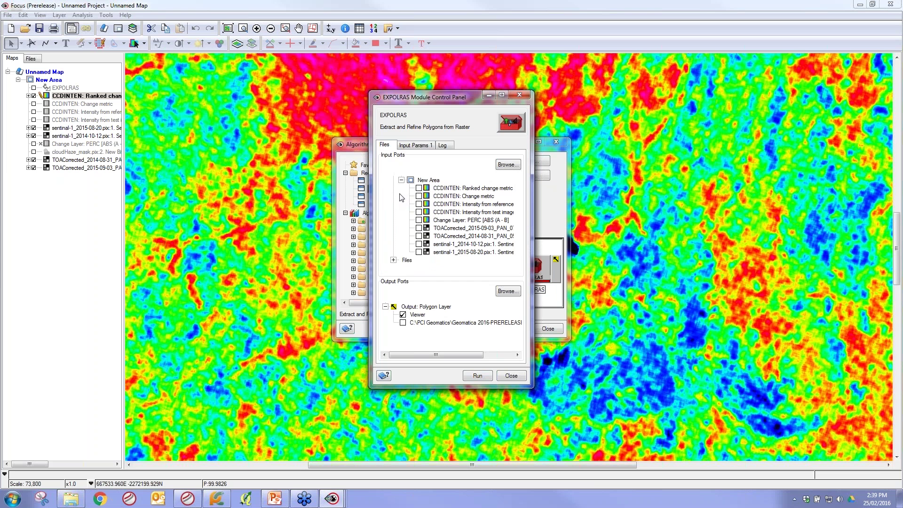
left_click(418, 189)
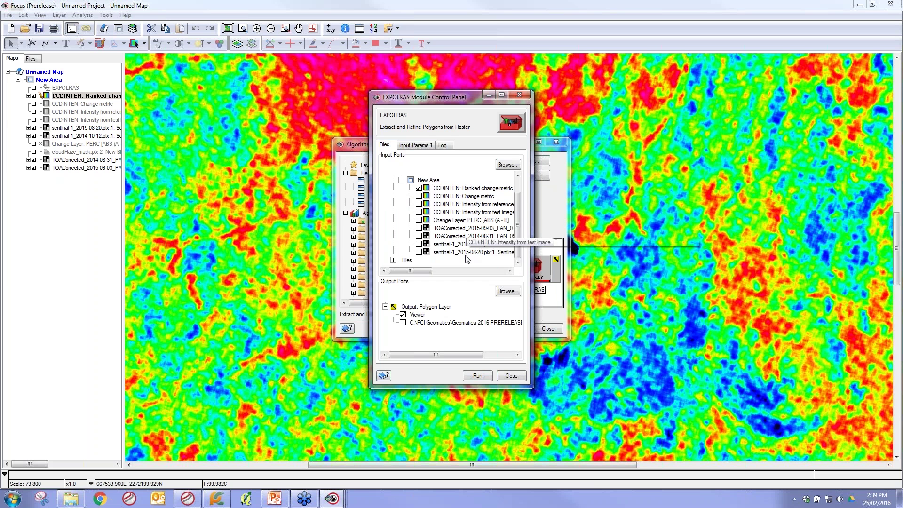
left_click(477, 376)
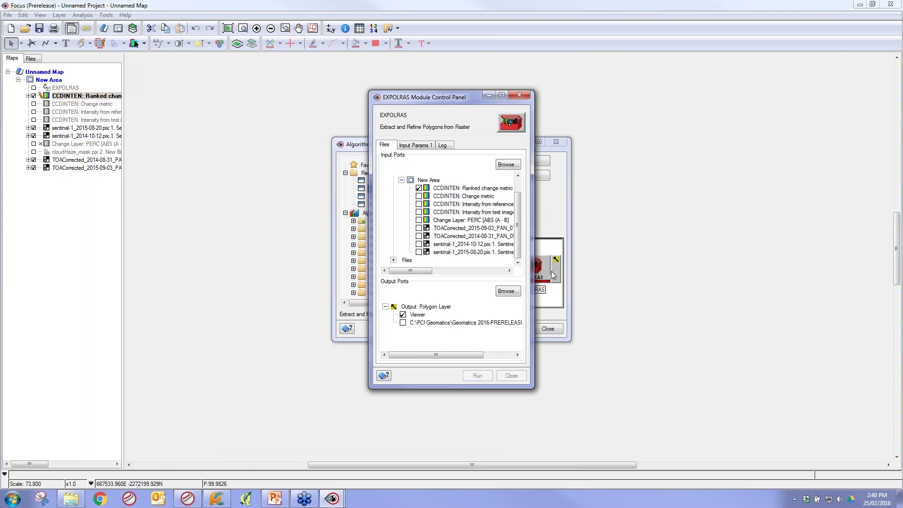
left_click(511, 376)
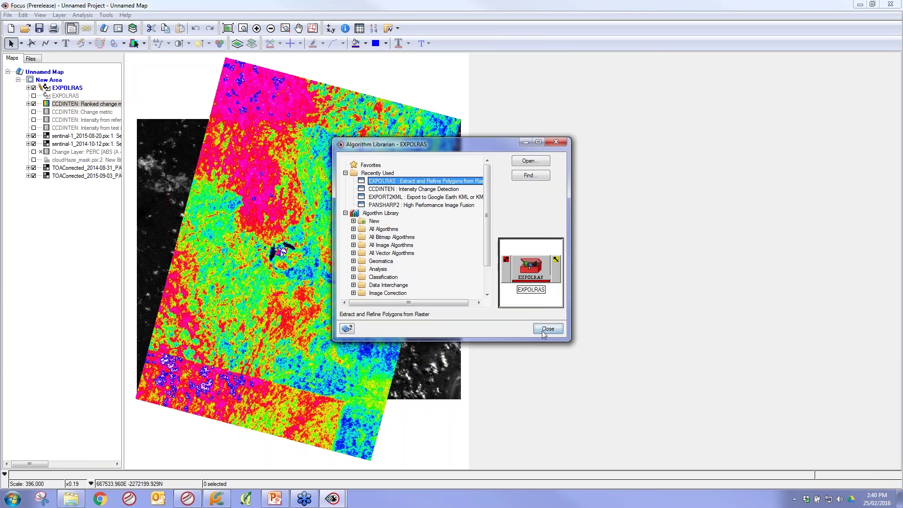
left_click(548, 328)
Hide the Ranked change metric layer and overlay the new and earlier EXPOLRAS polygons on the Sentinel-1 image, checking individual polygons around the island
left_click(33, 105)
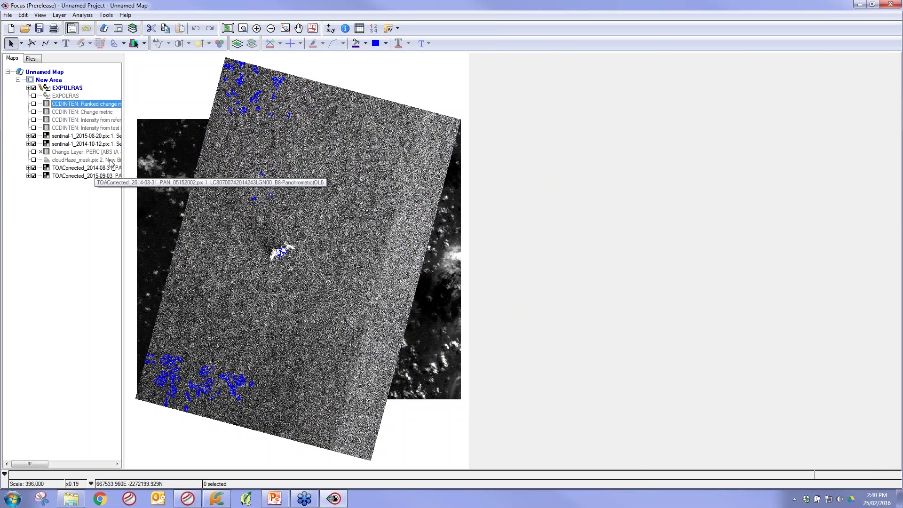
left_click(282, 253)
scroll(307, 254, "up", 1)
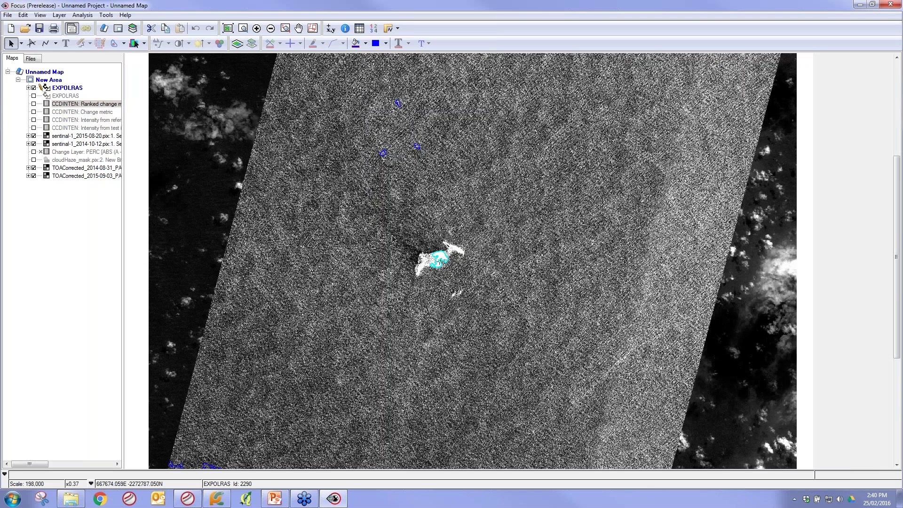
left_click(417, 145)
left_click(399, 104)
scroll(514, 103, "up", 1)
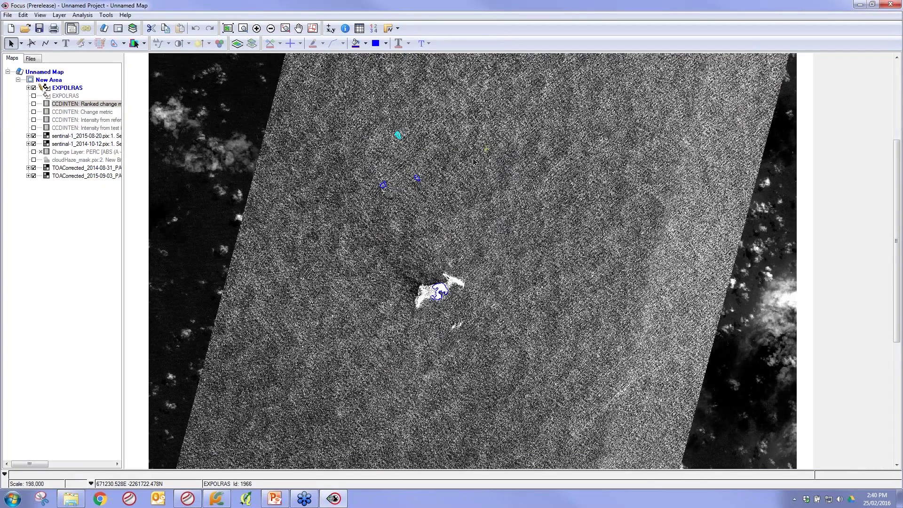
left_click(34, 95)
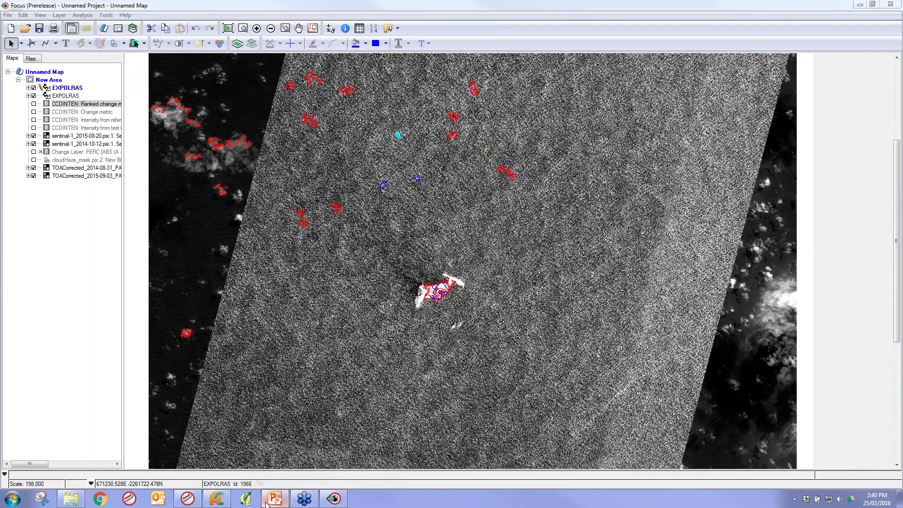
Review the "Automation with multi-sensor open data" workflow slide in PowerPoint, and return to the map's newest EXPOLRAS layer in Focus
left_click(275, 498)
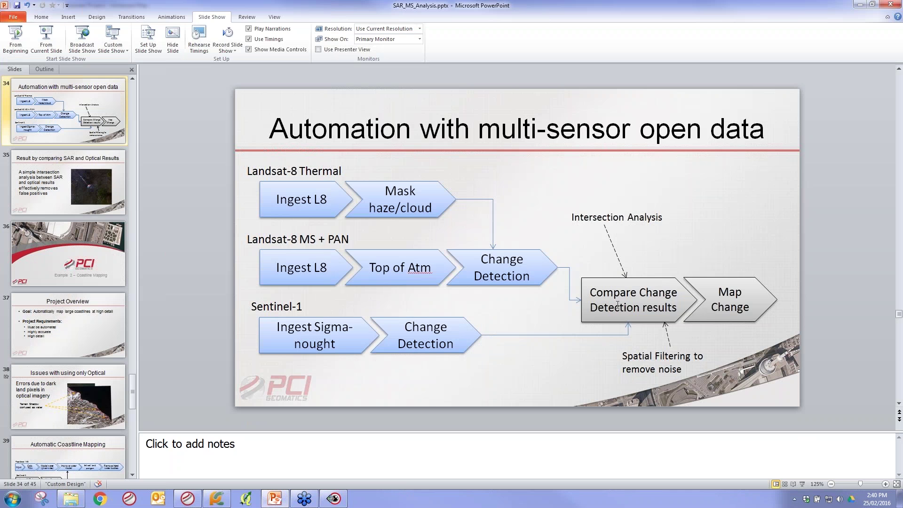
left_click(646, 309)
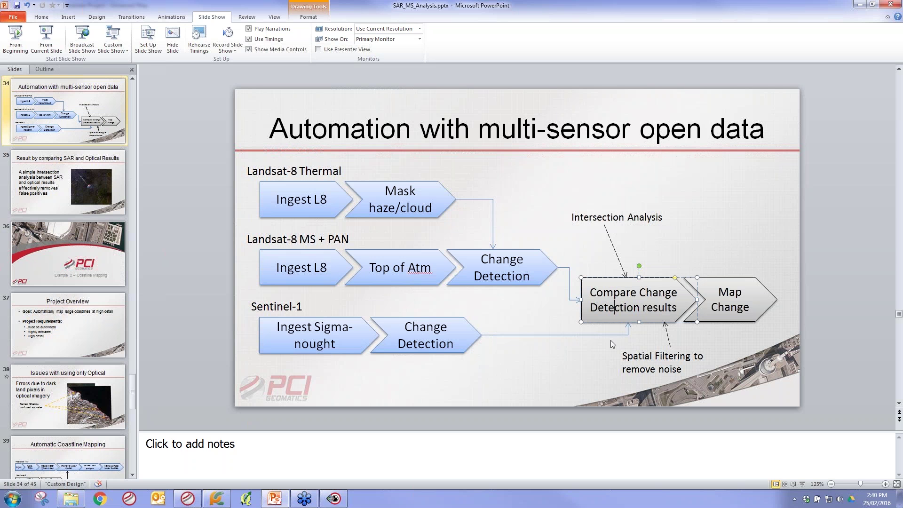
left_click(860, 5)
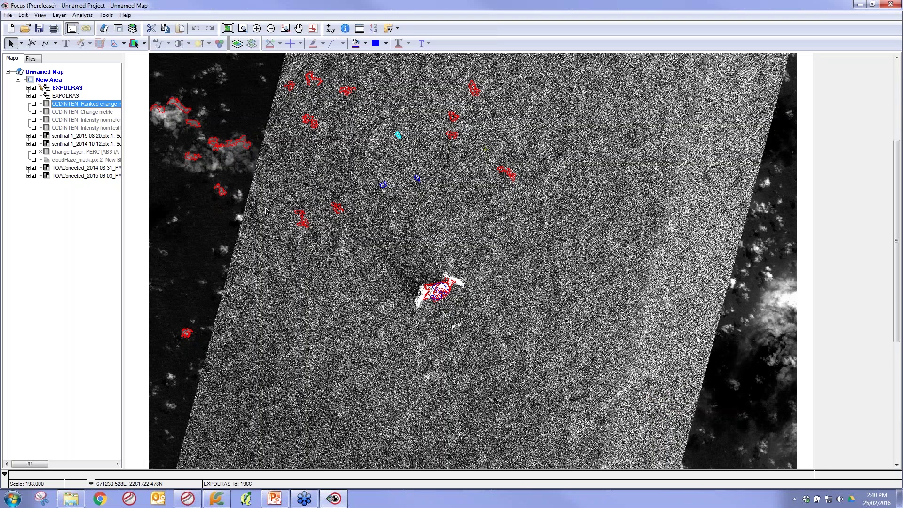
left_click(69, 89)
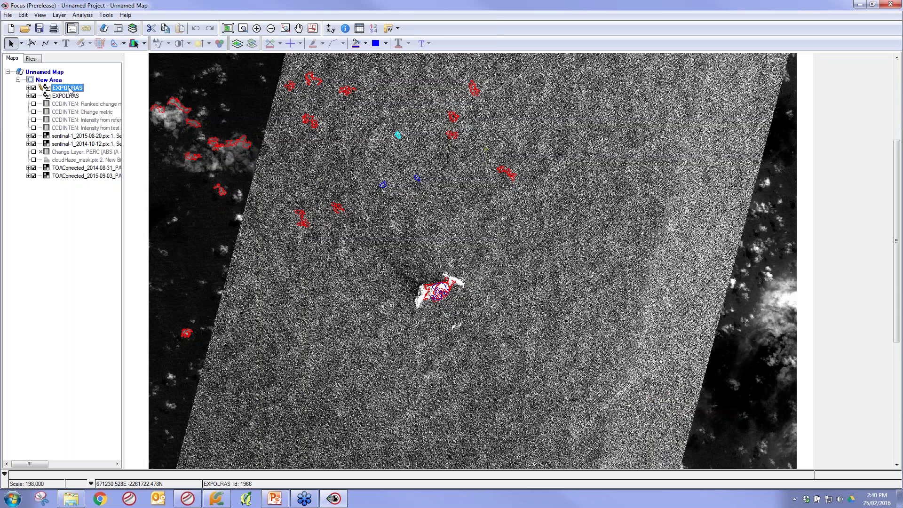
Select all shapes in the newest EXPOLRAS layer and run an Intersect spatial query to pick the overlapping polygons of the earlier EXPOLRAS layer
right_click(70, 90)
left_click(105, 190)
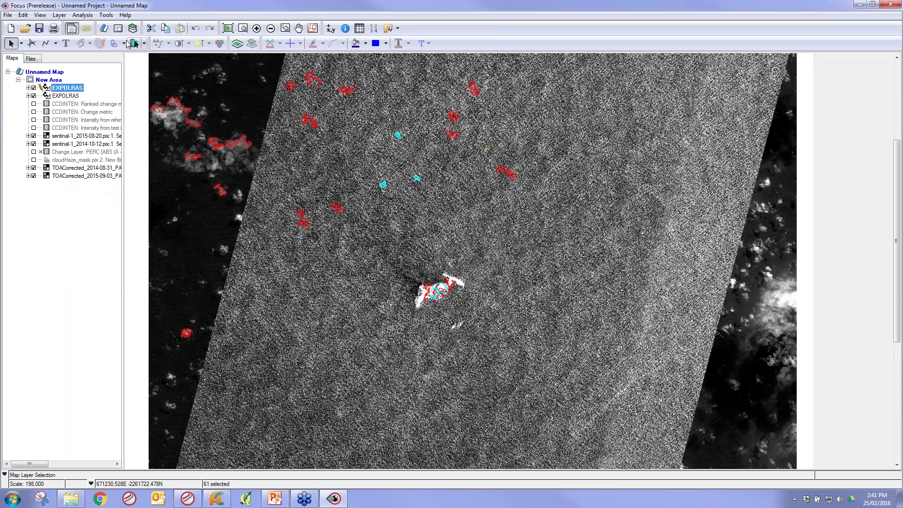
left_click(124, 44)
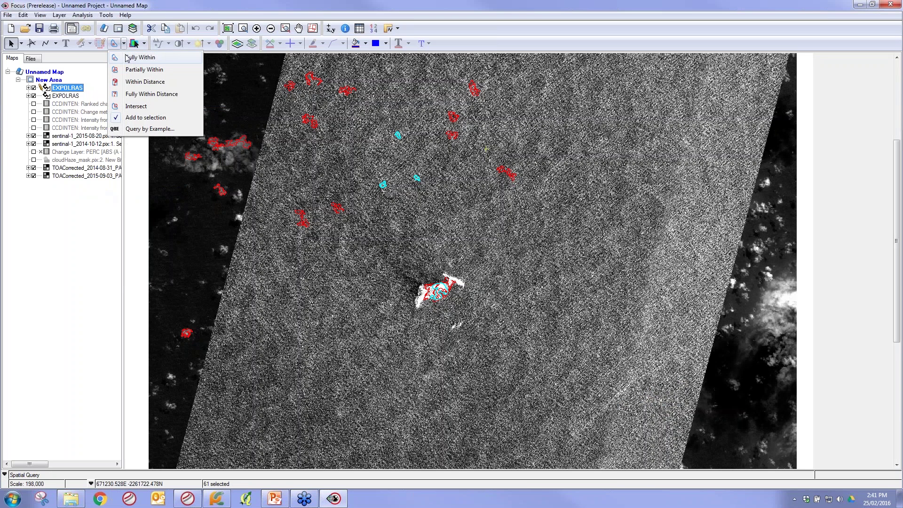
left_click(137, 108)
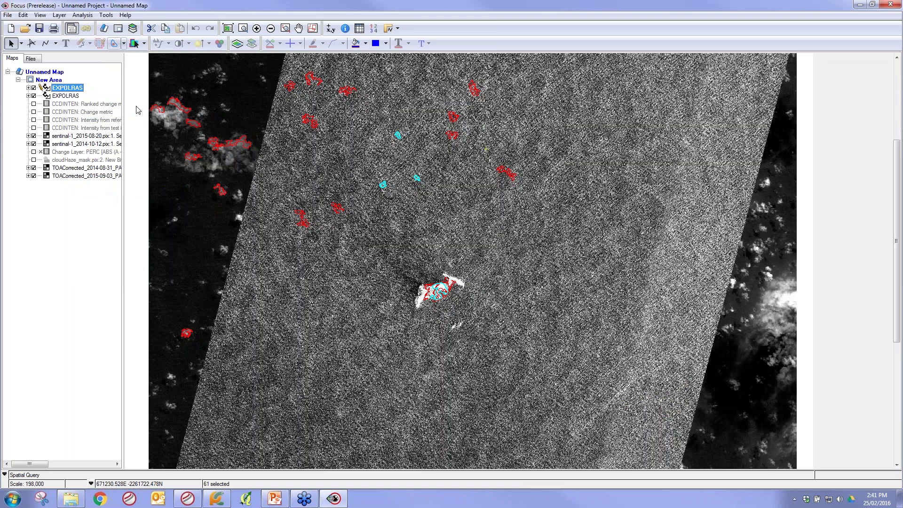
left_click(450, 299)
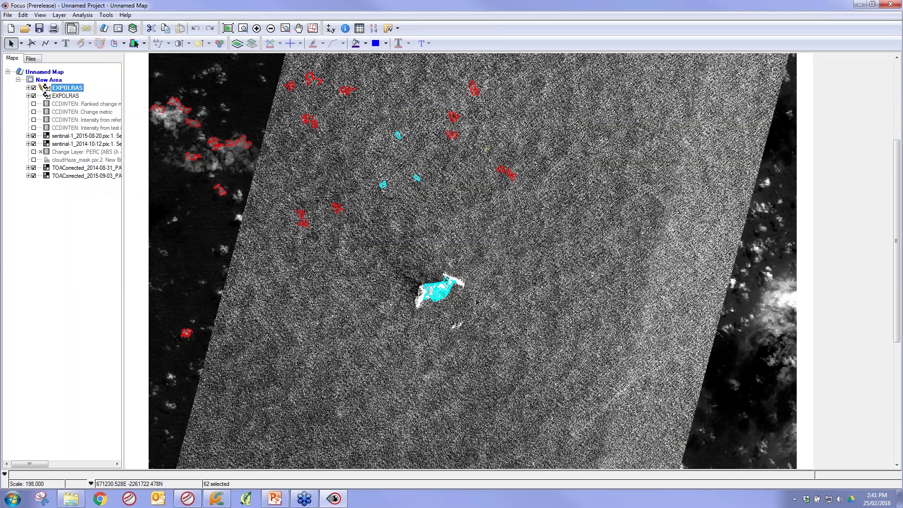
Save only the selected shape of the earlier EXPOLRAS layer as change_result in PCIDSK format in the land_reclamation folder
right_click(64, 96)
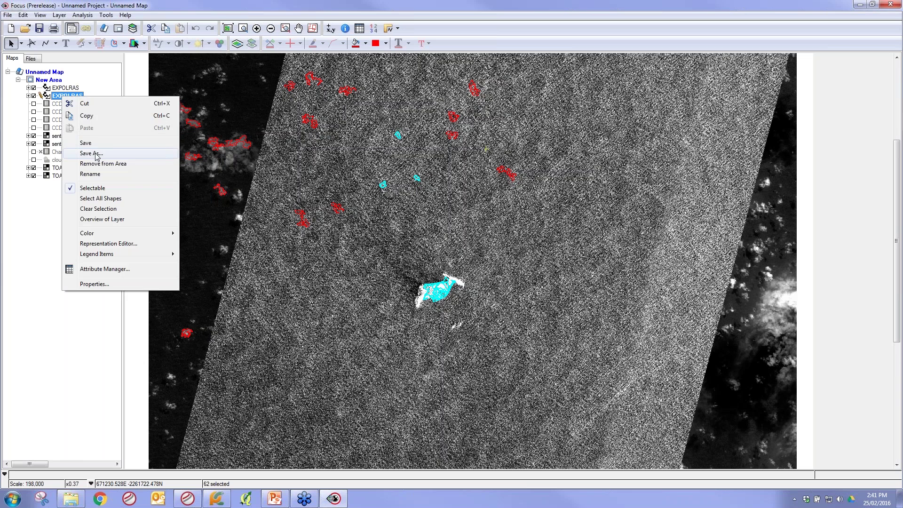
left_click(97, 155)
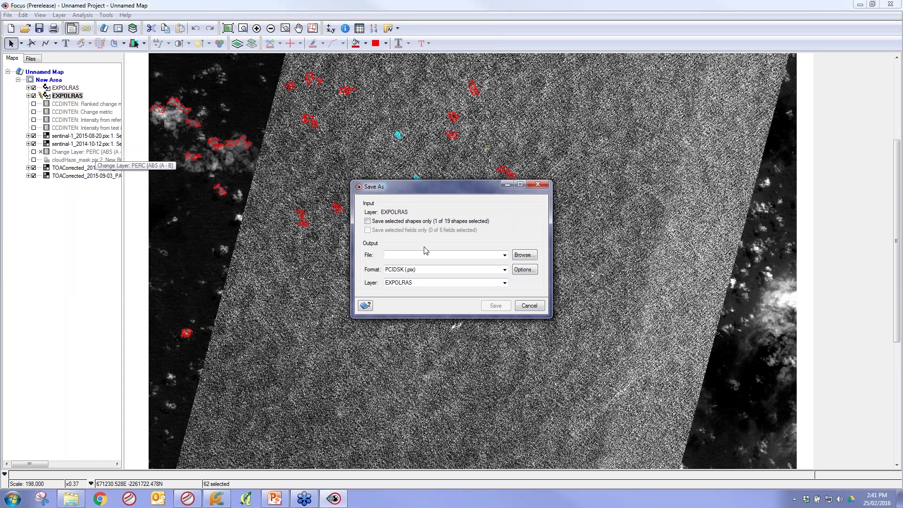
left_click(409, 222)
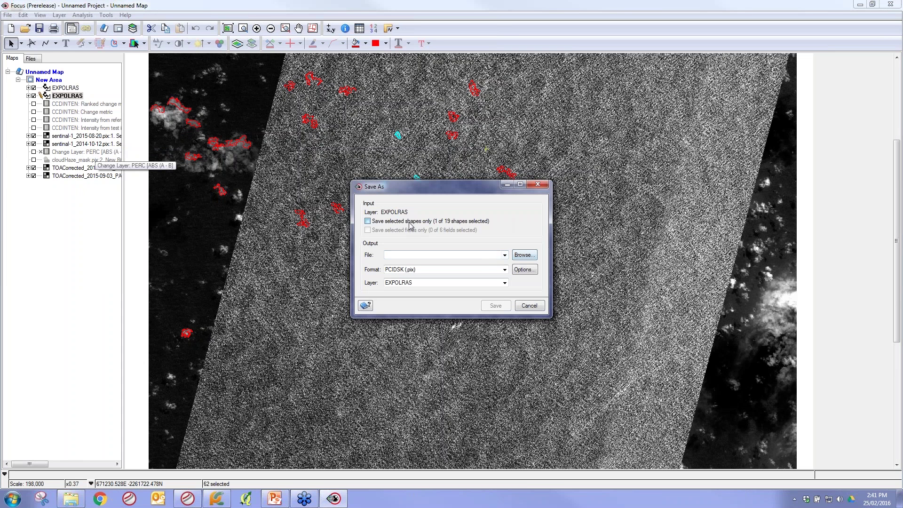
left_click(524, 256)
left_click(550, 217)
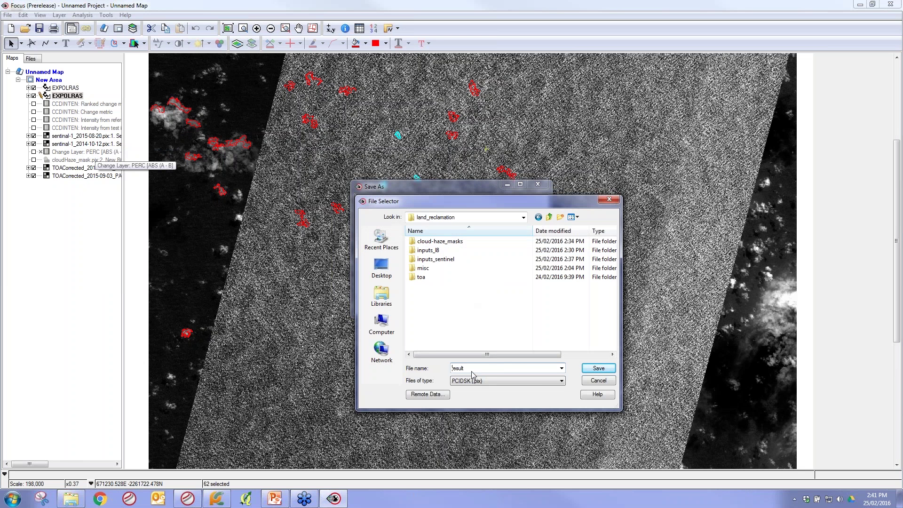
key("Home")
type("change_")
left_click(597, 369)
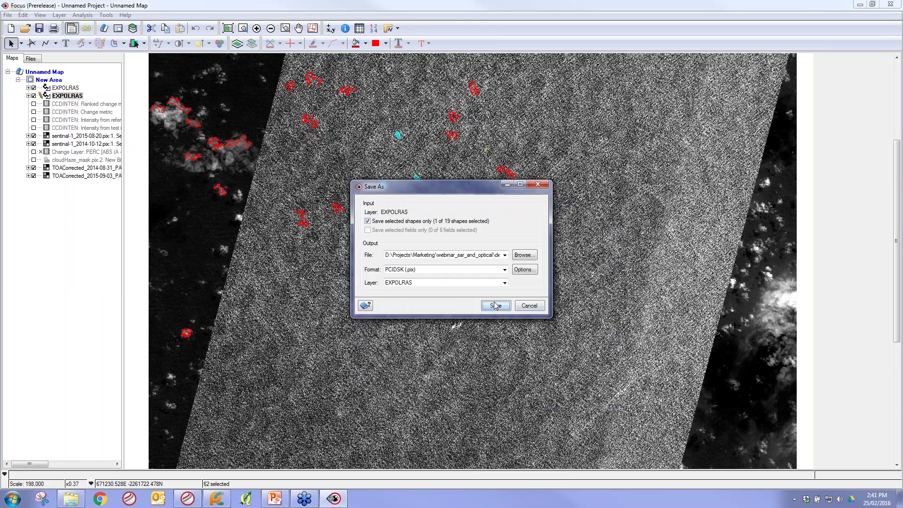
left_click(496, 305)
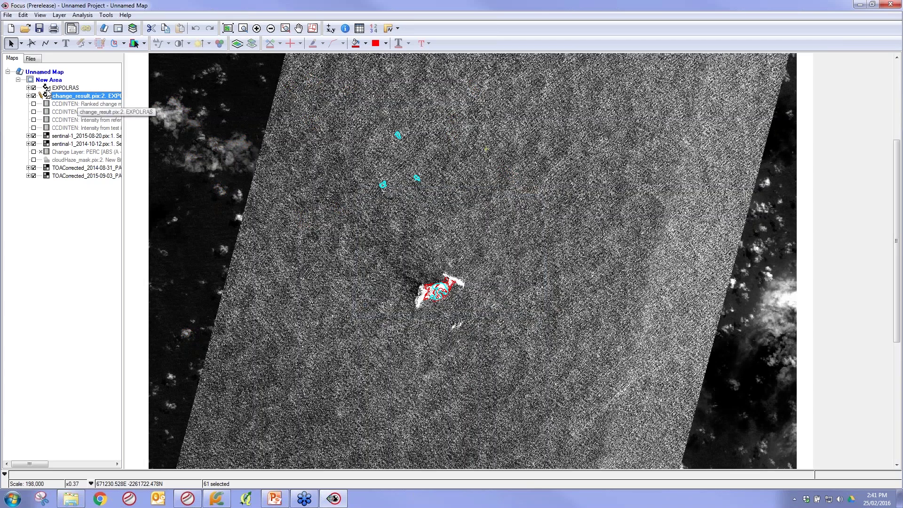
Hide the remaining EXPOLRAS layer and both Sentinel-1 images, keeping the change_result polygon displayed over the Landsat imagery
left_click(33, 88)
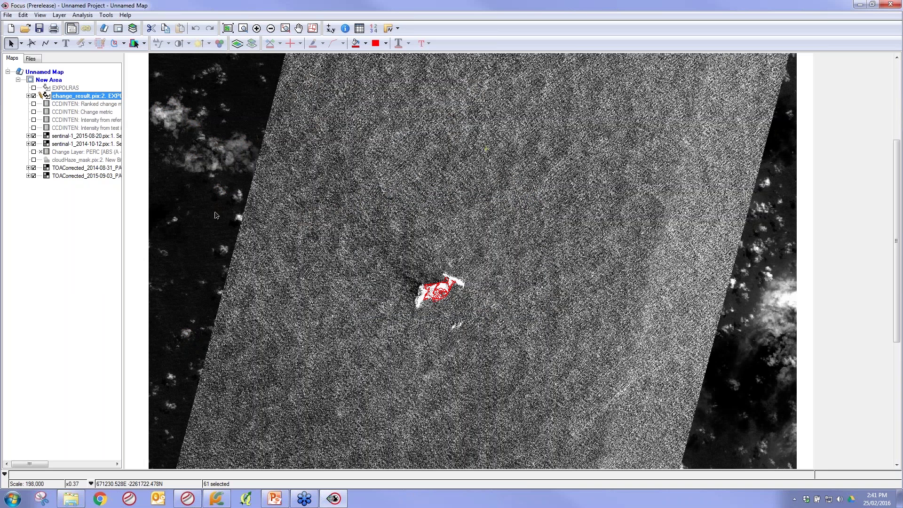
left_click(33, 95)
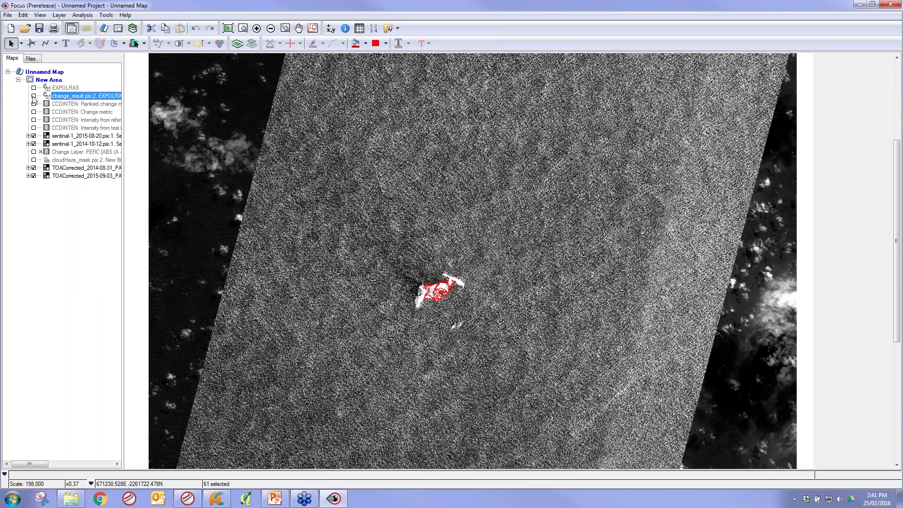
left_click(46, 143)
left_click(34, 135)
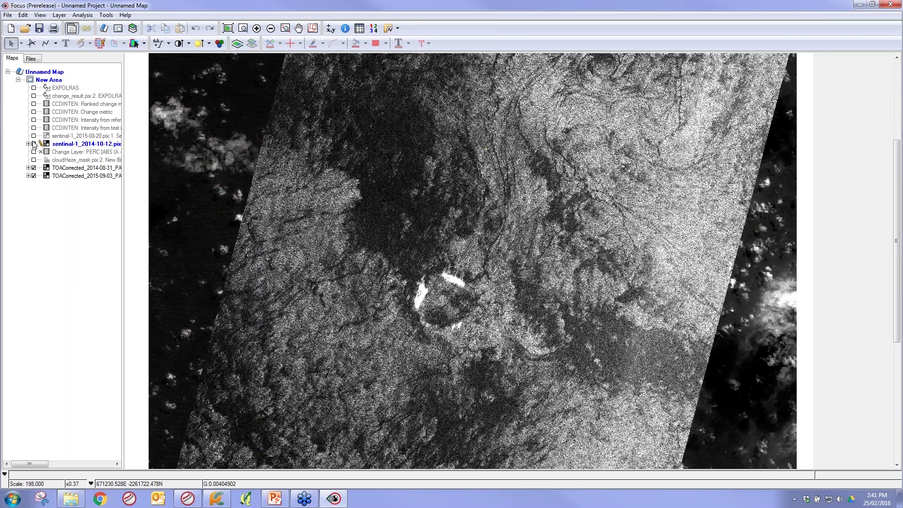
left_click(33, 144)
left_click(33, 96)
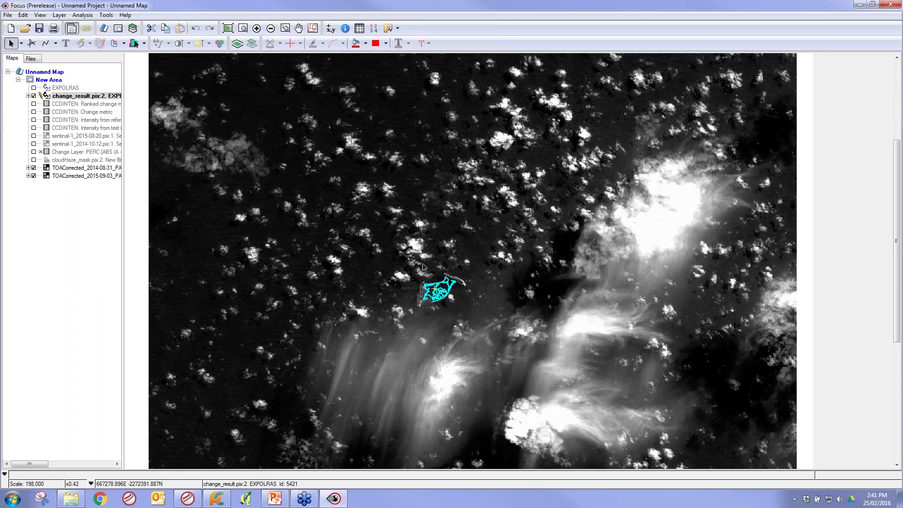
Compare the change_result polygon around the island against the 2014 and 2015 TOACorrected images, leaving the 2014 image hidden
scroll(423, 267, "down", 1)
scroll(291, 251, "up", 1)
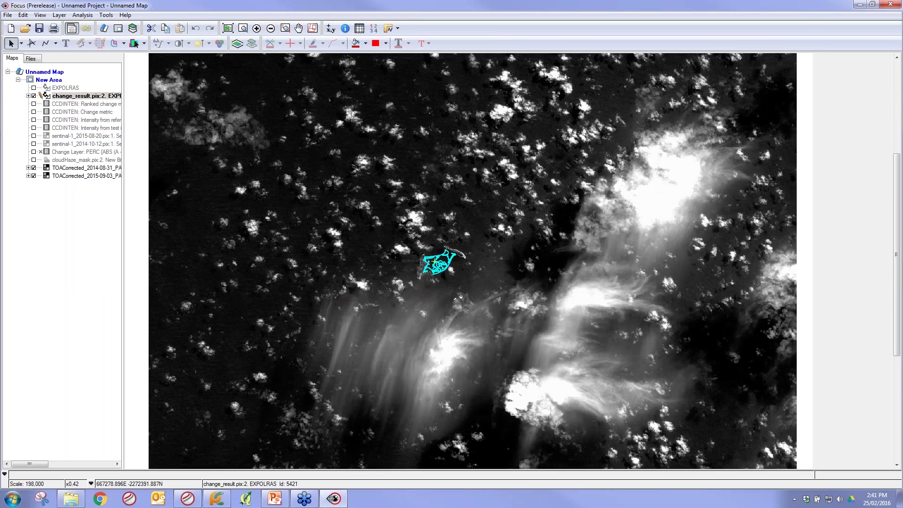
scroll(548, 278, "up", 1)
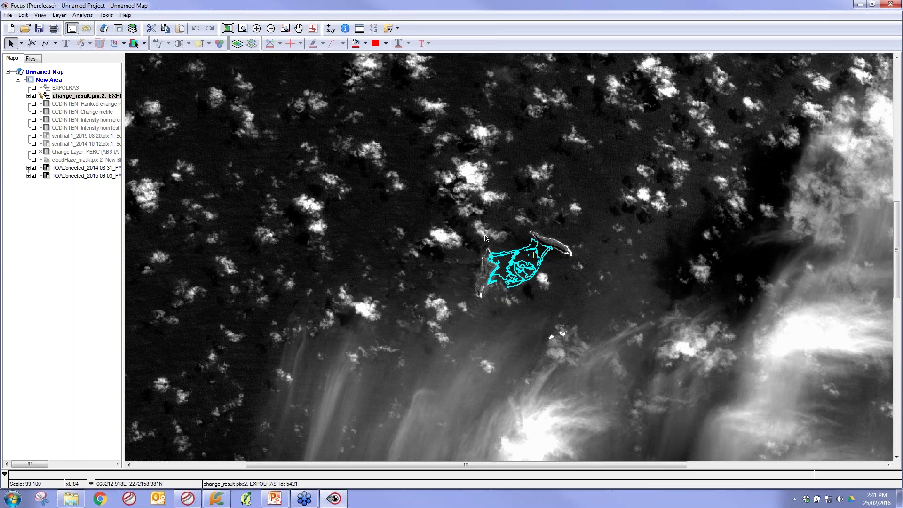
left_click(35, 169)
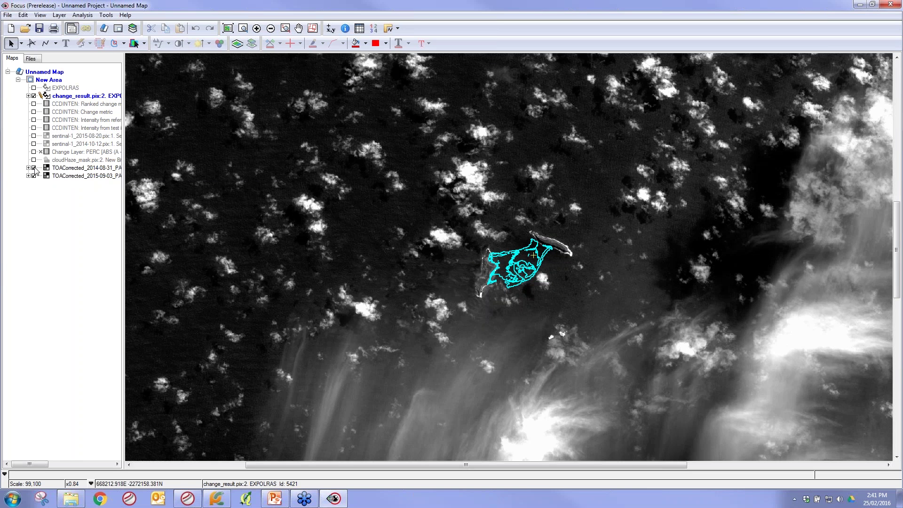
left_click(34, 168)
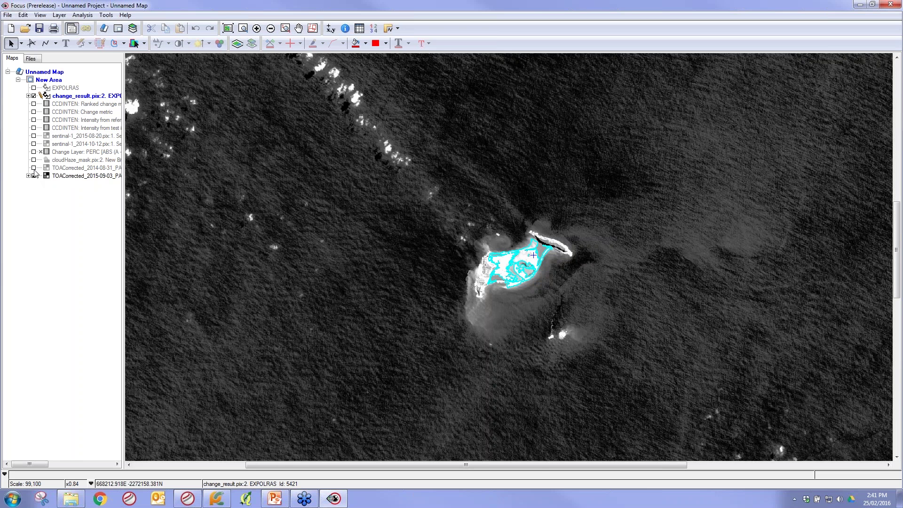
left_click(34, 168)
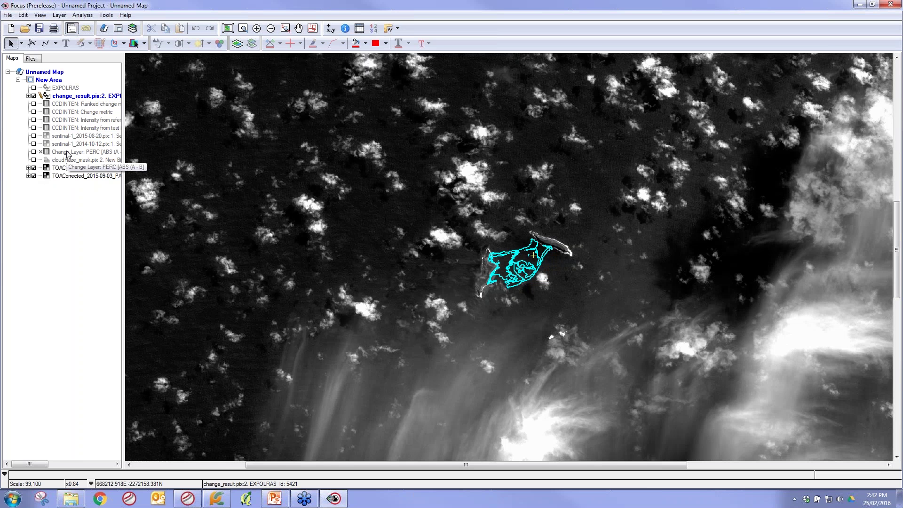
left_click(34, 168)
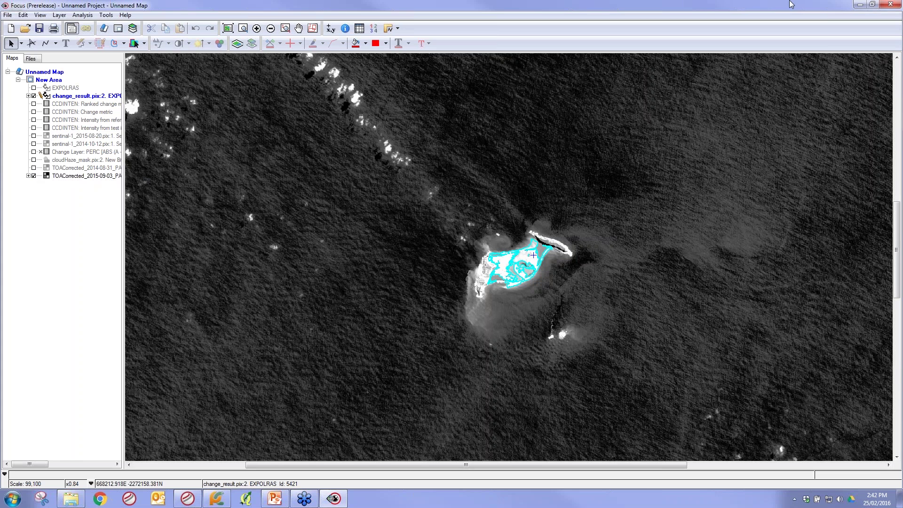
Minimize Focus, switch to the land_monitoring.py script in PyCharm, and open the demonstration's land_monitor folder in Windows Explorer
left_click(860, 4)
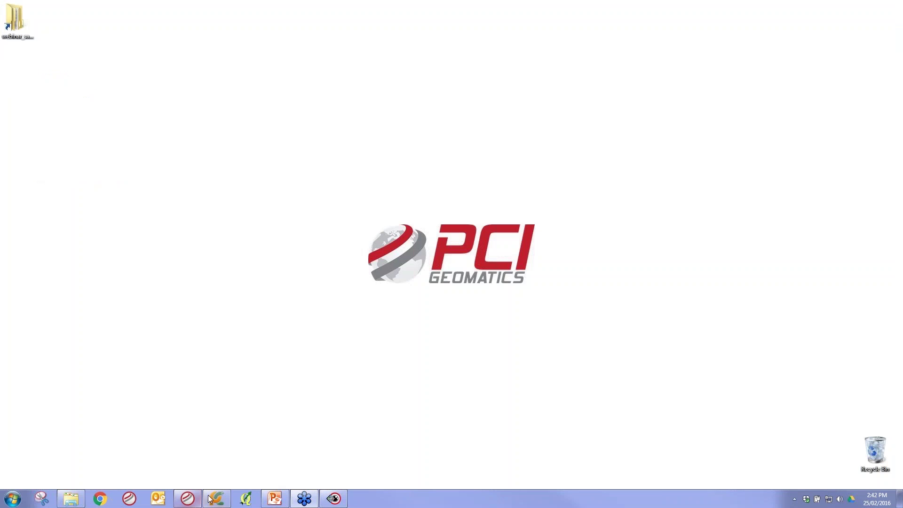
left_click(215, 498)
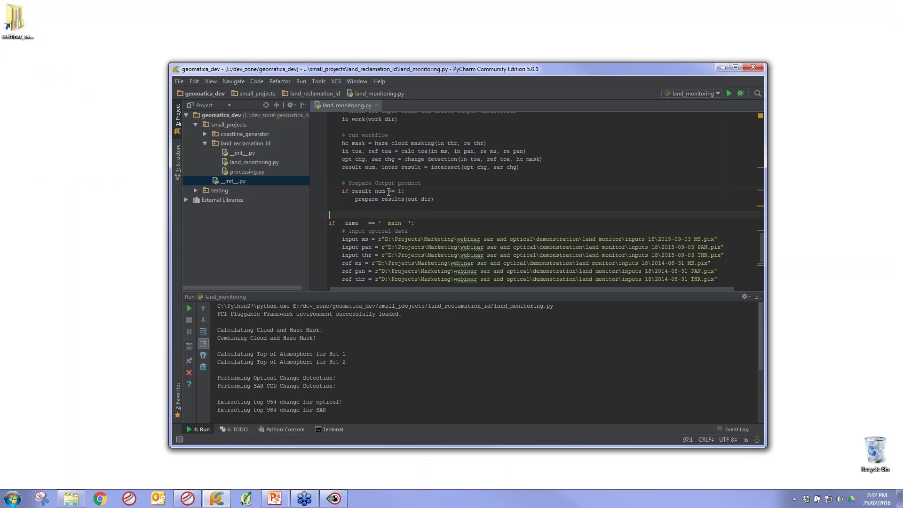
left_click(71, 499)
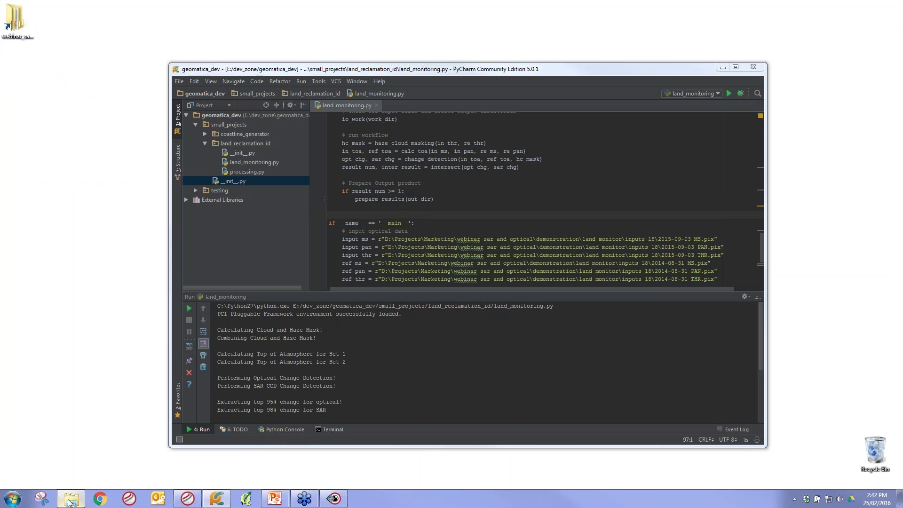
left_click_drag(462, 207, 419, 193)
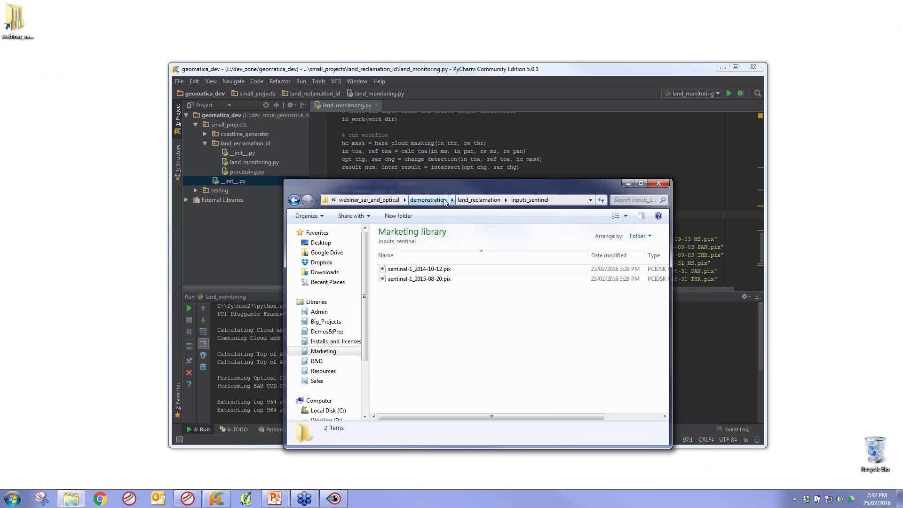
left_click(471, 200)
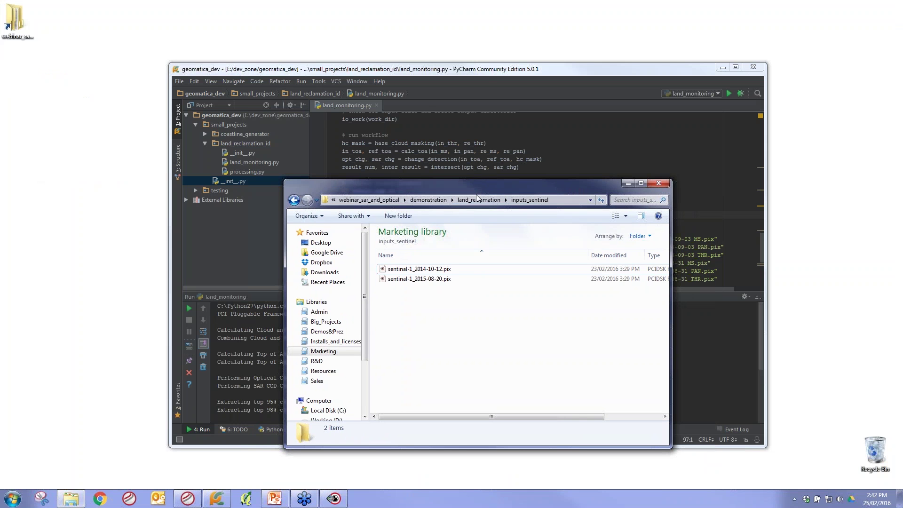
left_click(449, 202)
double_click(414, 279)
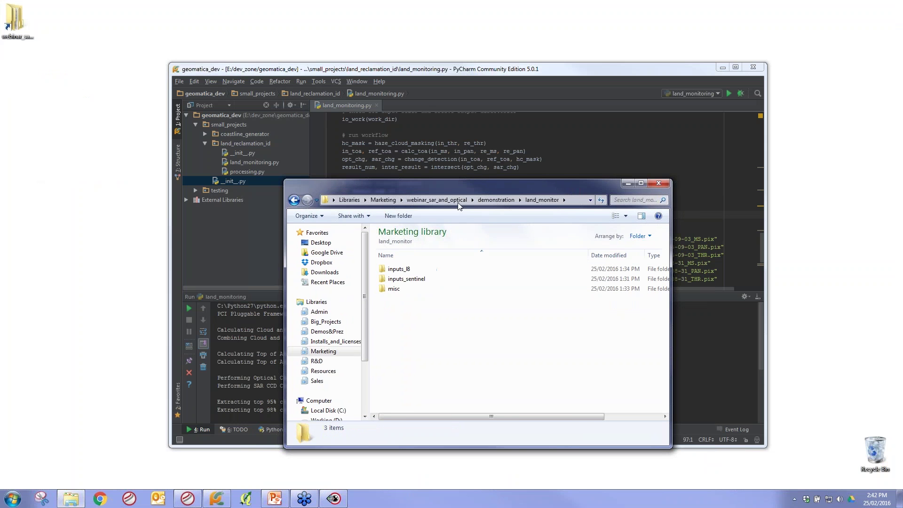
Arrange the PyCharm and Windows Explorer windows side by side so that the script and the land_monitor folder can be seen together
left_click_drag(462, 190, 778, 162)
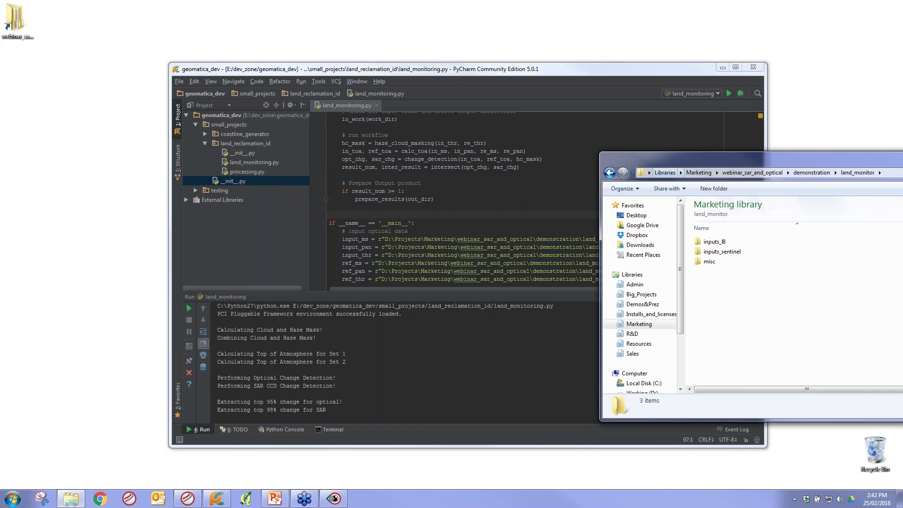
left_click_drag(464, 72, 322, 49)
left_click(297, 239)
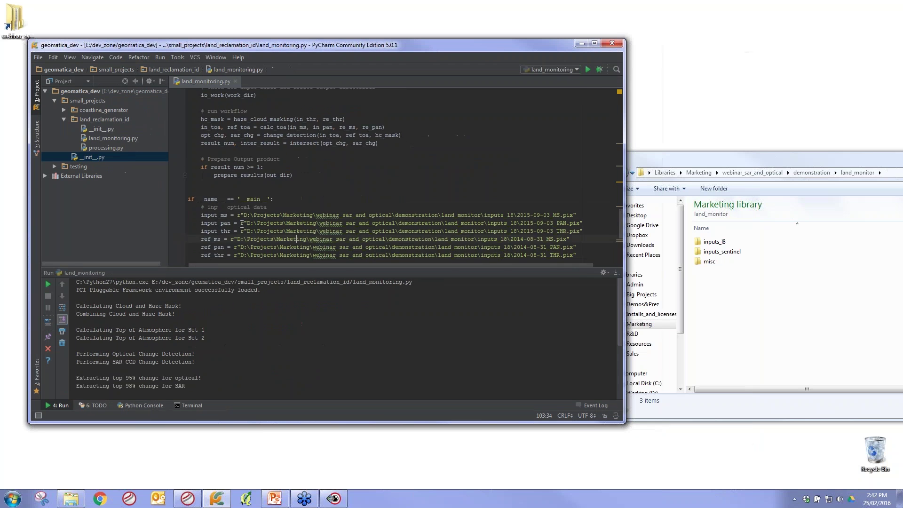
Review the optical and SAR input file paths defined in the main section of land_monitoring.py
scroll(242, 224, "down", 1)
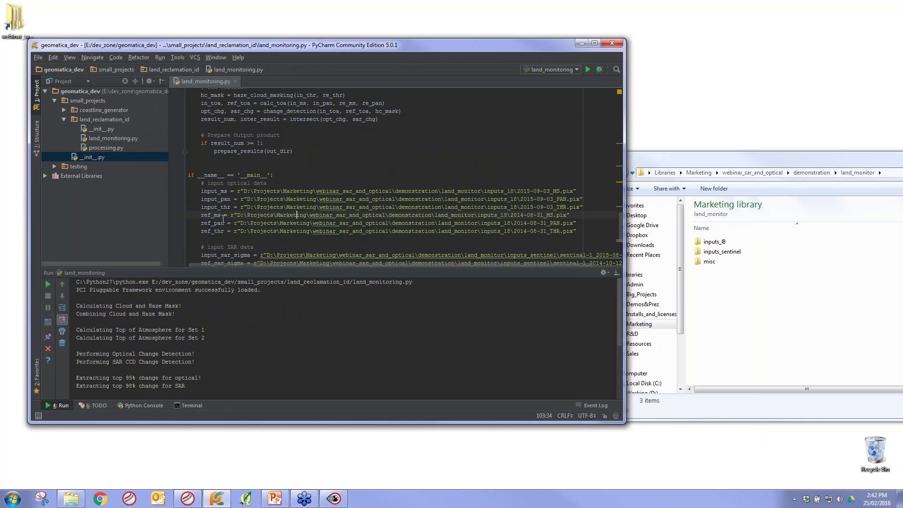
left_click(234, 215)
scroll(237, 232, "down", 1)
scroll(237, 233, "down", 1)
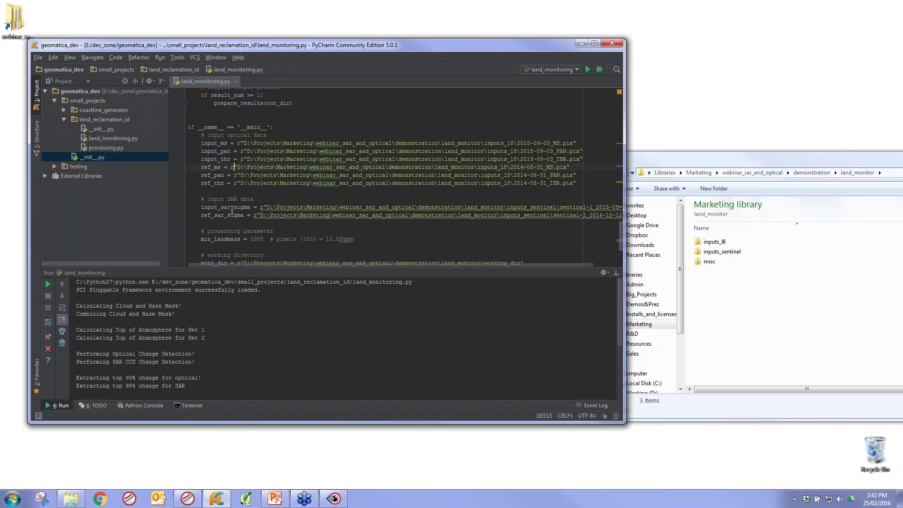
left_click(233, 207)
left_click(243, 215)
scroll(236, 215, "down", 1)
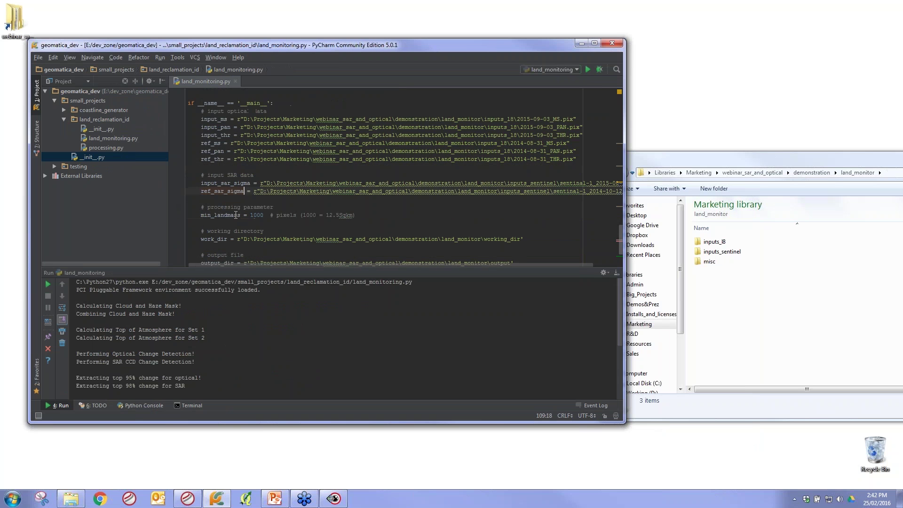
Review the min_landmass, work_dir and output_dir settings and the run call in land_monitoring.py, and return to the run function's workflow
left_click_drag(217, 215, 214, 215)
left_click(240, 215)
scroll(231, 220, "down", 1)
left_click(244, 215)
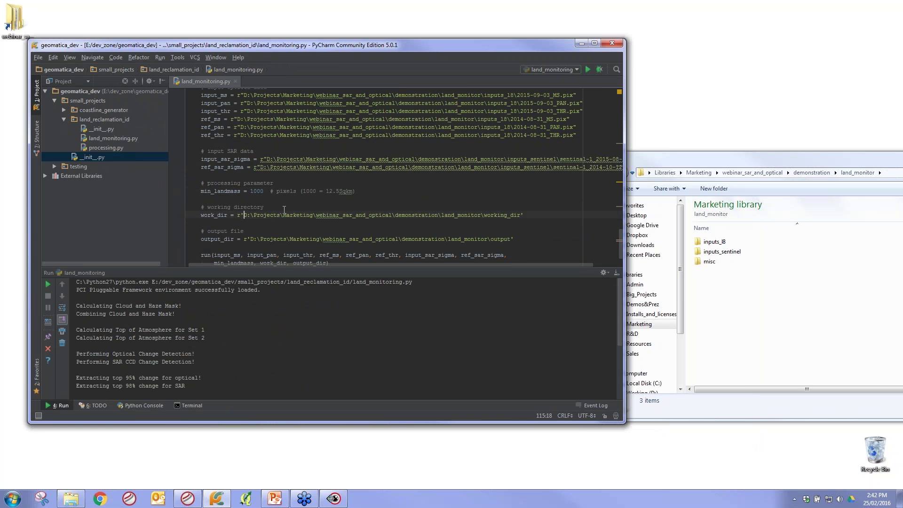
left_click(241, 239)
scroll(260, 237, "down", 1)
left_click(512, 215)
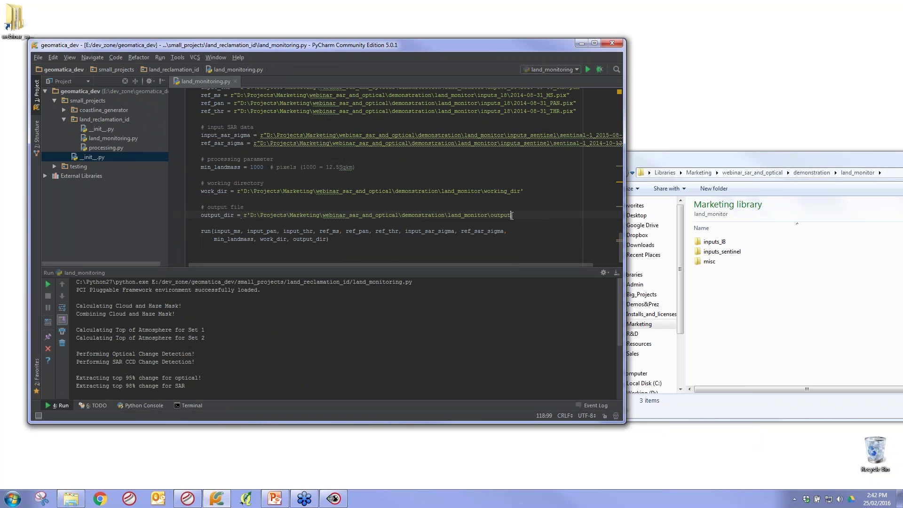
left_click(214, 239)
scroll(271, 238, "up", 10)
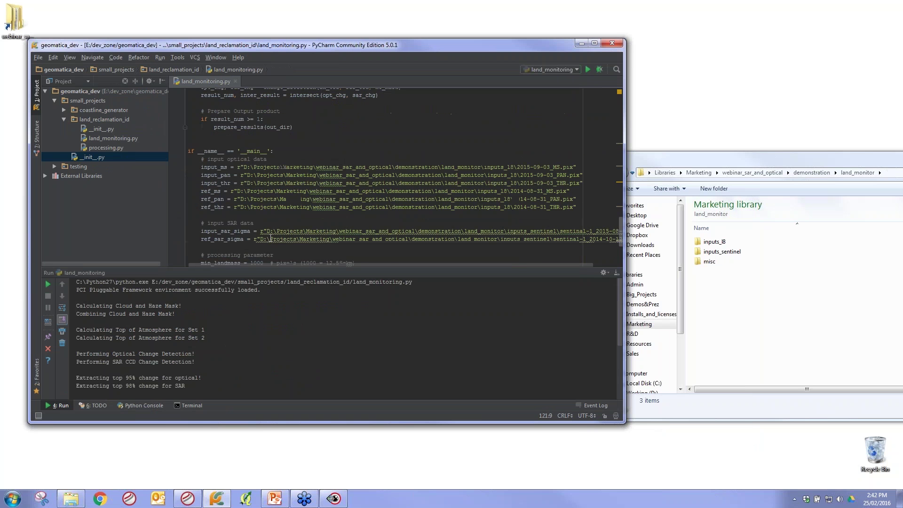
scroll(271, 238, "down", 2)
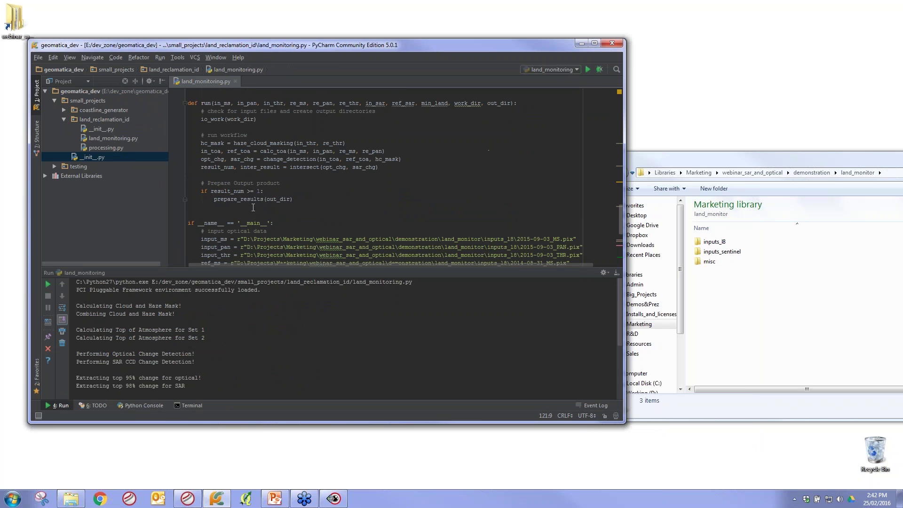
Run the land_monitoring.py script and reposition the Windows Explorer window so the land_monitor folder is fully visible beside PyCharm
left_click(752, 157)
left_click_drag(753, 158, 723, 178)
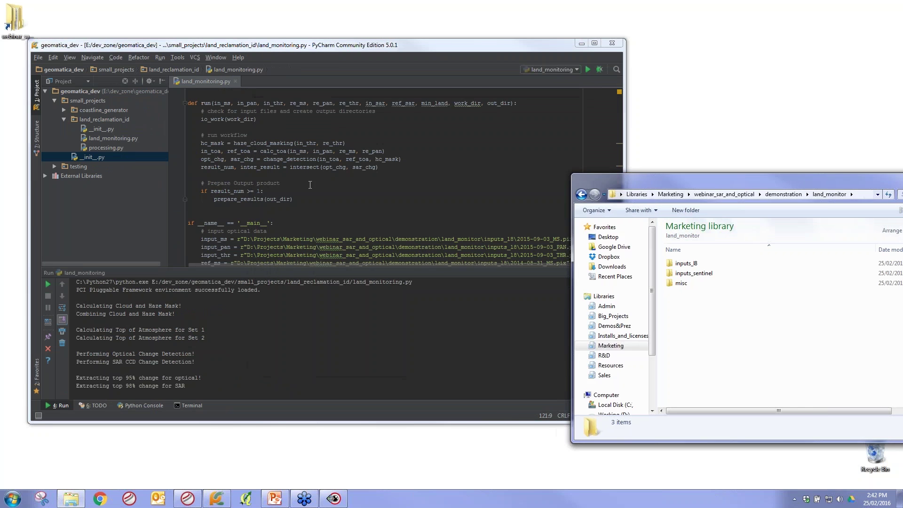
right_click(309, 183)
left_click(348, 294)
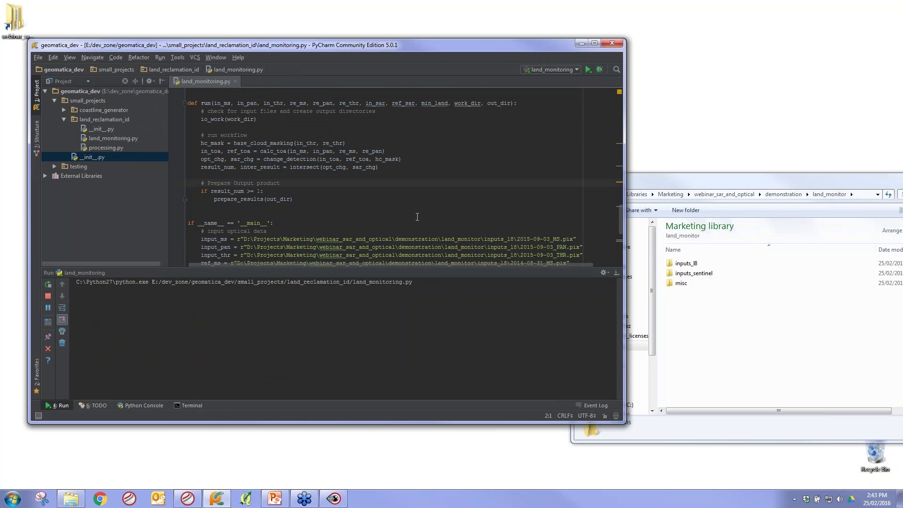
left_click_drag(777, 178, 704, 141)
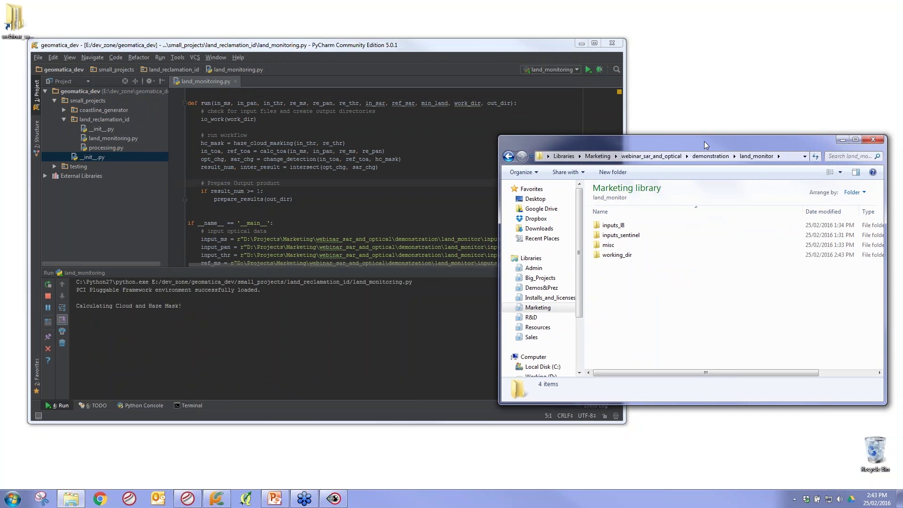
Show the "Automation with multi-sensor open data" slide in PowerPoint and arrange its window side by side with PyCharm
left_click(275, 499)
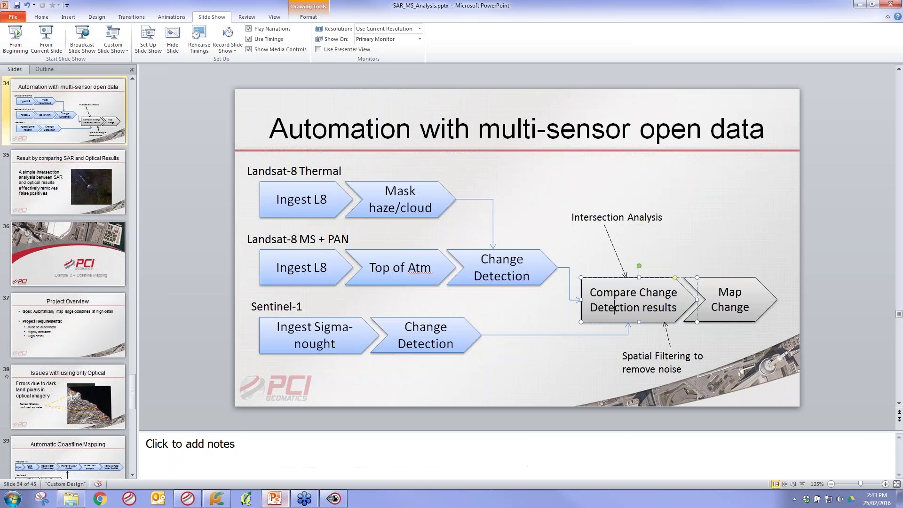
double_click(239, 9)
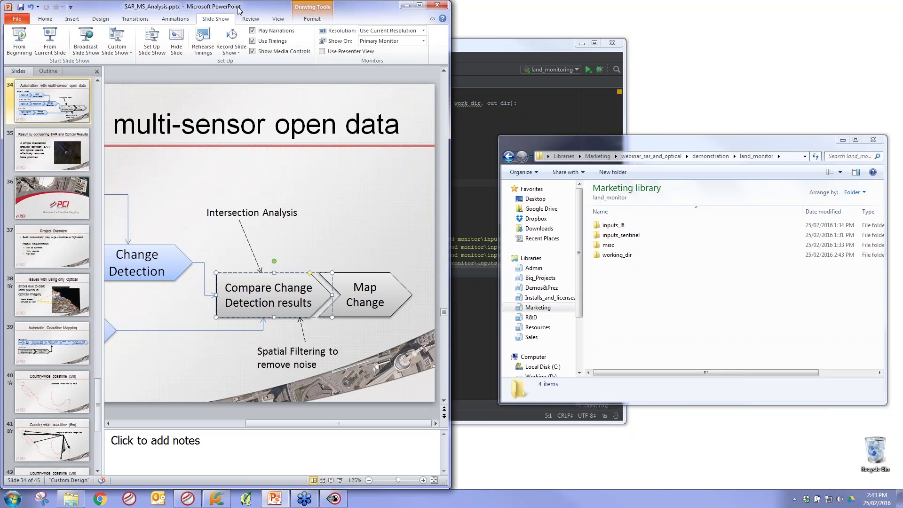
left_click_drag(239, 9, 682, 9)
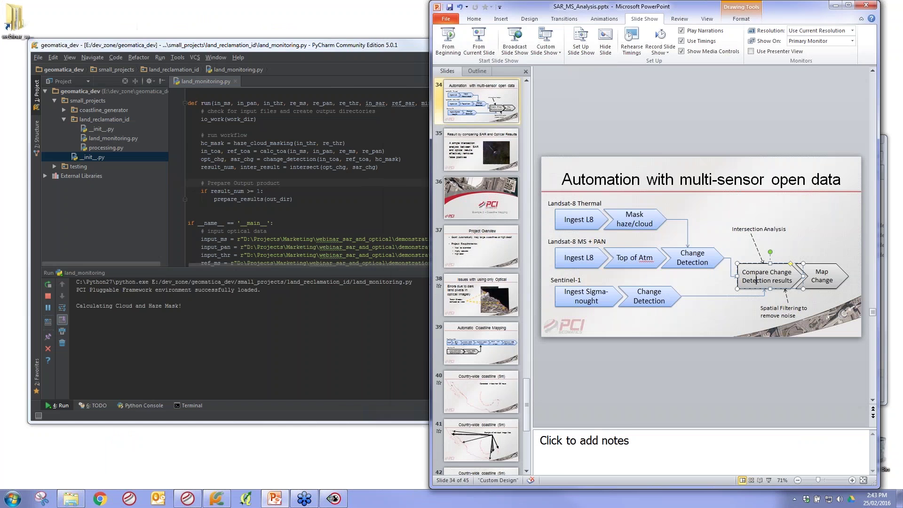
left_click_drag(221, 39, 0, 119)
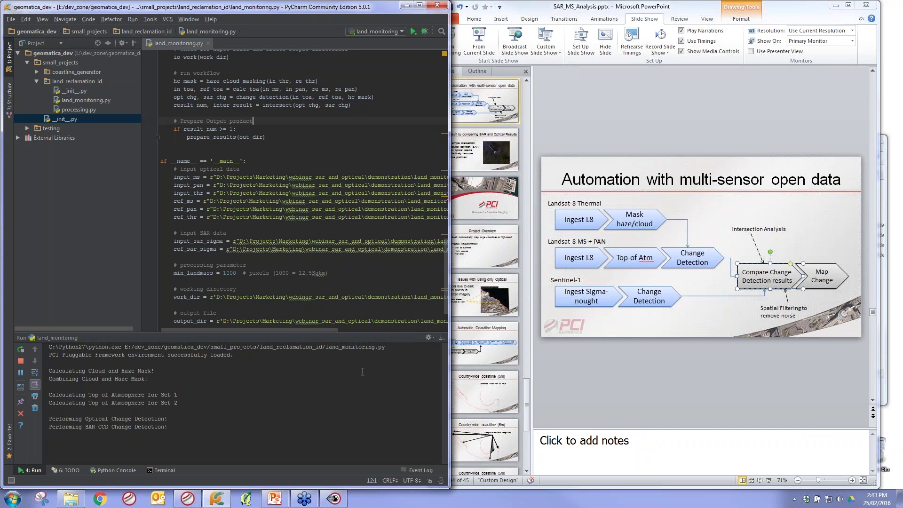
Check the land_monitor folder while the script runs, minimize Windows Explorer, and return to the workflow diagram in PowerPoint
left_click(71, 498)
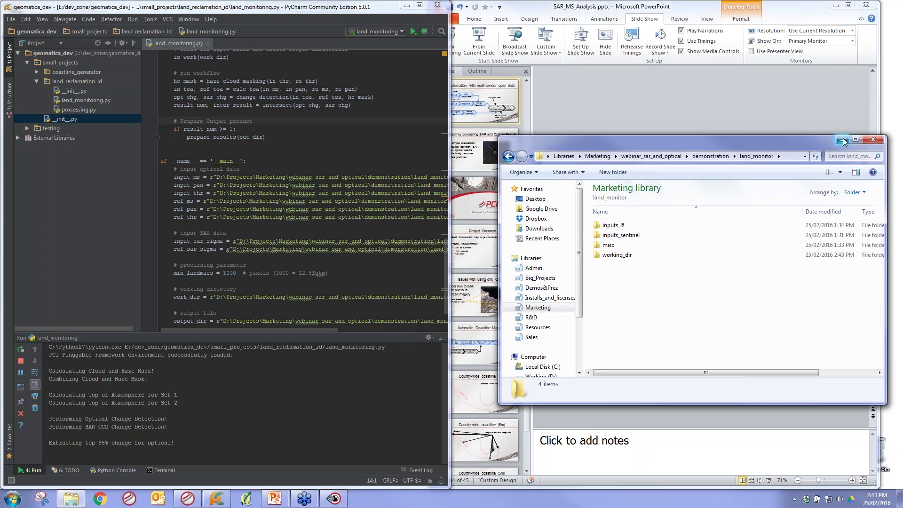
left_click_drag(804, 146, 795, 197)
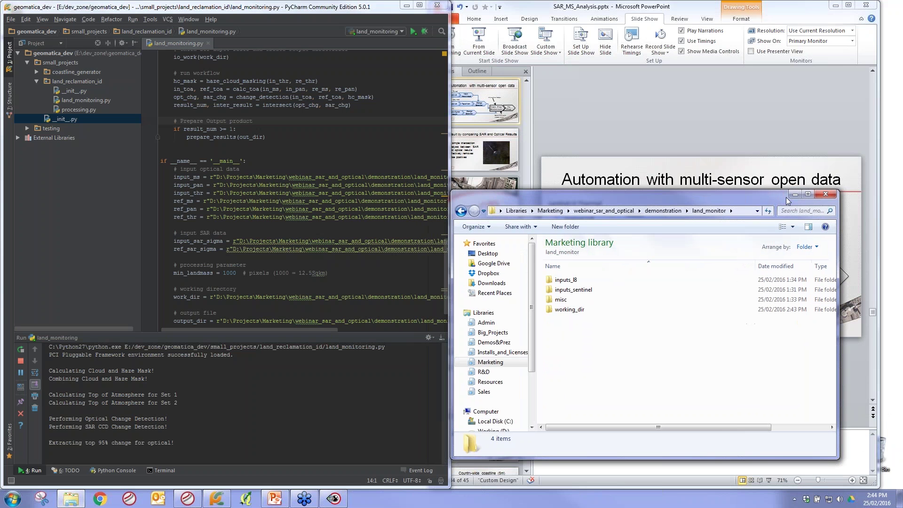
left_click(795, 198)
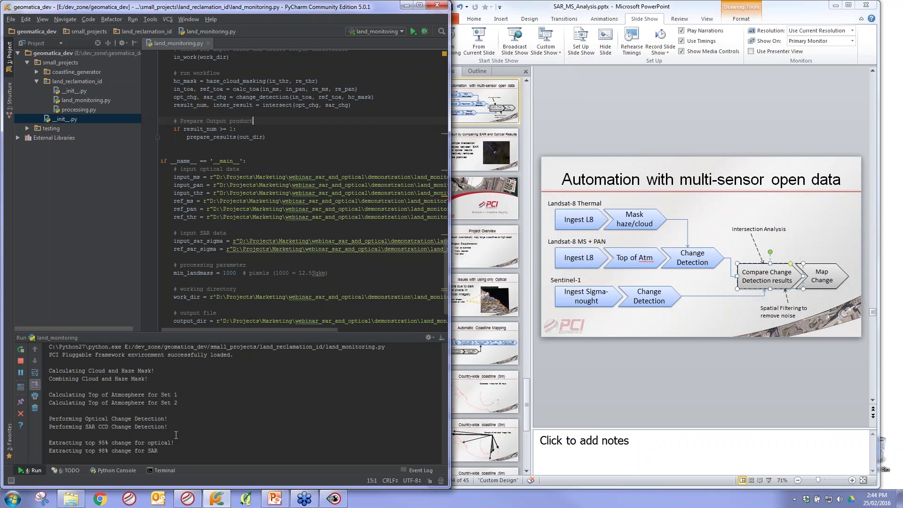
left_click(762, 280)
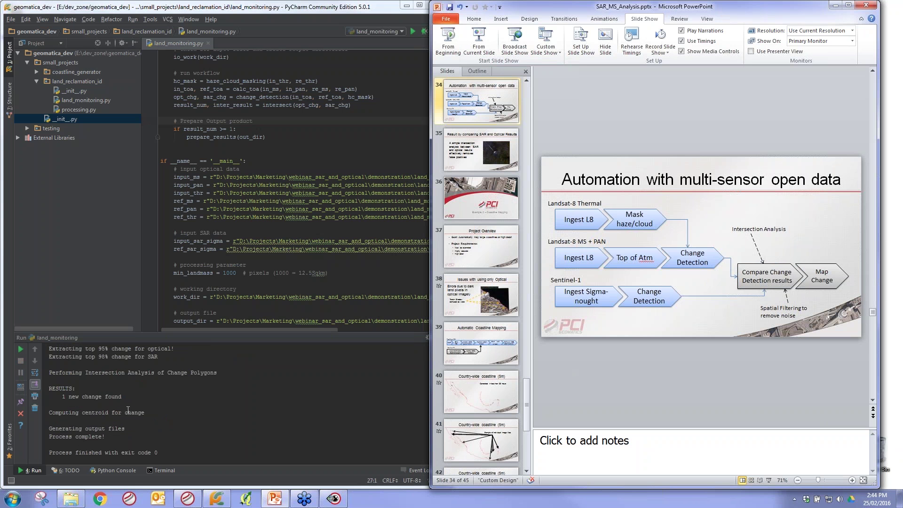
Open the RESULT-one_new_landmass.gpr project from the land_monitor output folder, minimize Windows Explorer, and bring Focus to the front
left_click(71, 499)
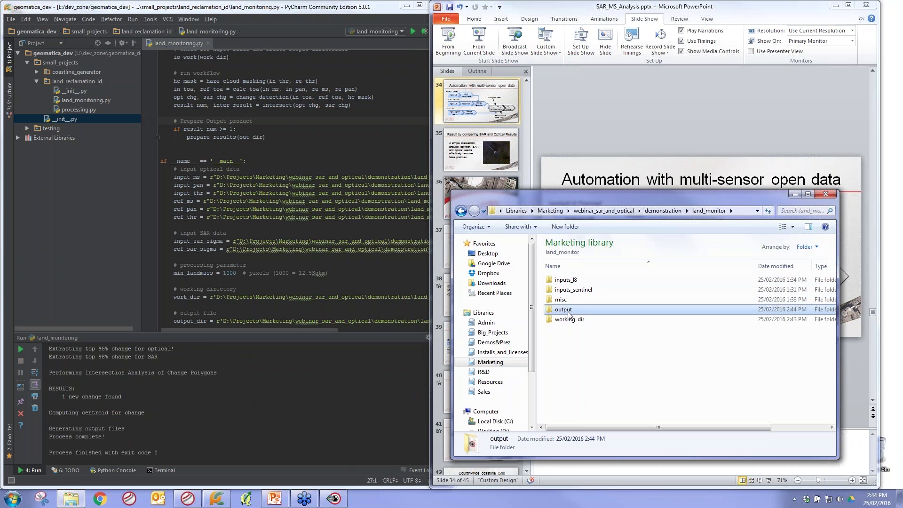
double_click(565, 310)
left_click(595, 279)
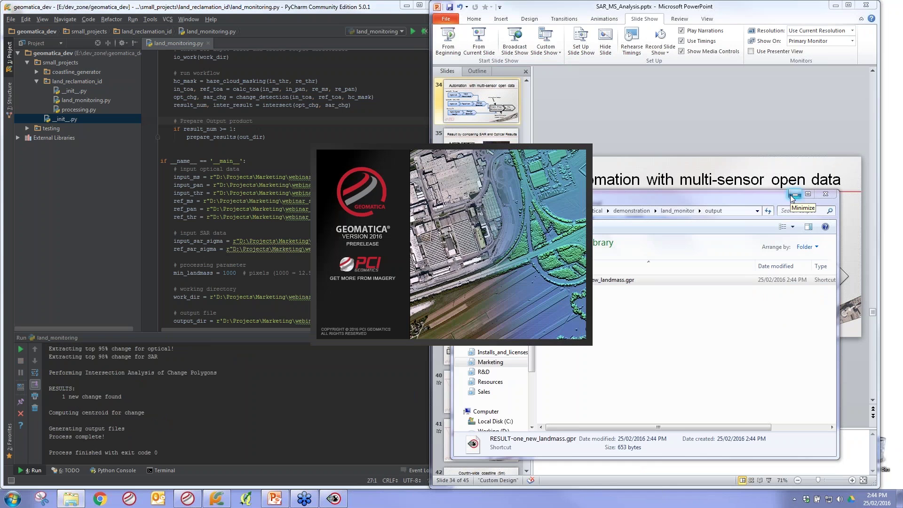
left_click(793, 195)
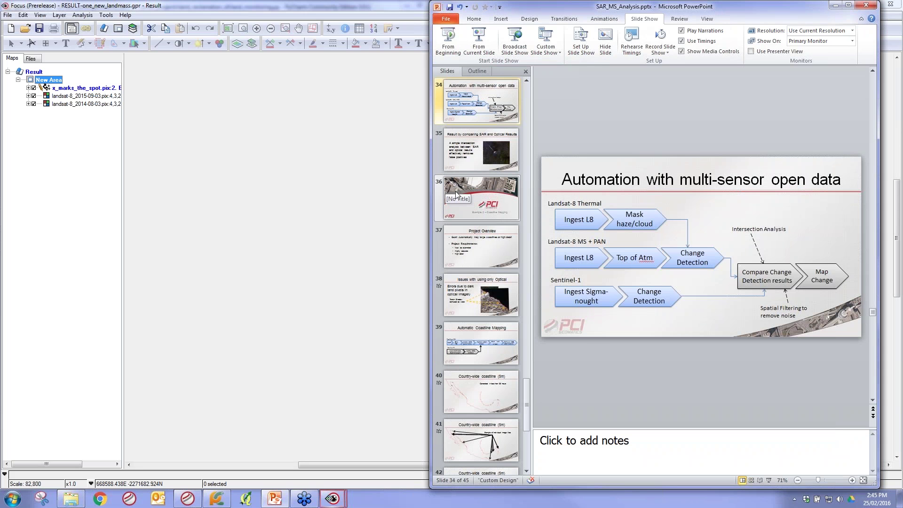
left_click(248, 138)
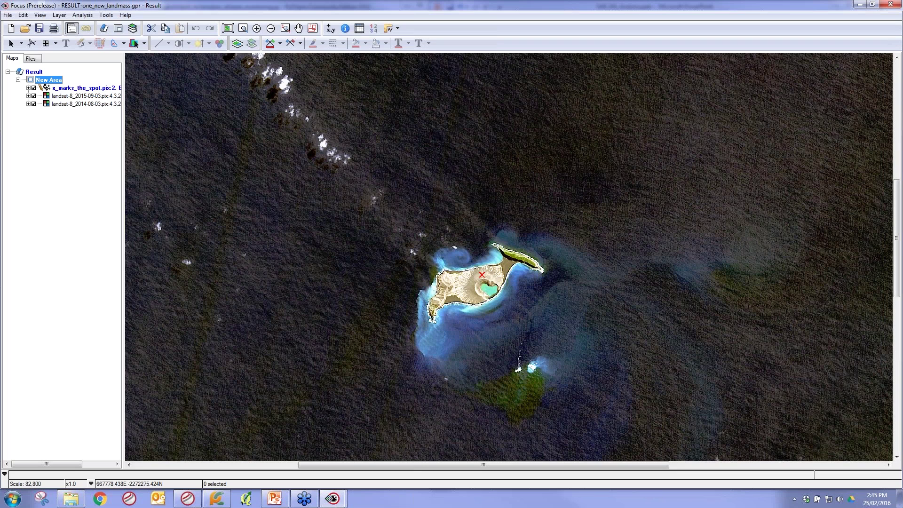
Examine the x_marks_the_spot marker on the new landmass by toggling its layer and viewing its surroundings at different scales
left_click(33, 88)
left_click(33, 88)
scroll(425, 252, "down", 1)
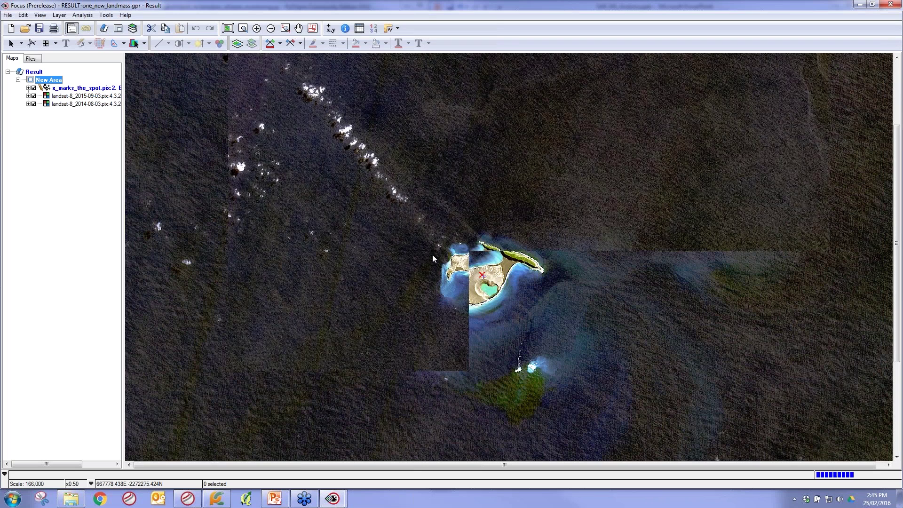
scroll(470, 267, "down", 1)
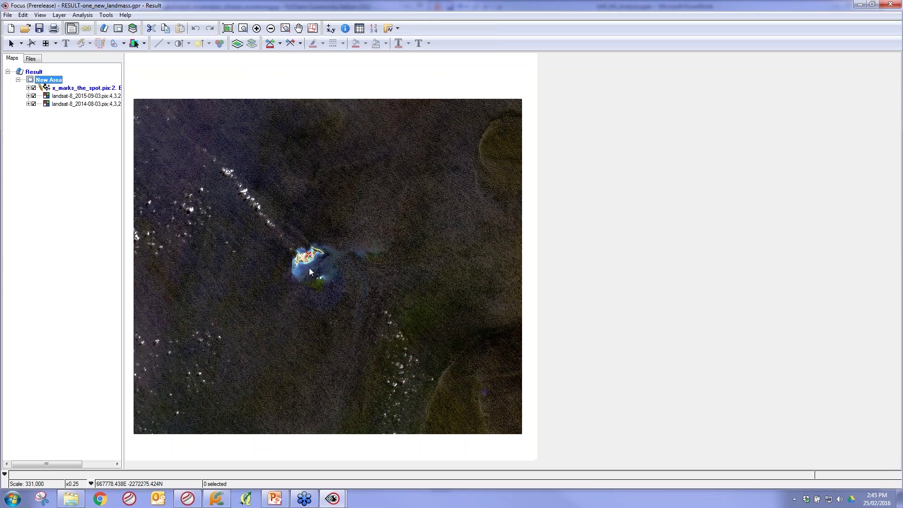
scroll(309, 271, "up", 1)
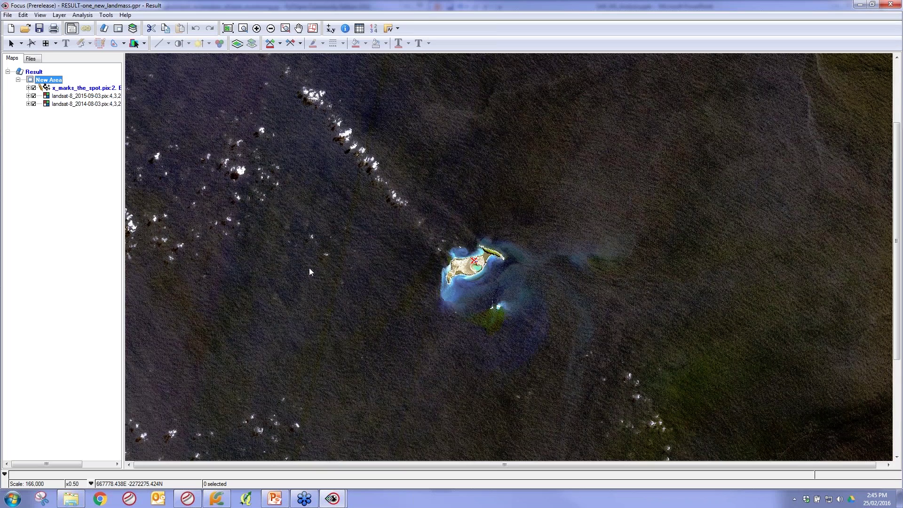
scroll(310, 272, "up", 1)
Compare the 2015-09-03 and 2014-08-03 Landsat-8 images over the full scene by toggling the 2015 layer, leaving it hidden
left_click(33, 96)
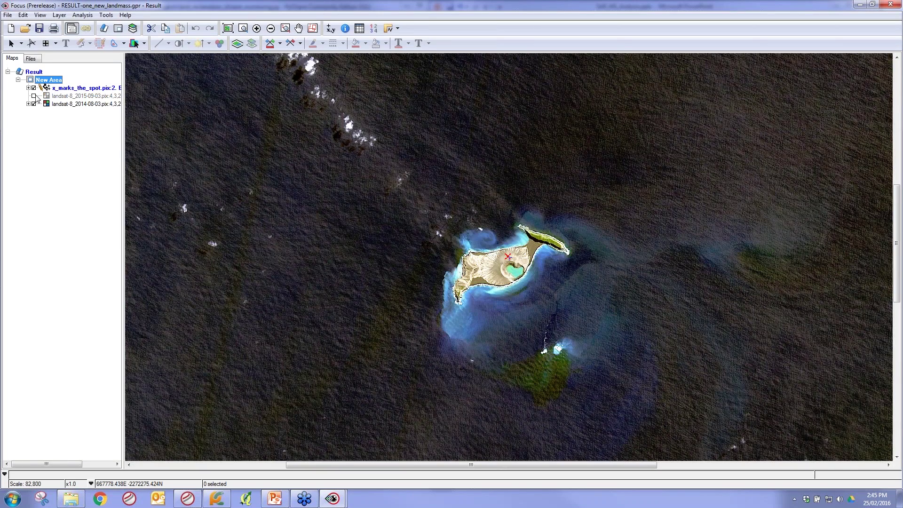
left_click(34, 96)
scroll(370, 203, "down", 2)
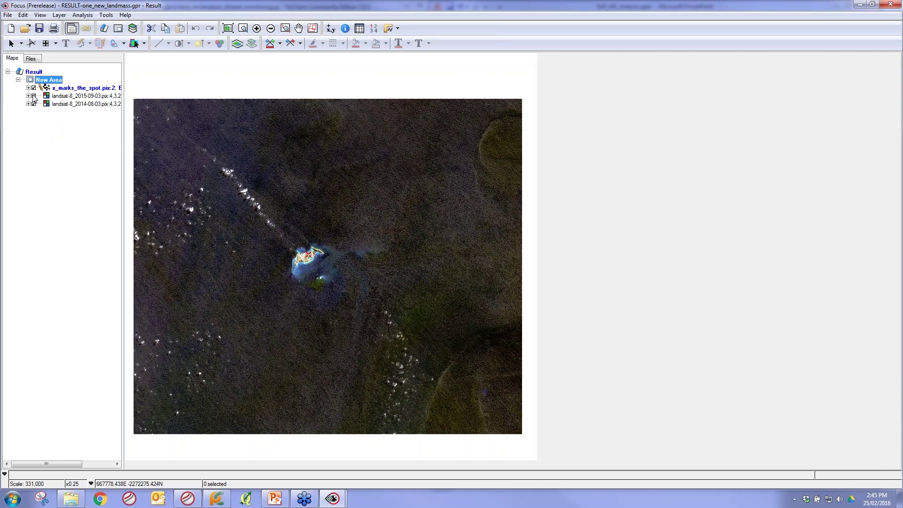
left_click(33, 96)
left_click(33, 96)
left_click(34, 96)
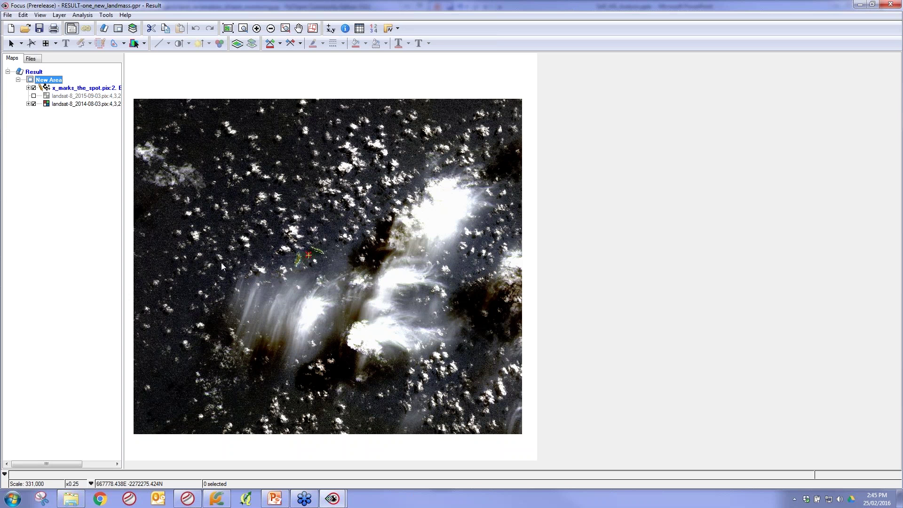
Minimize Focus, start the PowerPoint slide show from the "Example 2 – Coastline Mapping" slide, and advance to the Project Overview
left_click(857, 5)
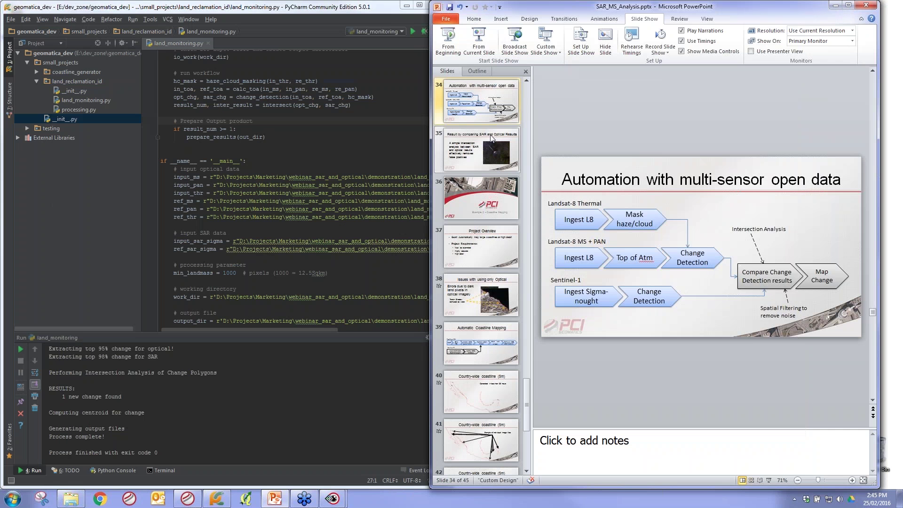
left_click(485, 152)
left_click(486, 209)
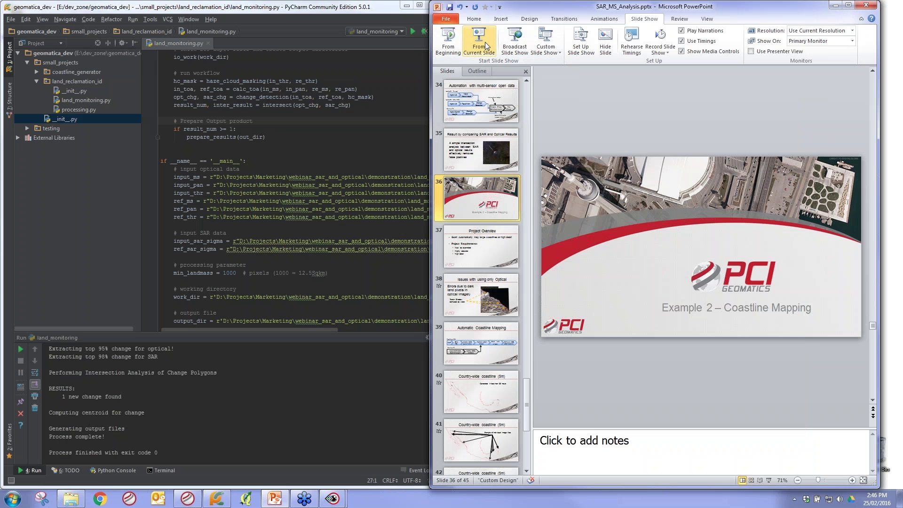
left_click(389, 11)
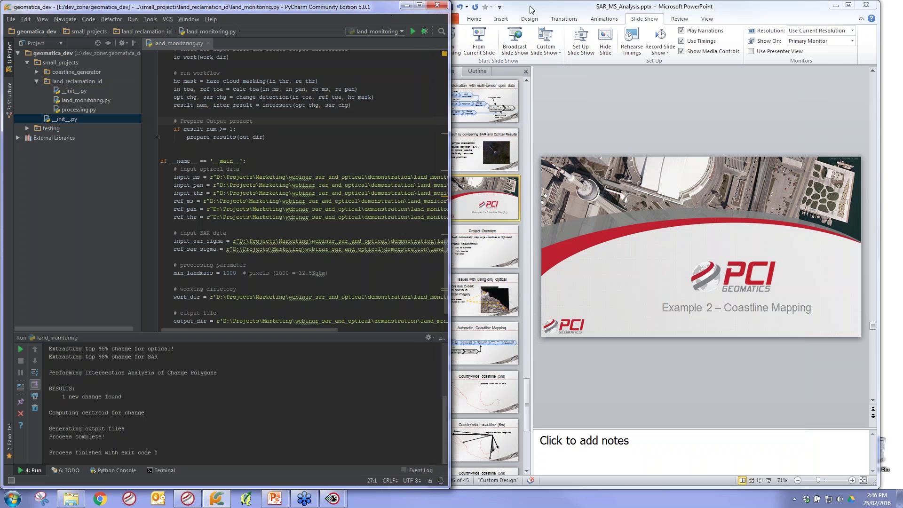
left_click(485, 200)
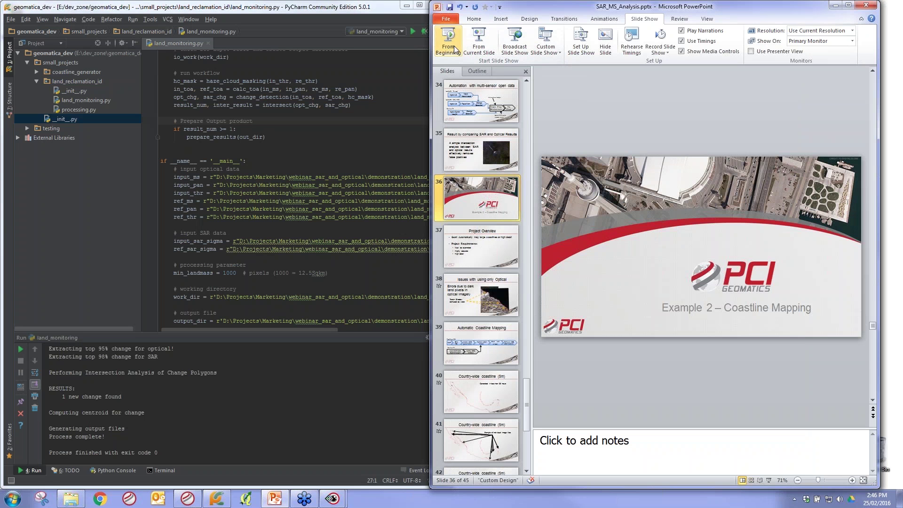
left_click(481, 44)
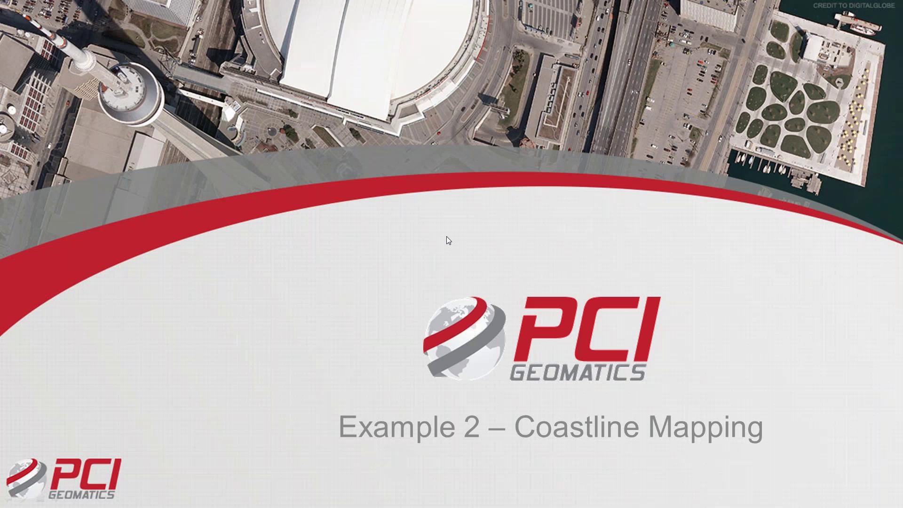
left_click(447, 236)
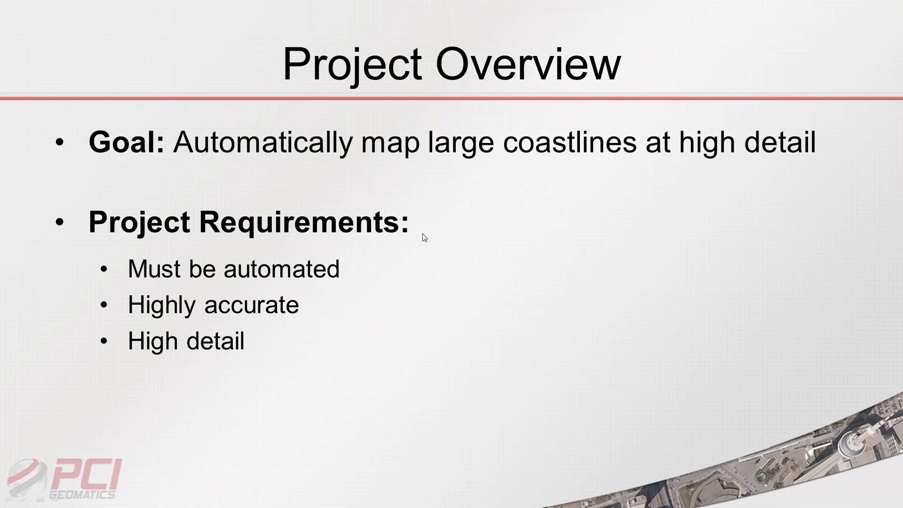